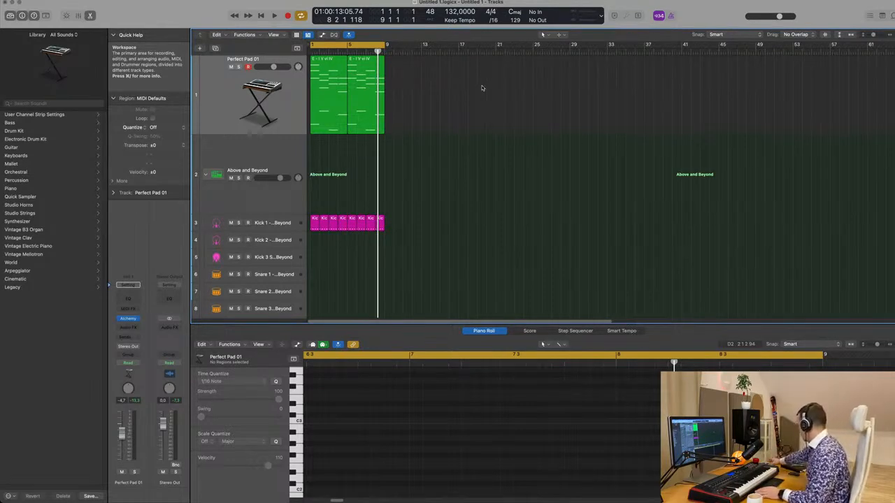
Step: Play the eight-bar loop to listen to the pad chords together with the Kick 1 pattern
key("space")
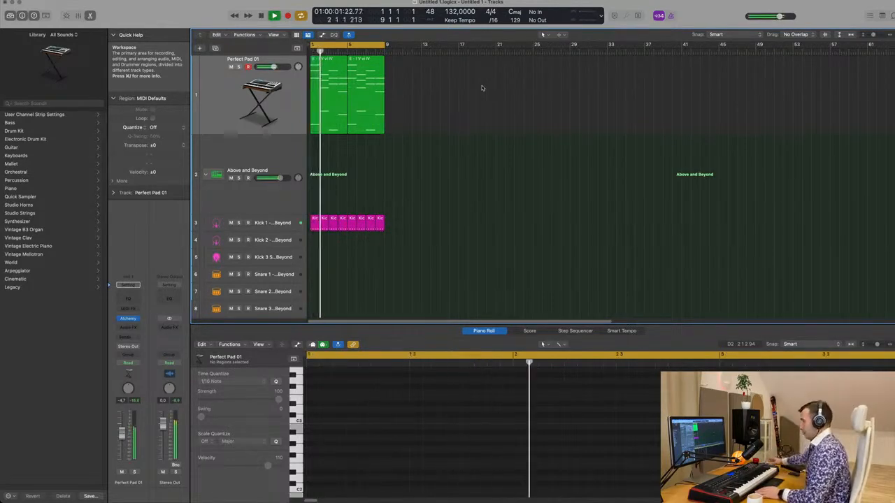
scroll(454, 159, "up", 1)
scroll(421, 172, "up", 1)
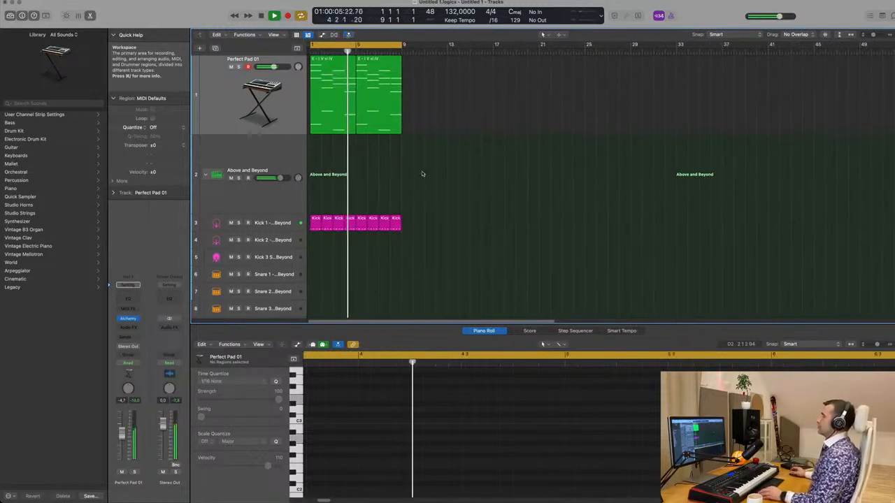
scroll(421, 174, "down", 1)
scroll(422, 172, "down", 1)
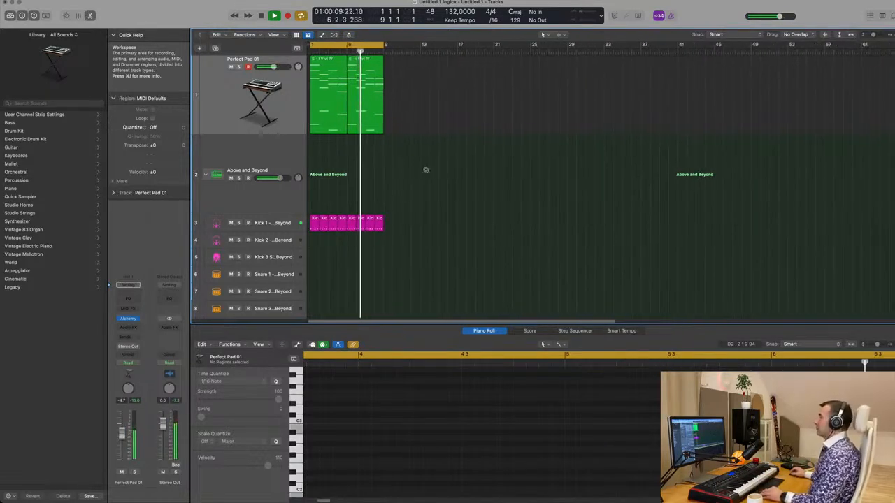
scroll(426, 170, "down", 1)
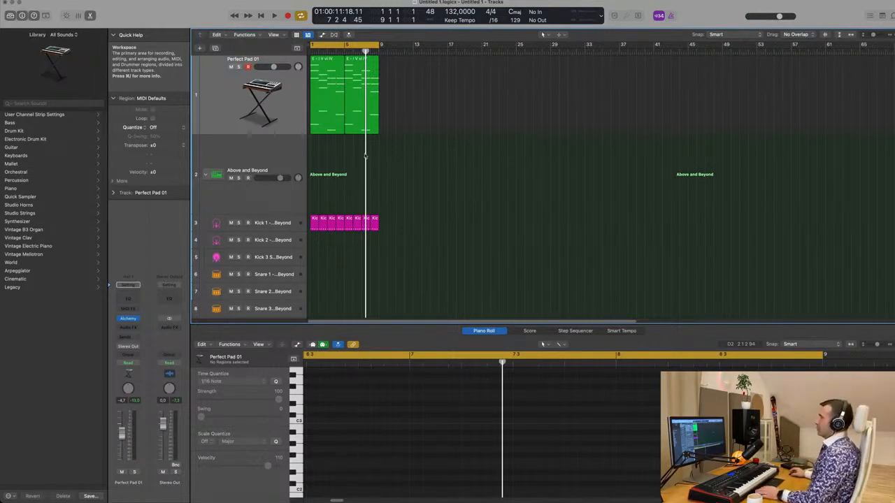
Step: Copy the eight Kick 1 regions onto the Kick 2 track at the same positions
left_click(284, 129)
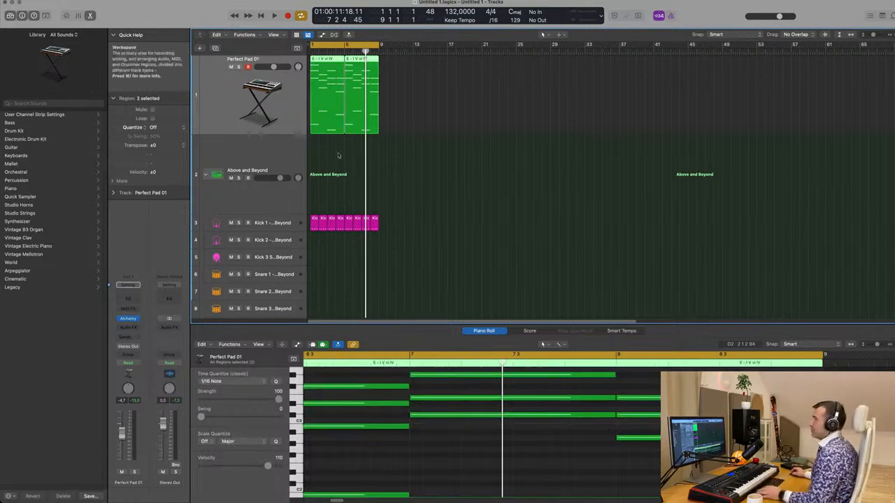
scroll(410, 182, "down", 3)
left_click(443, 181)
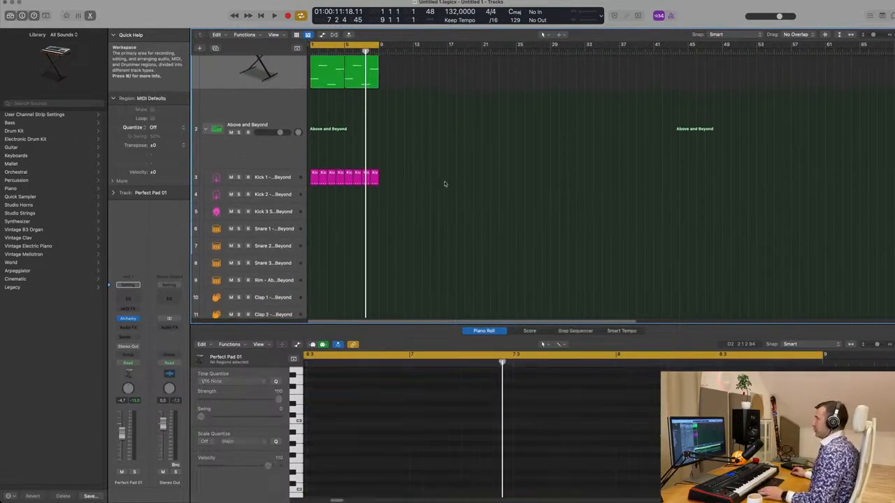
key("Return")
key("space")
left_click_drag(412, 181, 322, 193)
left_click(414, 178)
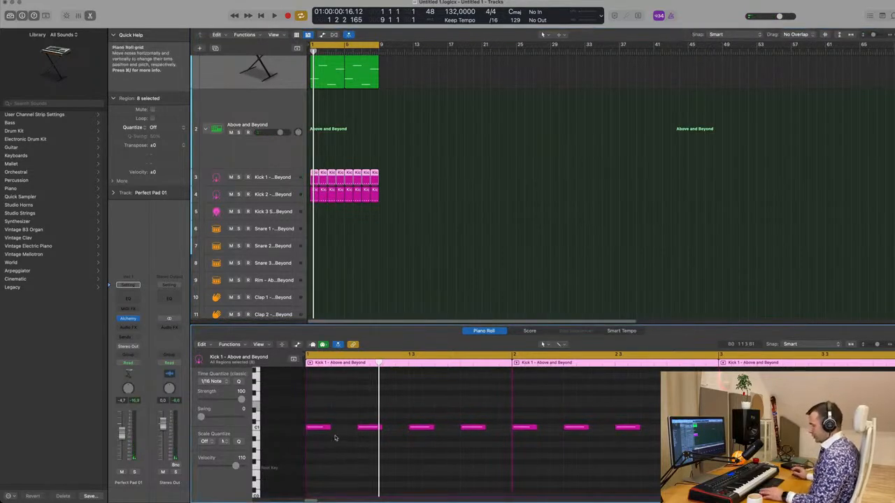
key("super+a")
key("alt+Up")
key("alt+Up")
key("alt+Up")
key("alt+Up")
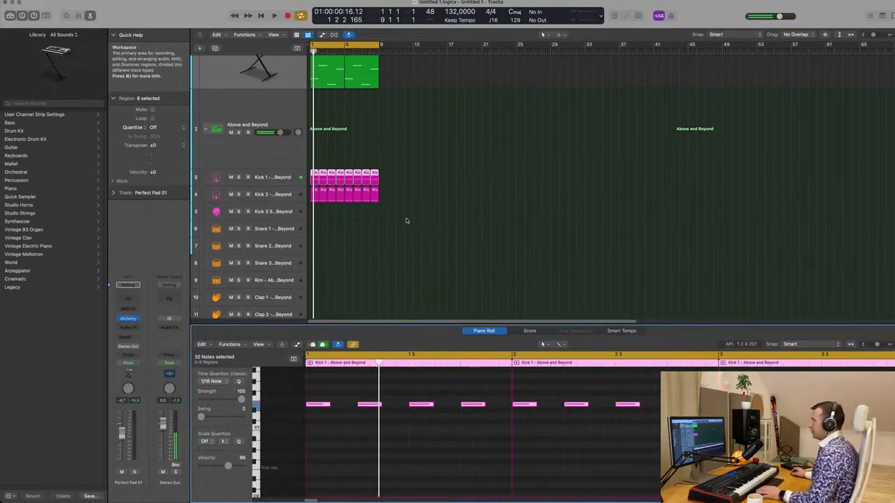
key("super+z")
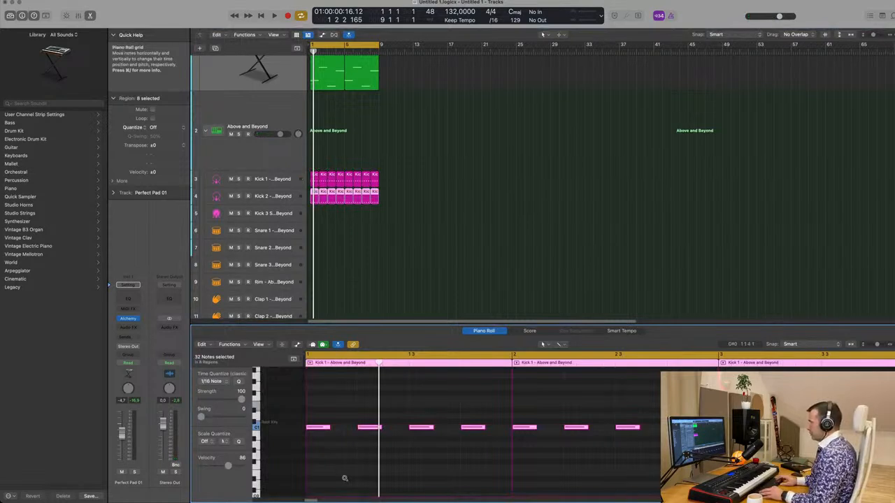
Step: Transpose all notes in the Kick 2 regions up four semitones to E
key("alt+Up")
key("alt+Up")
key("alt+Up")
key("alt+Up")
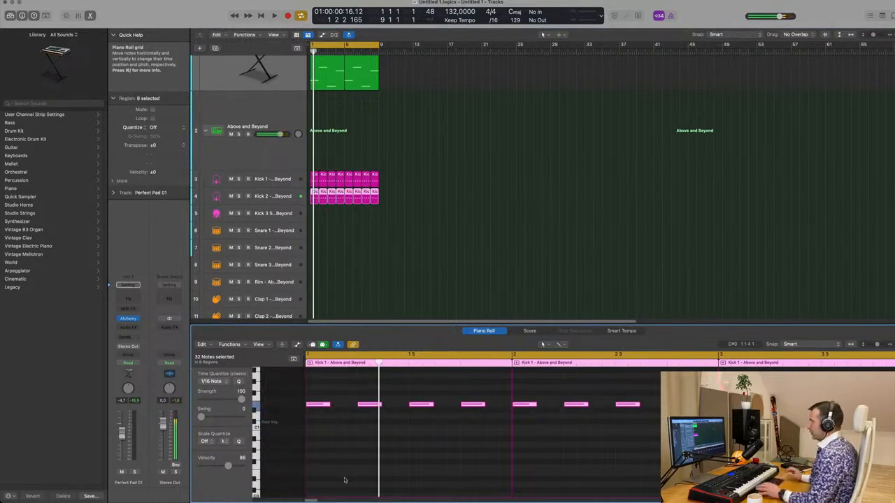
Step: Set the project key signature to E minor and play the loop
left_click(515, 12)
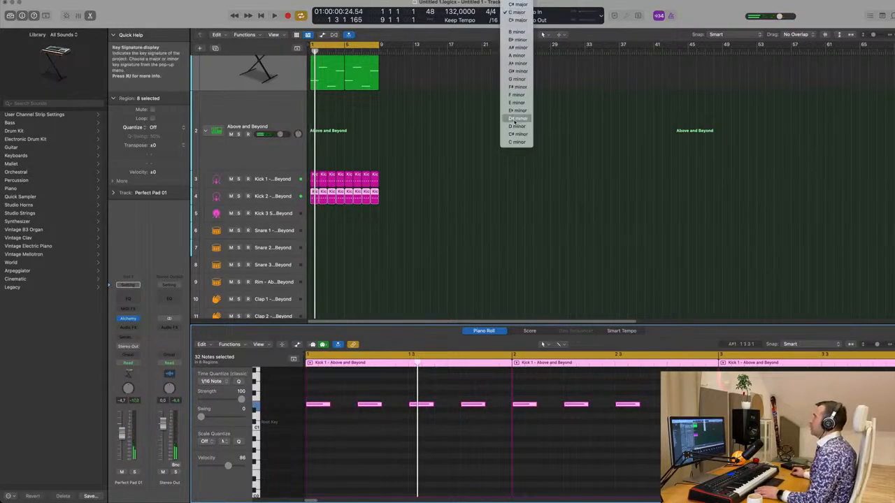
left_click(436, 126)
key("space")
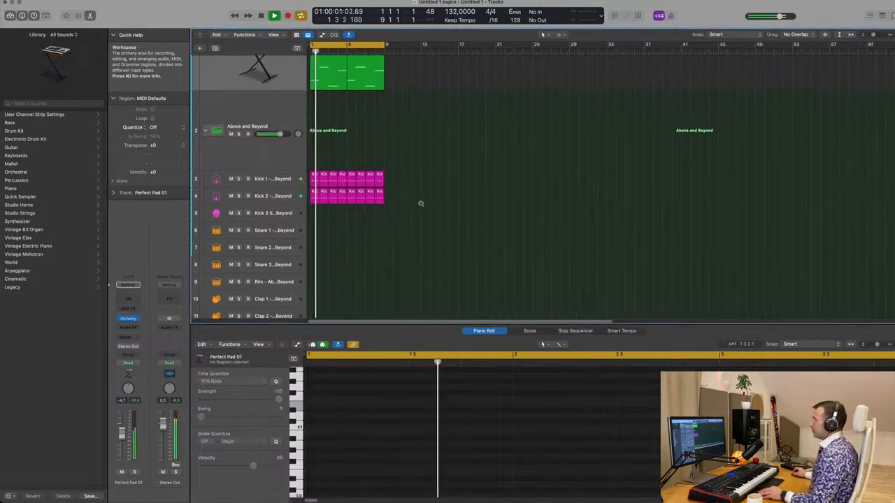
Step: Transpose all notes in the Kick 2 regions down one octave
key("space")
left_click(400, 200)
key("super+a")
key("alt+shift+Down")
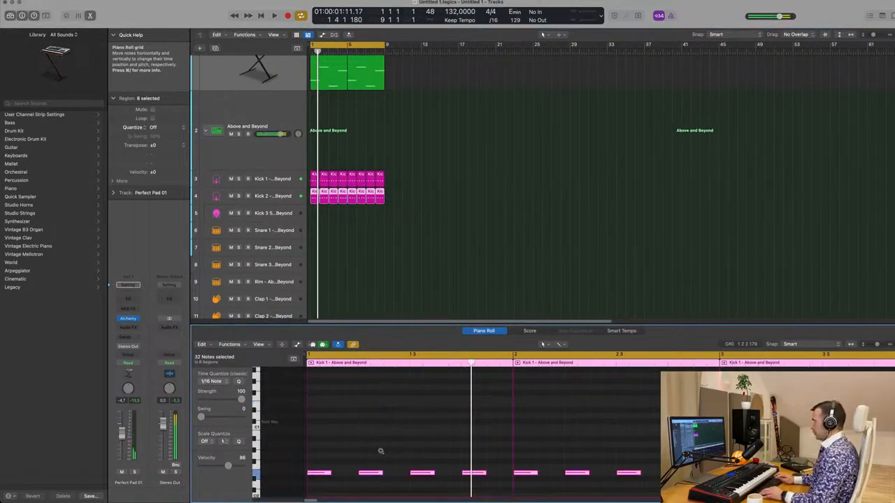
Step: Play the loop from the start to check how both kick layers sound with the pad chords
key("space")
scroll(368, 163, "down", 3)
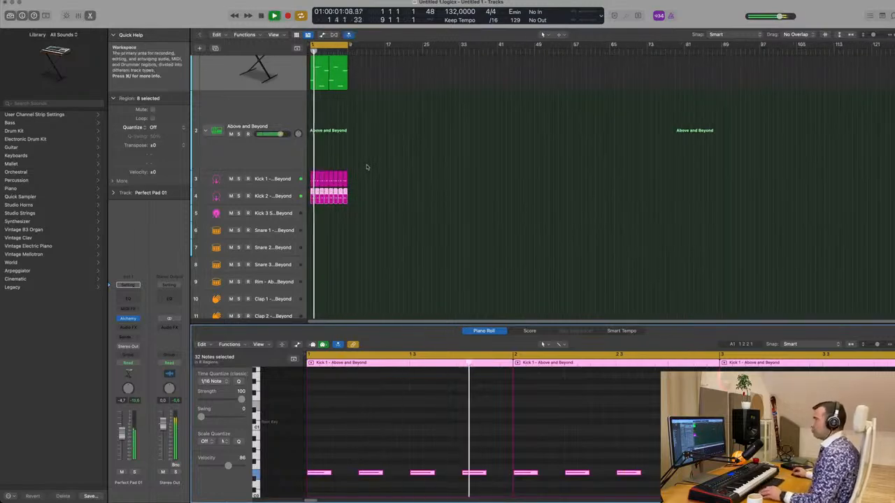
scroll(366, 165, "up", 2)
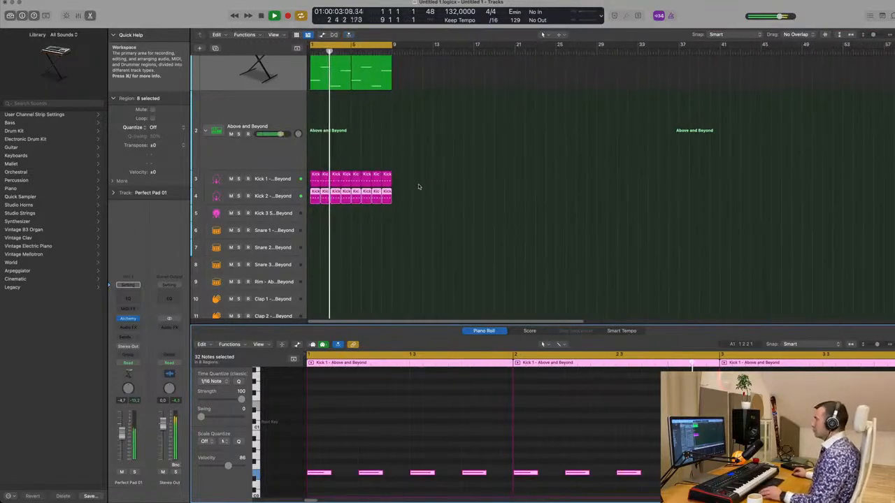
key("Return")
scroll(244, 112, "up", 2)
key("space")
Step: Look at the Perfect Pad 01 preset in the pad track's Alchemy instrument during playback, and close the plug-in window
left_click(244, 112)
key("space")
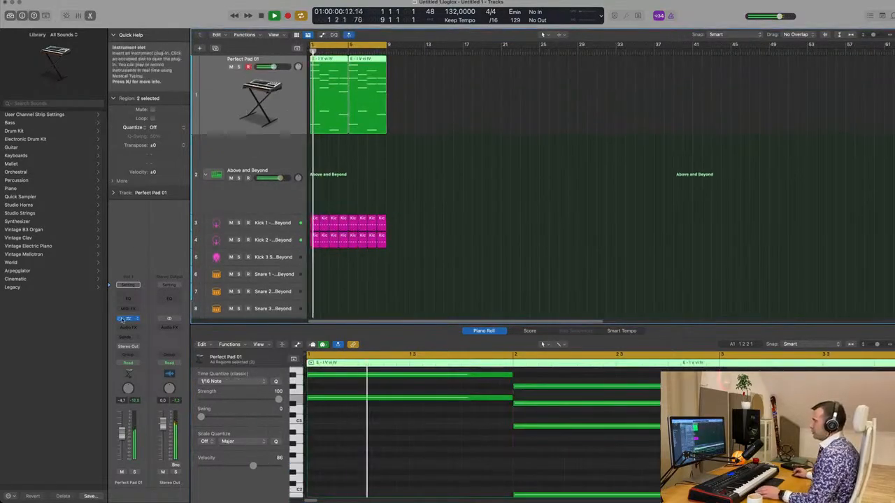
left_click(128, 318)
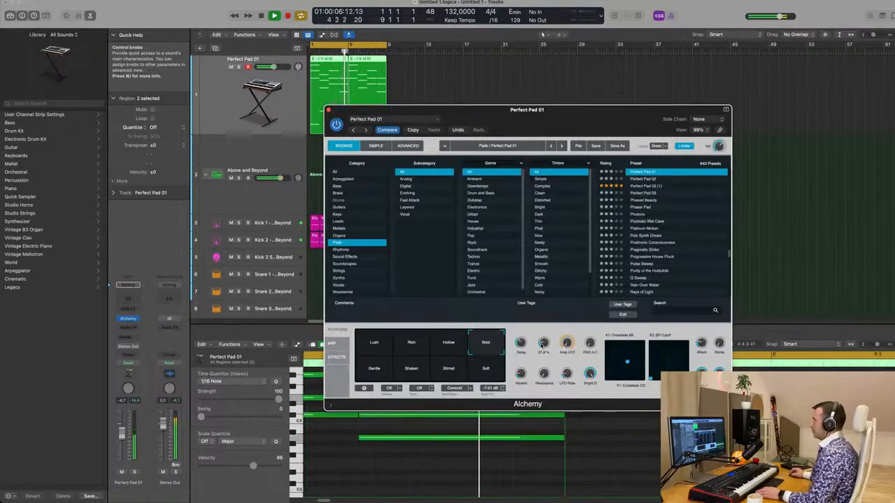
left_click_drag(351, 109, 249, 132)
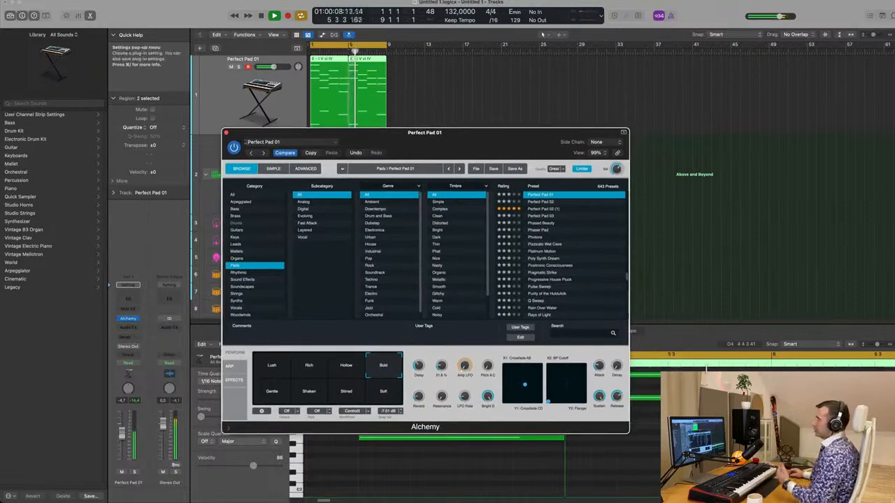
key("super+w")
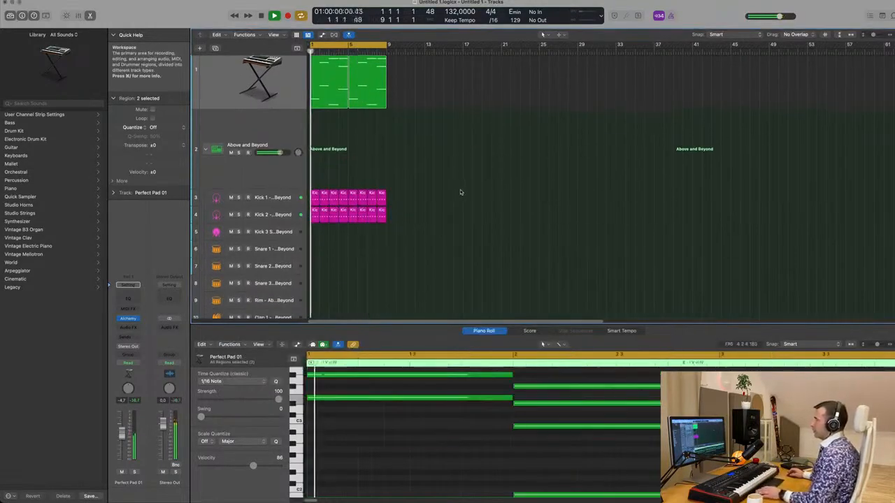
Step: Copy the first Kick 2 region onto the Snare 1 track at bar 1
scroll(458, 190, "down", 3)
left_click(314, 144)
key("space")
left_click(311, 135)
left_click_drag(311, 135, 312, 167)
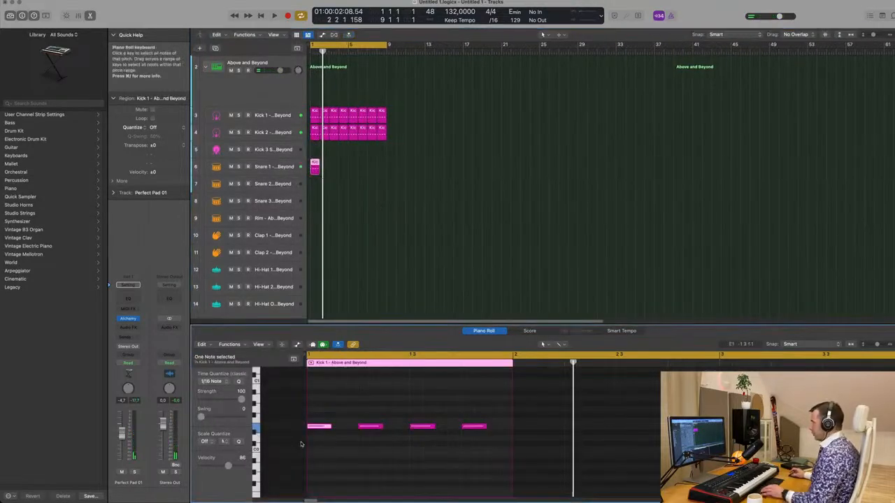
Step: Delete the notes on beats 1 and 3 of the Snare 1 region and transpose the remaining two up two octaves
left_click_drag(343, 403, 490, 458)
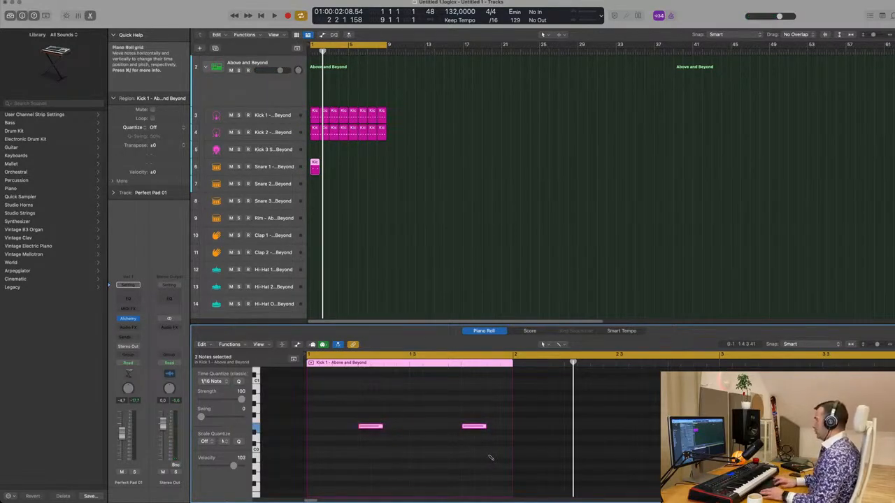
key("space")
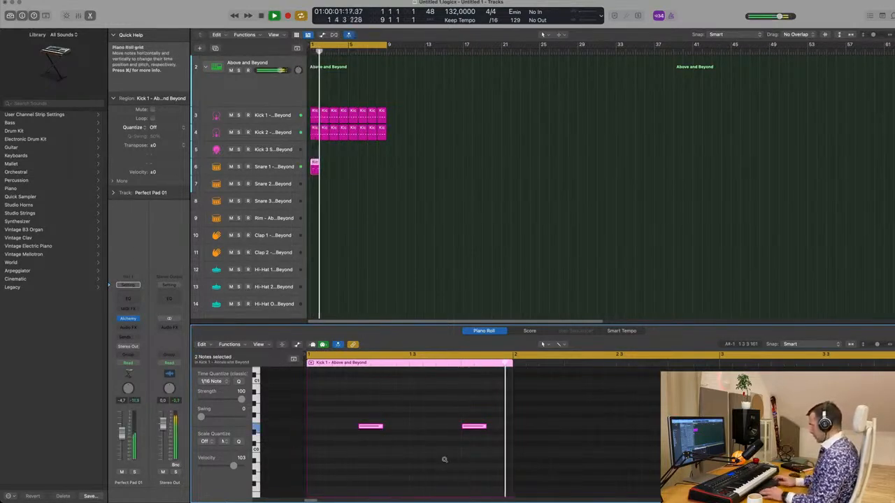
key("Delete")
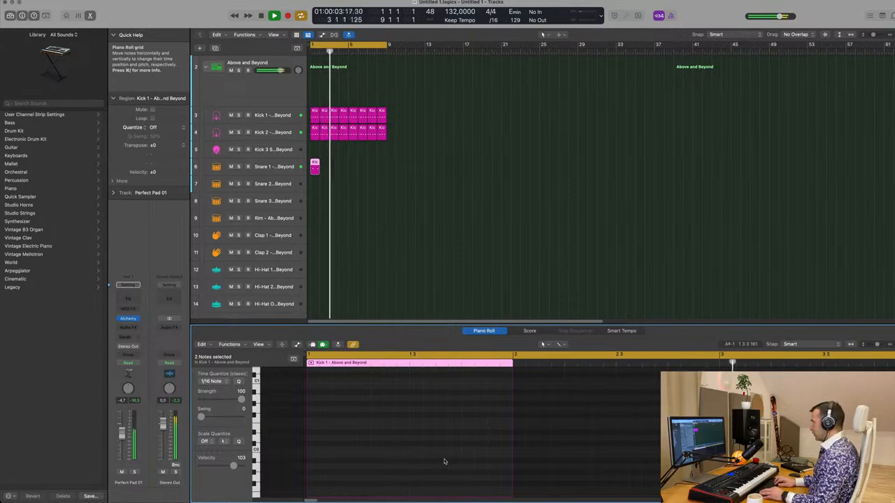
scroll(444, 461, "up", 6)
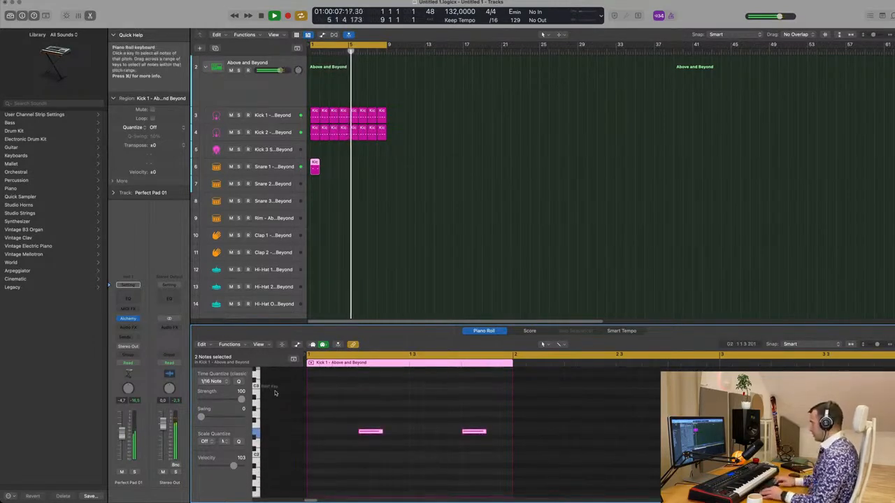
Step: Repeat the one-bar Snare 1 region through bar 8 to fill the loop
key("Return")
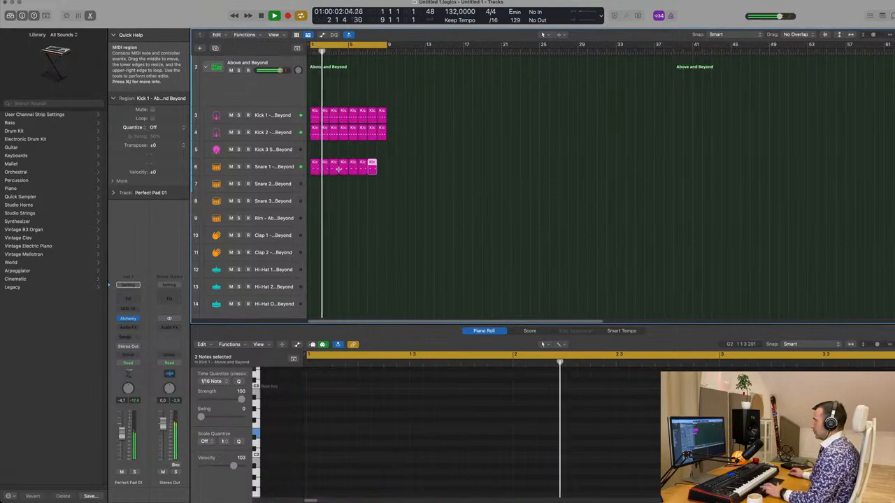
key("Return")
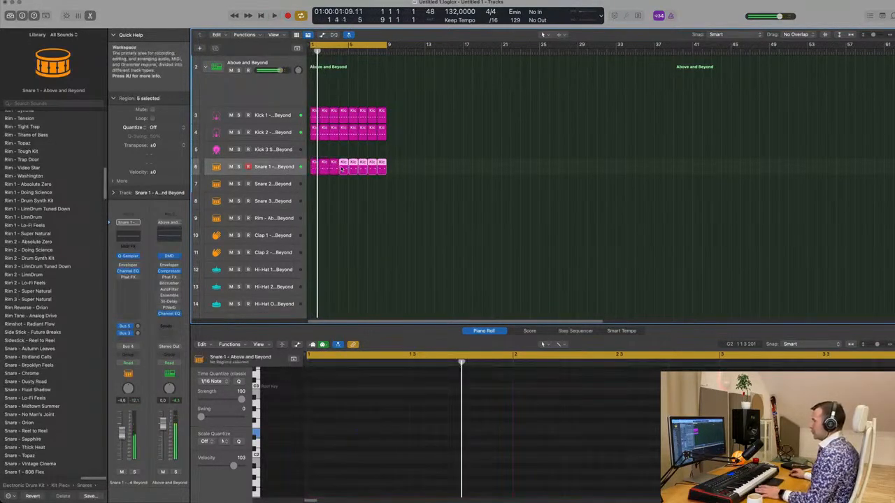
Step: Audition the eight snare regions on the Snare 2 and Snare 3 tracks, and return them to Snare 1
left_click_drag(342, 169, 334, 186)
key("space")
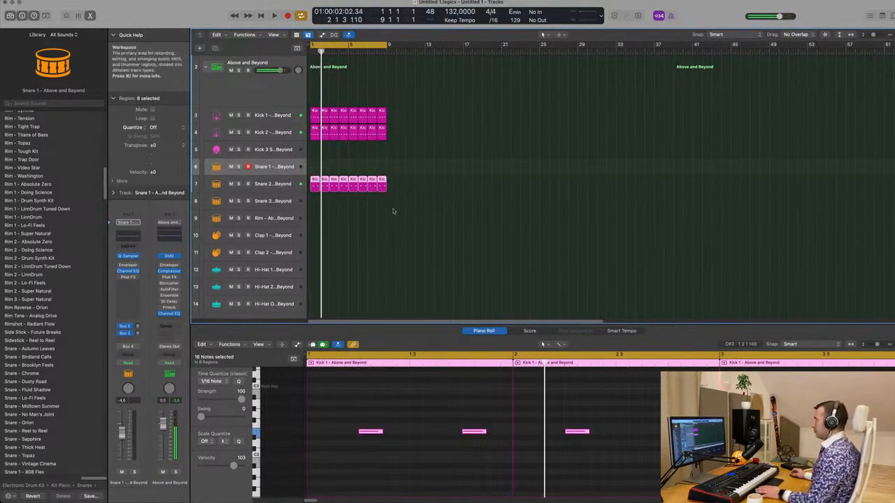
left_click_drag(314, 189, 313, 209)
key("space")
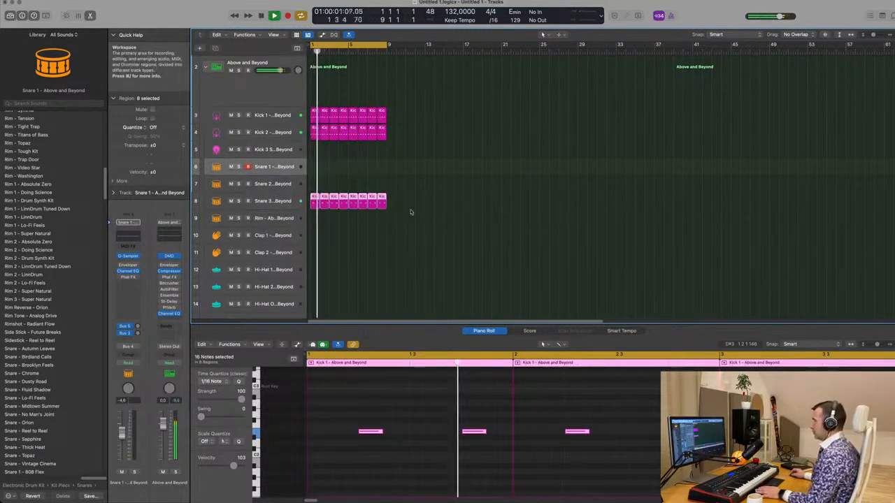
key("space")
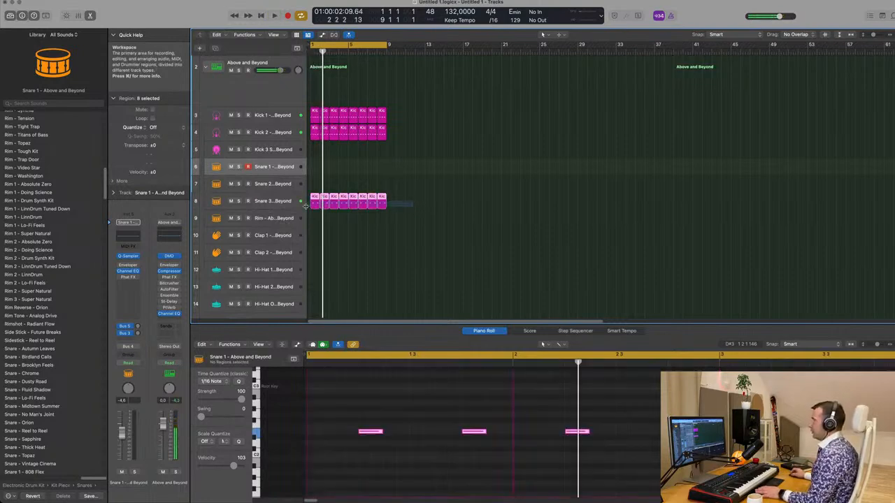
left_click_drag(314, 202, 315, 167)
key("space")
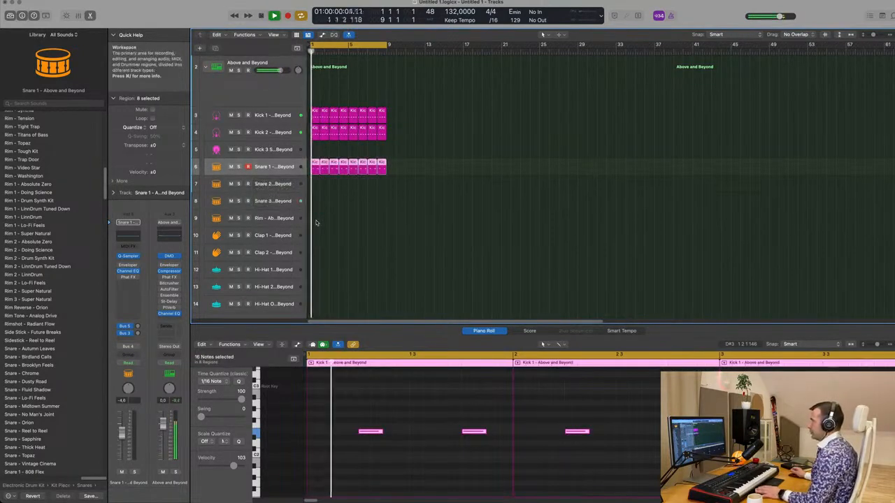
Step: Lower the Snare 1 channel volume to about -7.6 dB during playback
key("space")
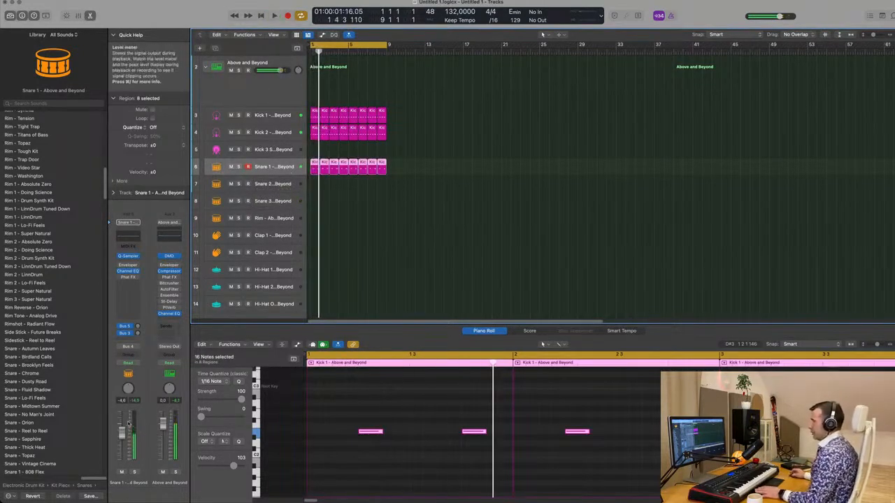
key("space")
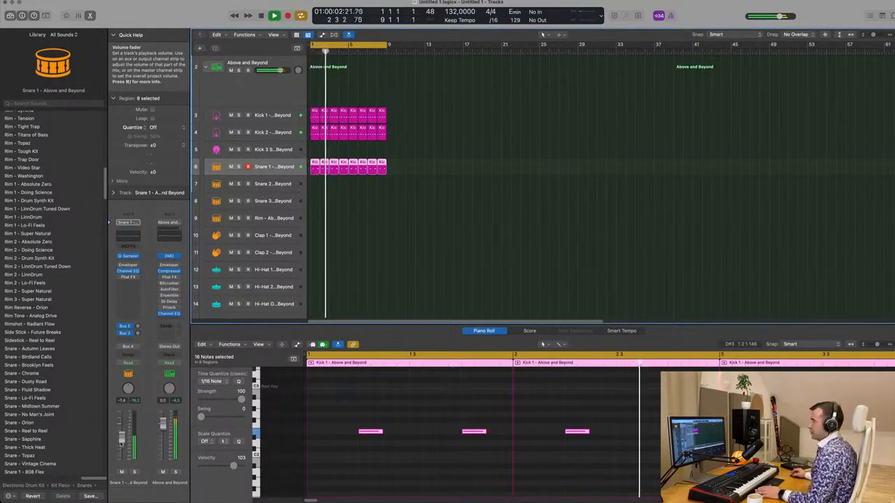
left_click(362, 270)
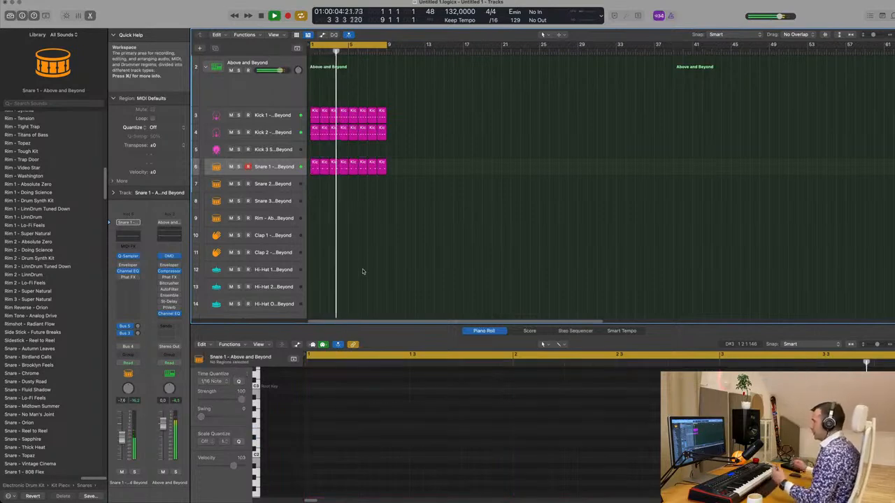
Step: Stop playback and copy the first one-bar Kick 1 region onto the Hi-Hat 1 track
scroll(377, 252, "down", 3)
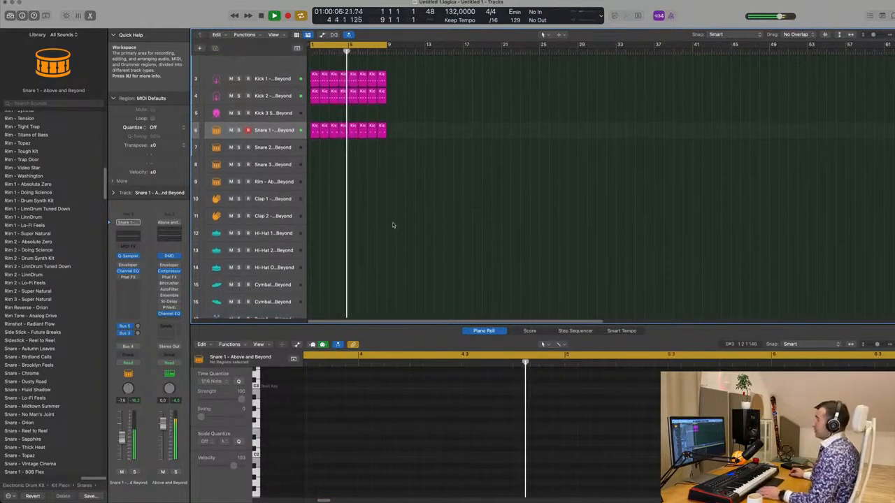
key("space")
left_click_drag(315, 97, 318, 244)
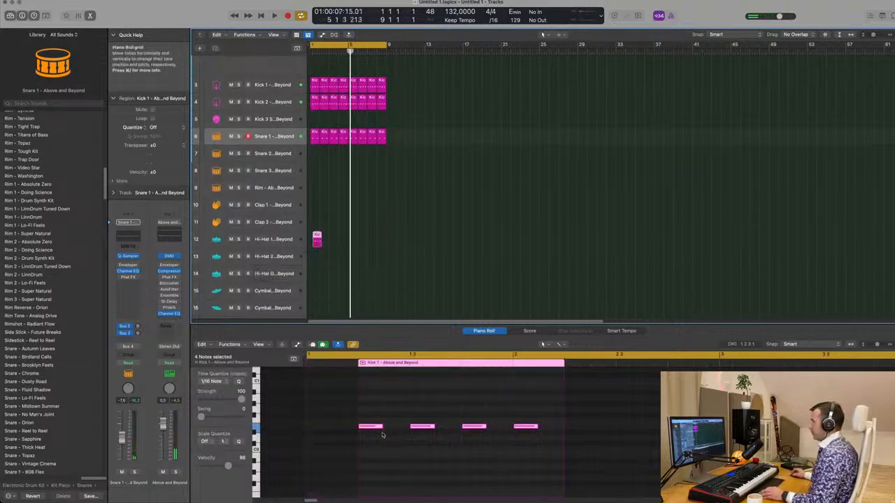
Step: Transpose the four notes of the Hi-Hat 1 region up two octaves and shift them an eighth note later onto the offbeats
left_click_drag(376, 408, 553, 452)
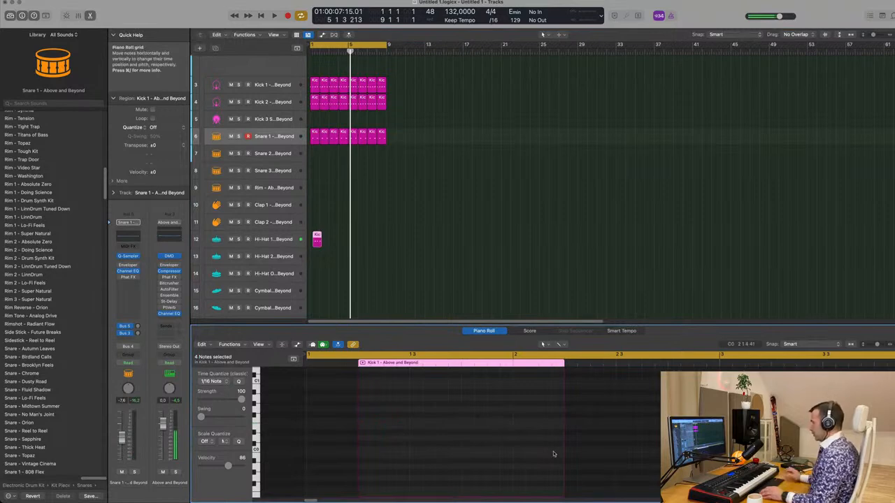
scroll(473, 463, "up", 5)
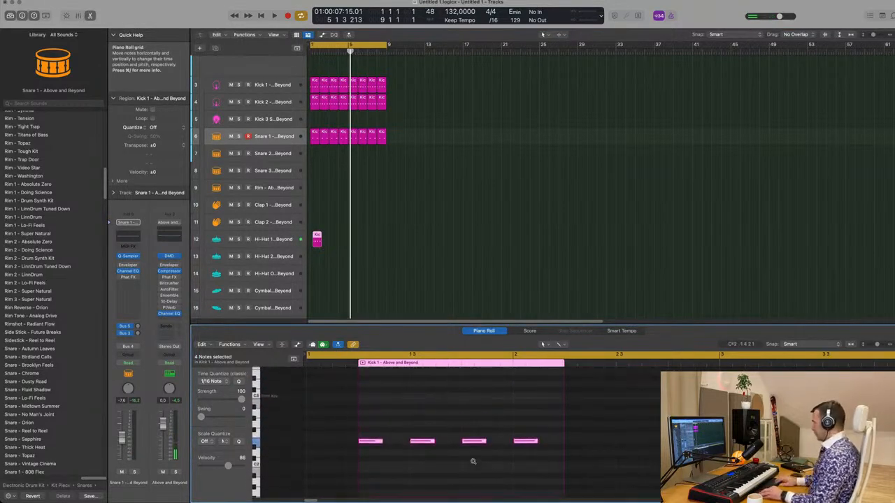
key("space")
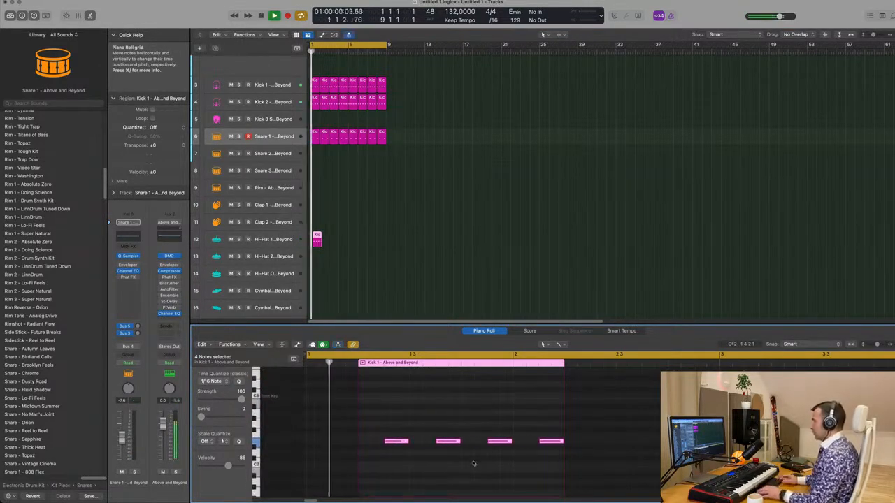
Step: Move the Hi-Hat 1 region to the start of bar 1 and repeat it through bar 8
left_click(373, 232)
left_click(319, 241)
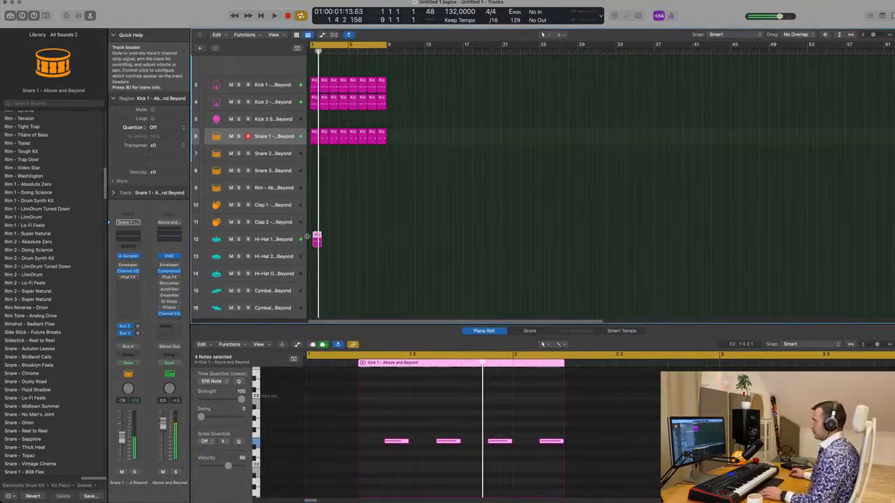
scroll(320, 241, "up", 10)
left_click_drag(333, 242, 324, 238)
key("super+r")
key("super+r")
key("super+r")
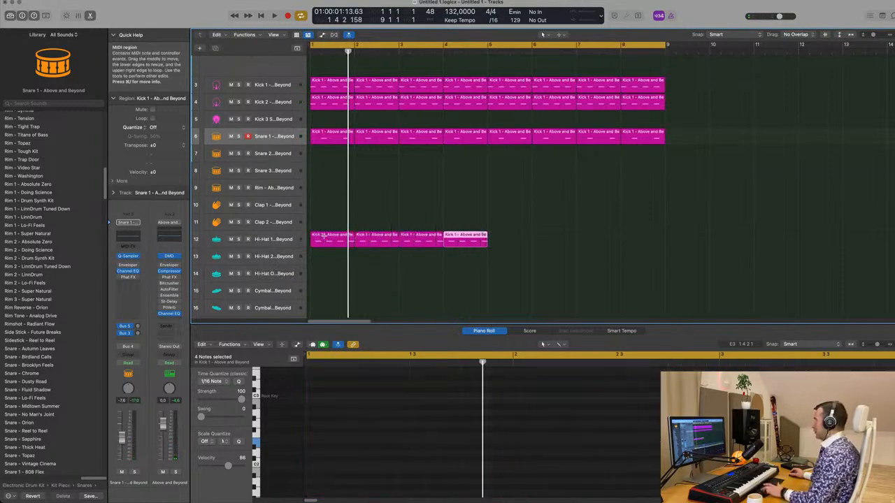
key("space")
scroll(326, 245, "down", 10)
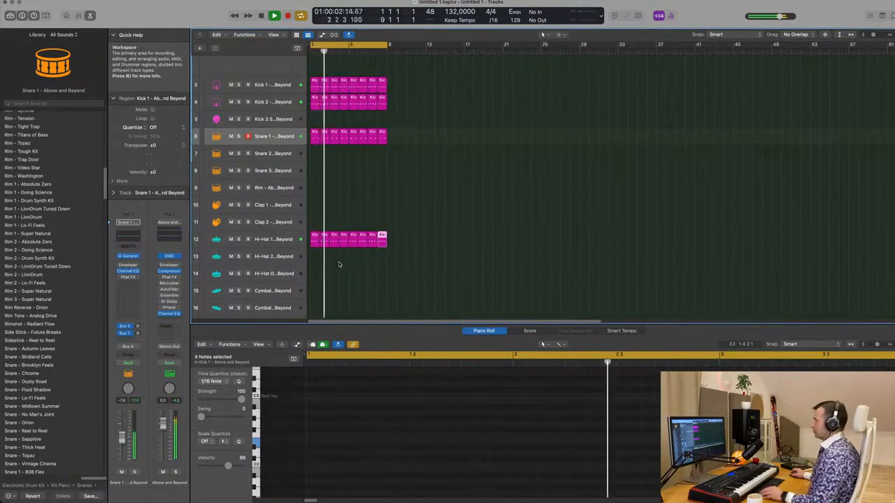
Step: Set the Hi-Hat 1 channel volume to about -14.3 dB and the Snare 1 volume to about -12.9 dB during playback
scroll(345, 260, "down", 2)
scroll(345, 262, "down", 1)
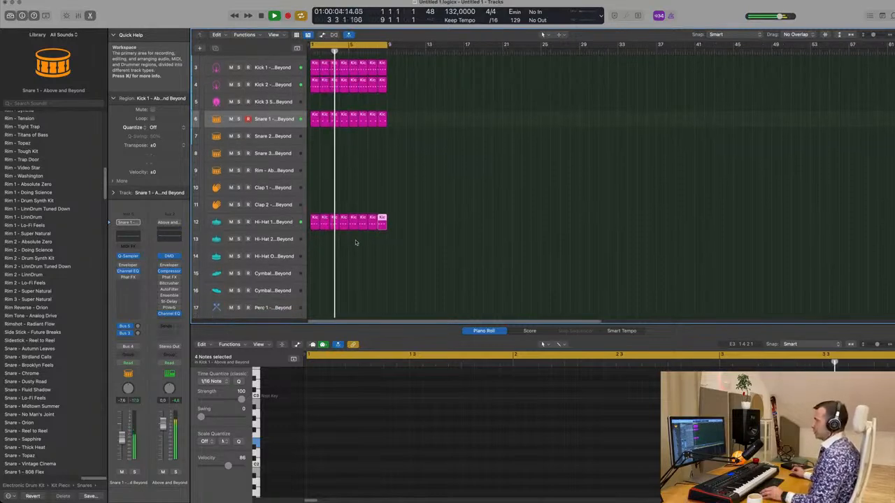
scroll(355, 243, "down", 4)
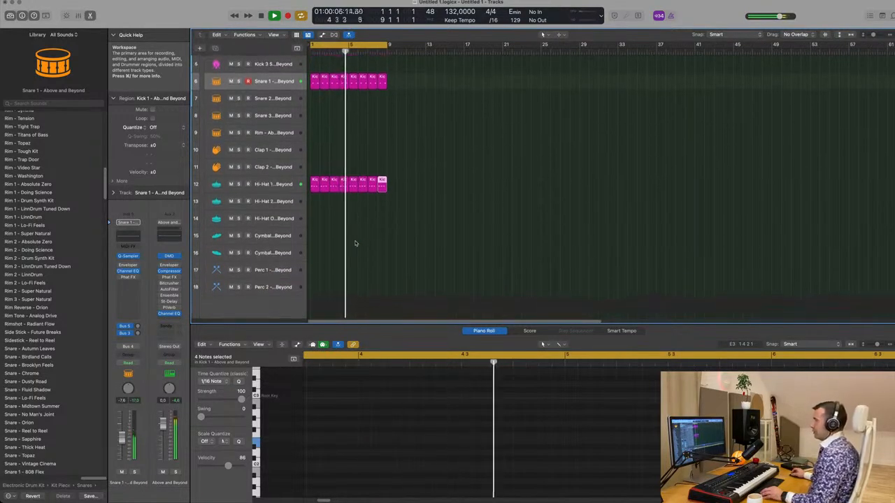
scroll(375, 244, "up", 2)
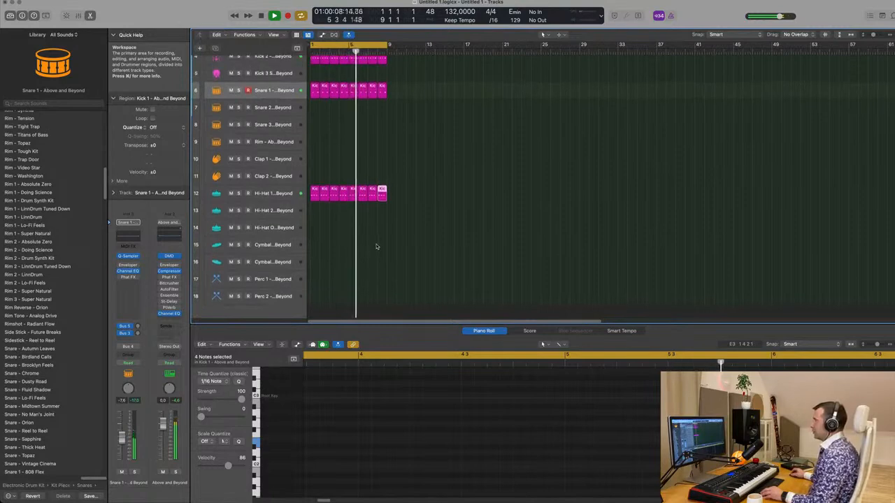
scroll(395, 244, "up", 5)
key("super+Up")
key("super+Up")
key("super+Up")
key("super+Up")
key("super+Up")
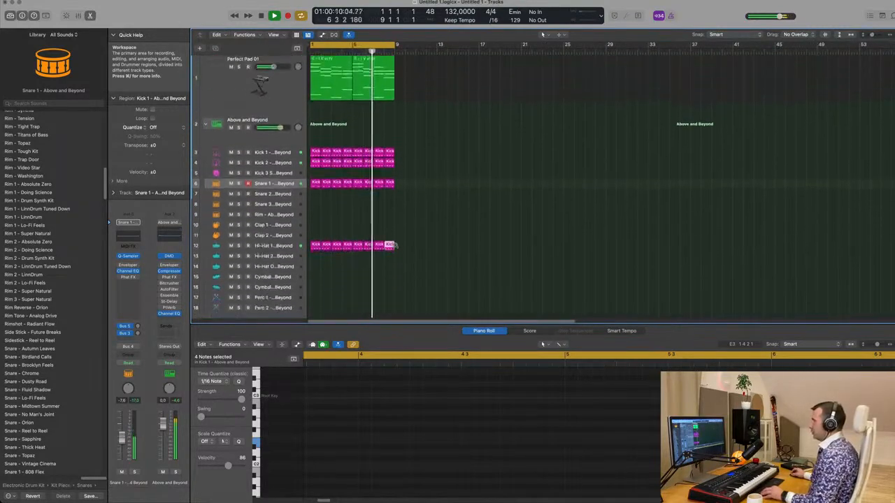
key("super+Up")
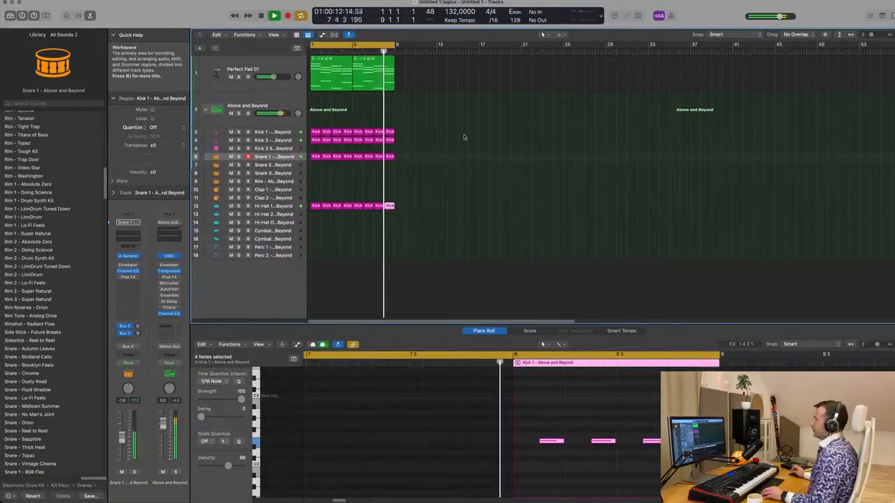
left_click(269, 205)
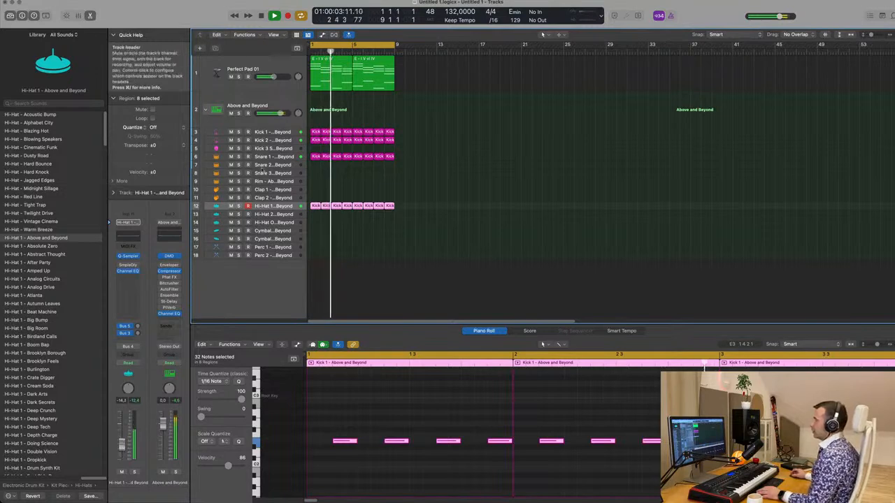
left_click(291, 155)
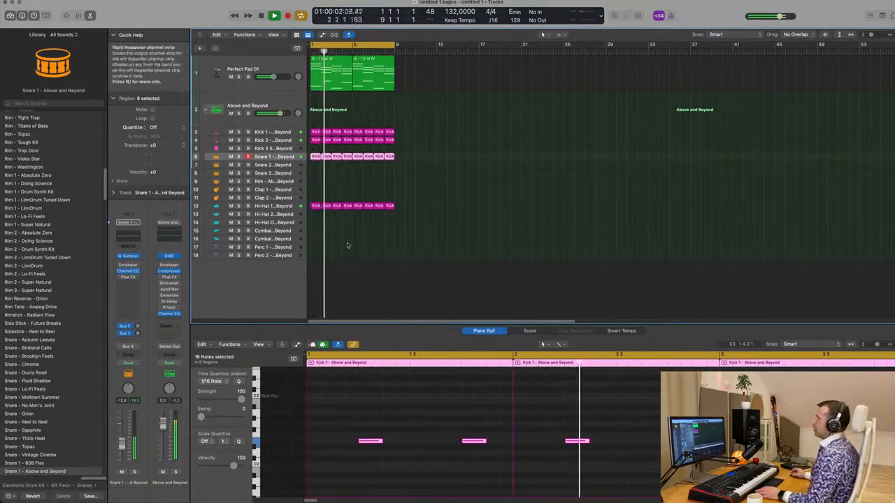
Step: Duplicate the Perfect Pad 01 track and copy its first four-bar chord region onto the new track
left_click(297, 81)
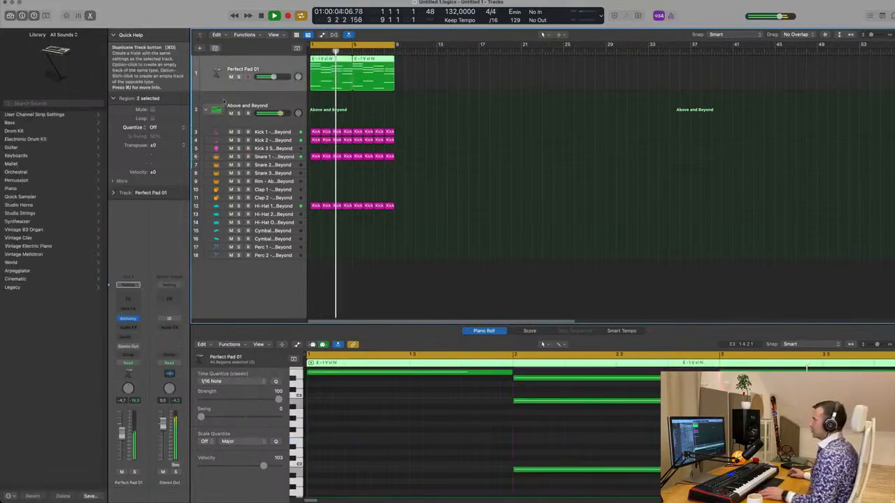
left_click(215, 48)
key("space")
left_click(328, 71)
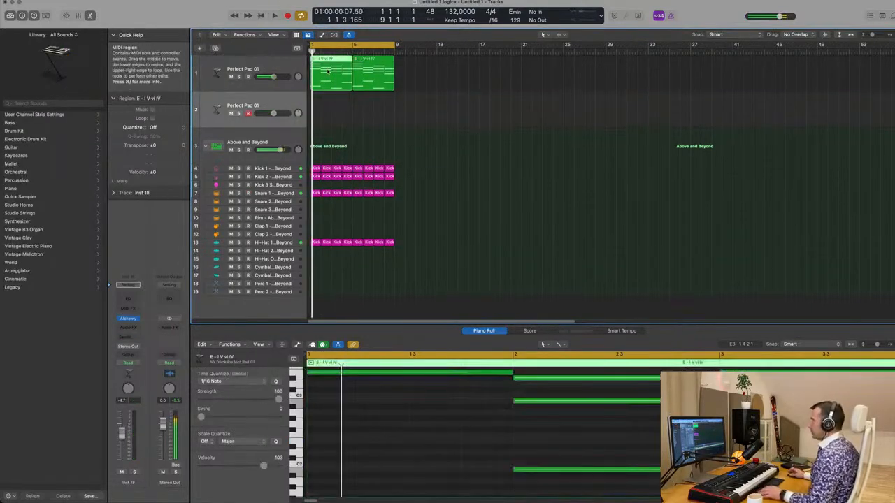
left_click_drag(325, 82, 324, 113)
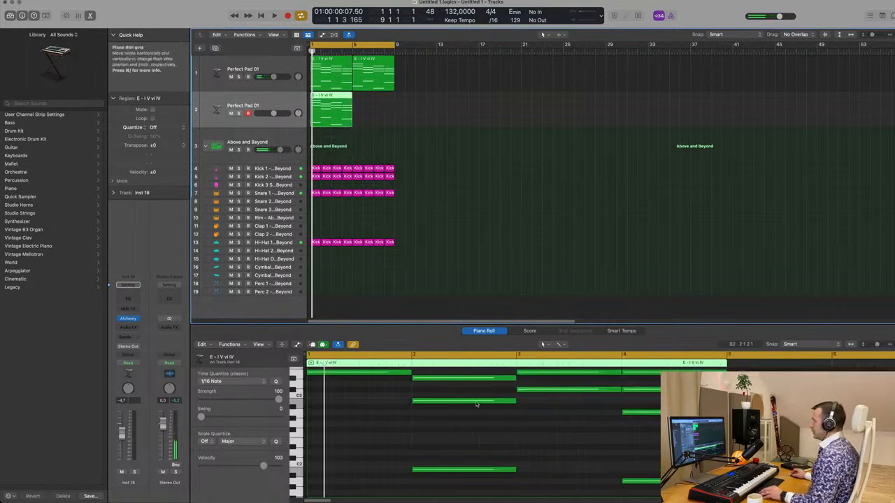
Step: Delete the upper chord notes from the copied pad region, keeping only the lowest note of each bar
scroll(470, 411, "down", 3)
scroll(468, 417, "down", 3)
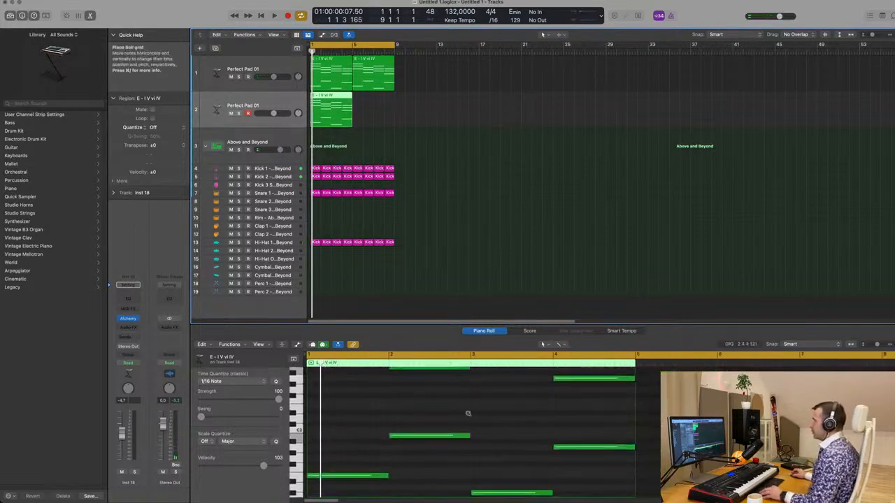
scroll(440, 440, "up", 2)
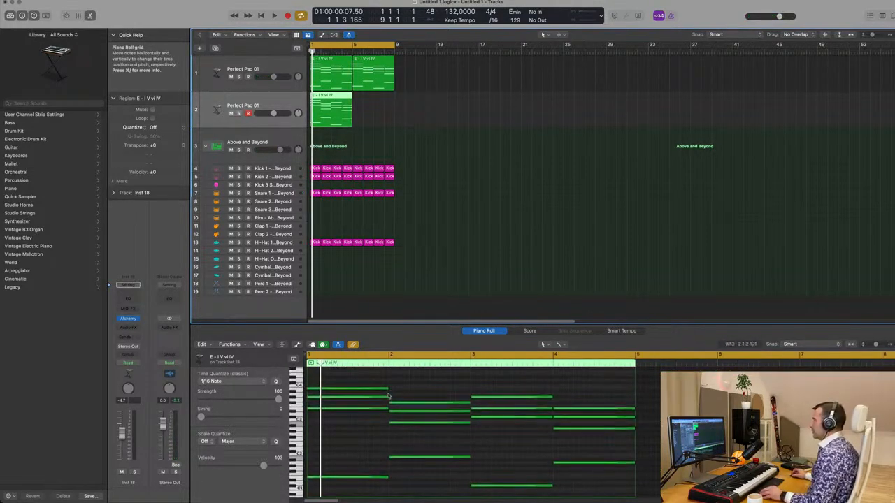
left_click_drag(361, 381, 615, 445)
key("Delete")
Step: Shorten the four remaining bass notes together so each covers only the beginning of its bar
left_click_drag(373, 436, 580, 486)
scroll(559, 413, "up", 2)
left_click_drag(551, 405, 482, 409)
key("space")
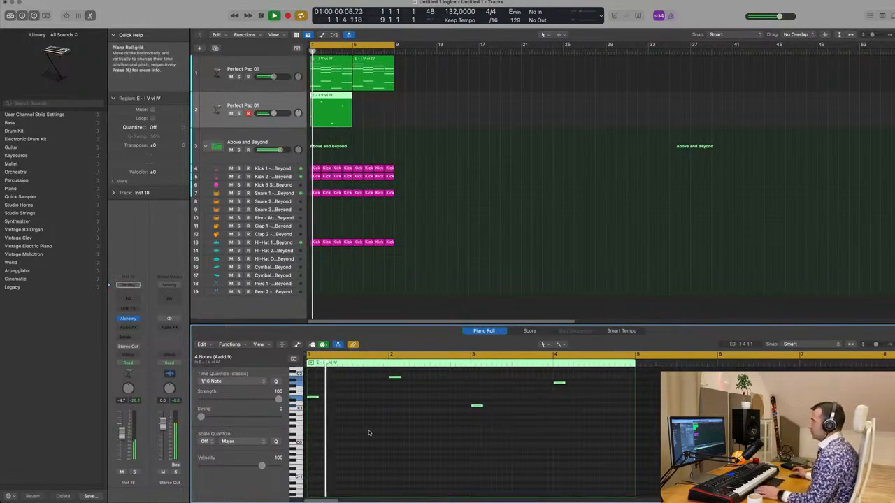
Step: Resize the bass notes to sixteenths and duplicate them until each of the four bars is filled
scroll(358, 421, "up", 2)
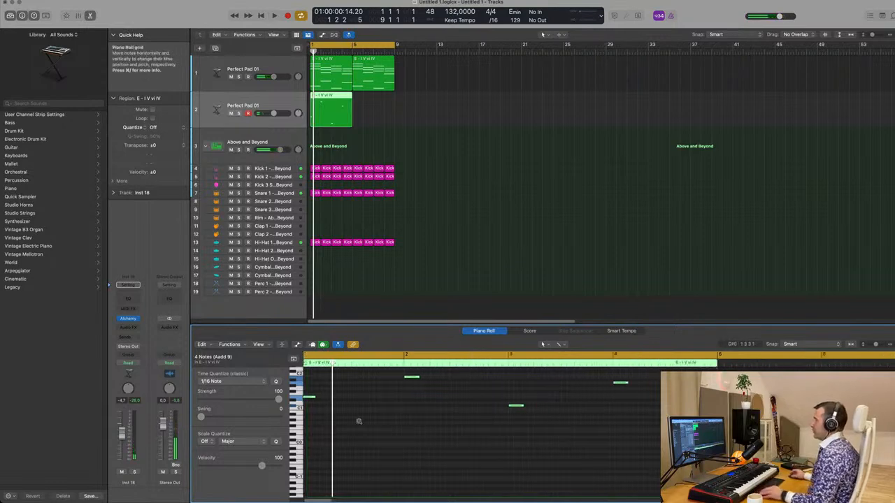
scroll(360, 422, "up", 2)
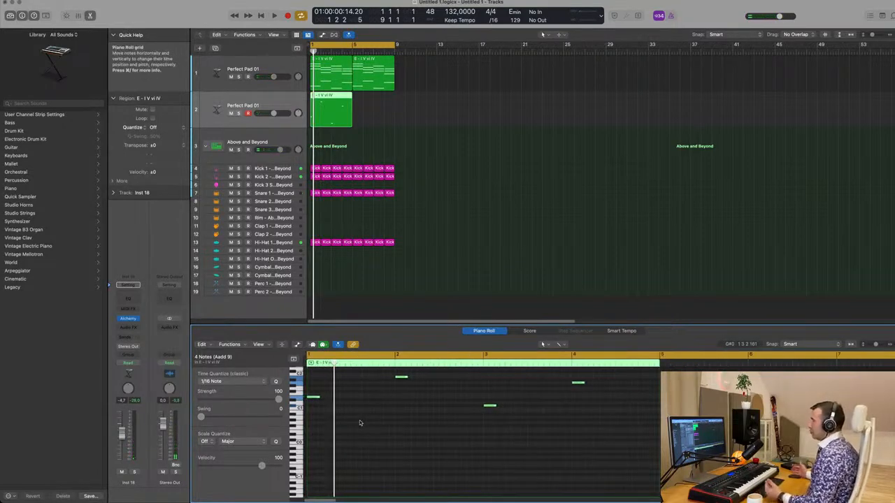
scroll(353, 422, "up", 6)
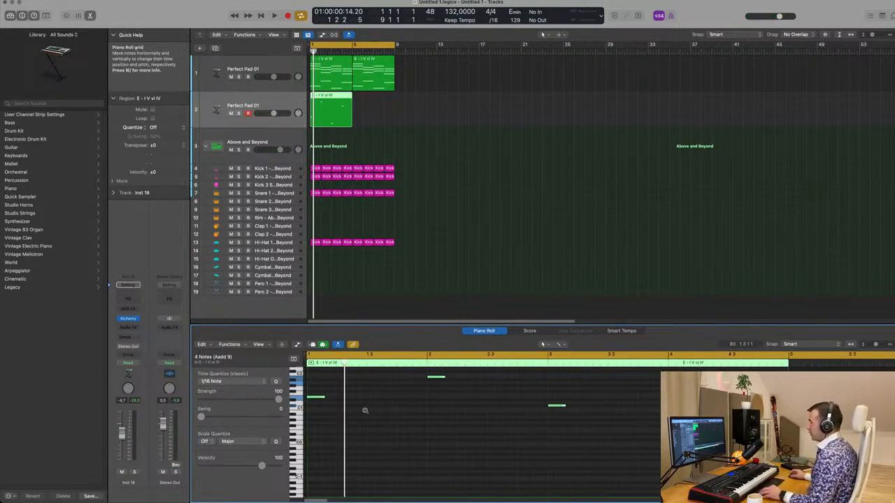
scroll(363, 402, "left", 2)
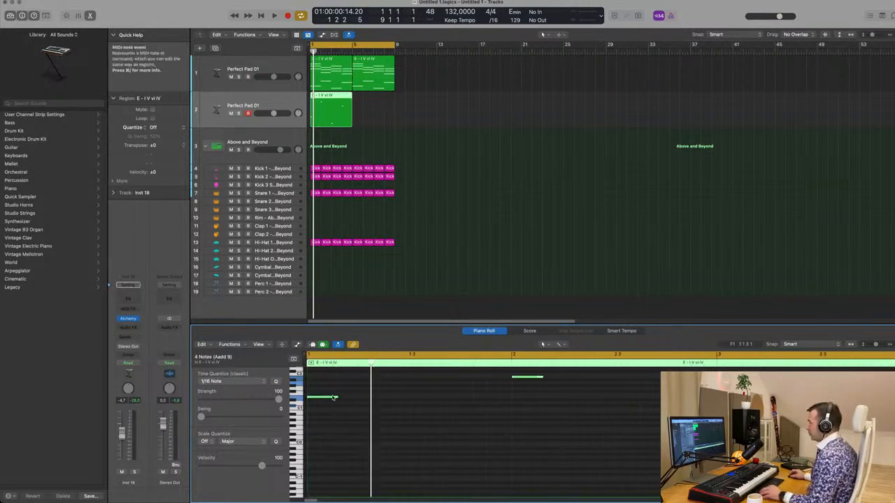
left_click_drag(336, 396, 365, 400)
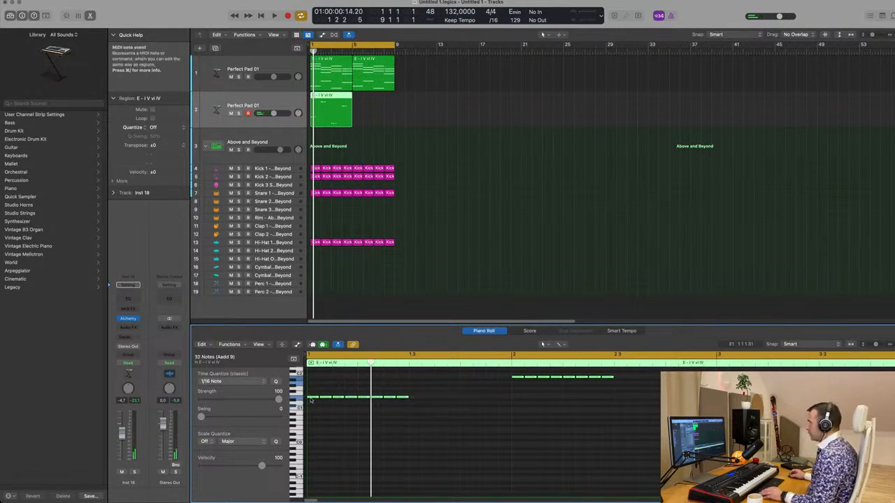
left_click_drag(312, 399, 414, 396)
key("super+Left")
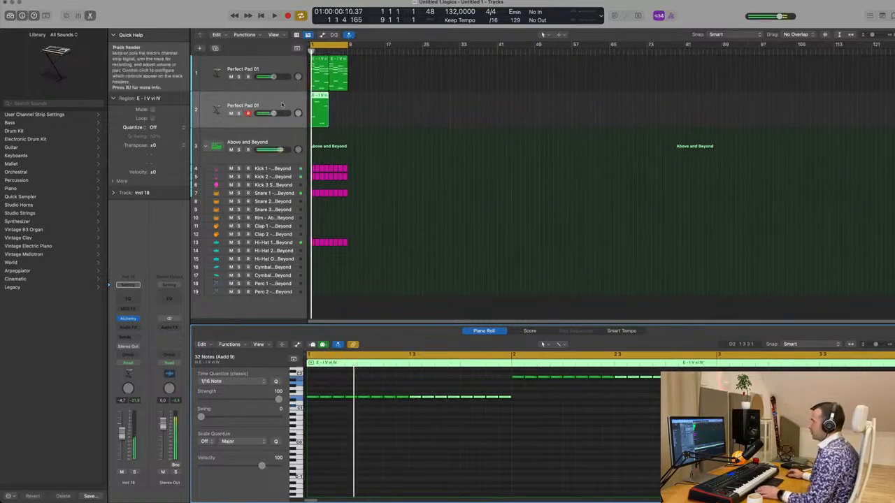
Step: Load Alchemy's Bouncing Echoes preset from the Bass category and Trance genre on the duplicated pad track
left_click(129, 320)
left_click_drag(501, 95, 447, 93)
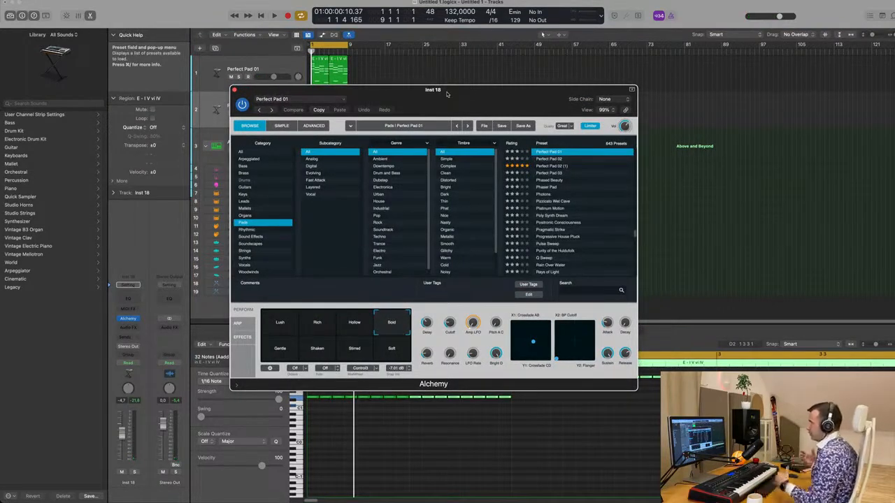
left_click_drag(447, 94, 430, 80)
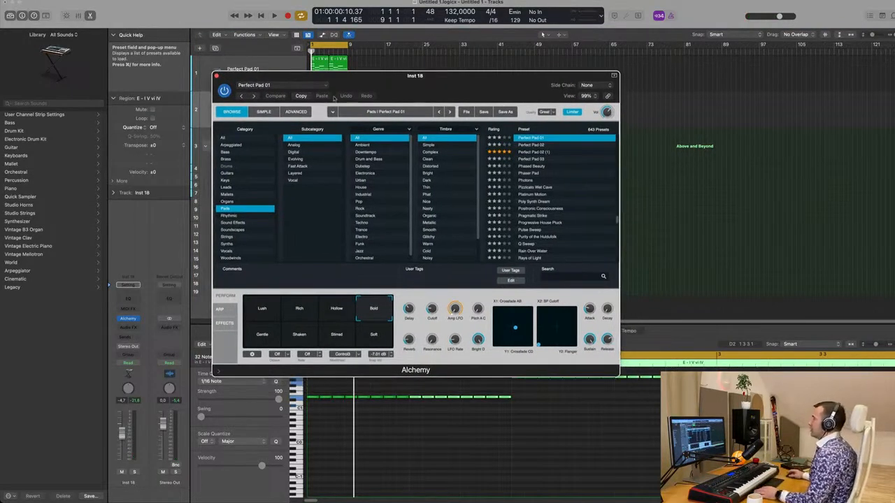
left_click(226, 152)
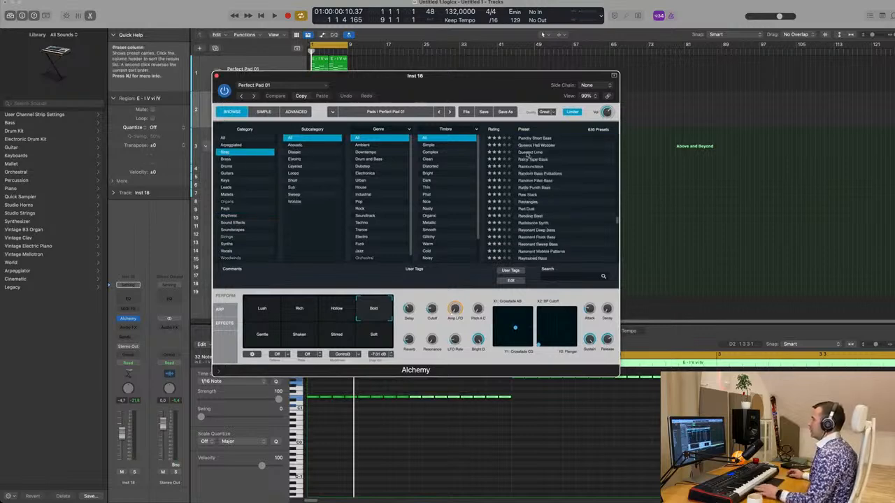
scroll(565, 184, "up", 6)
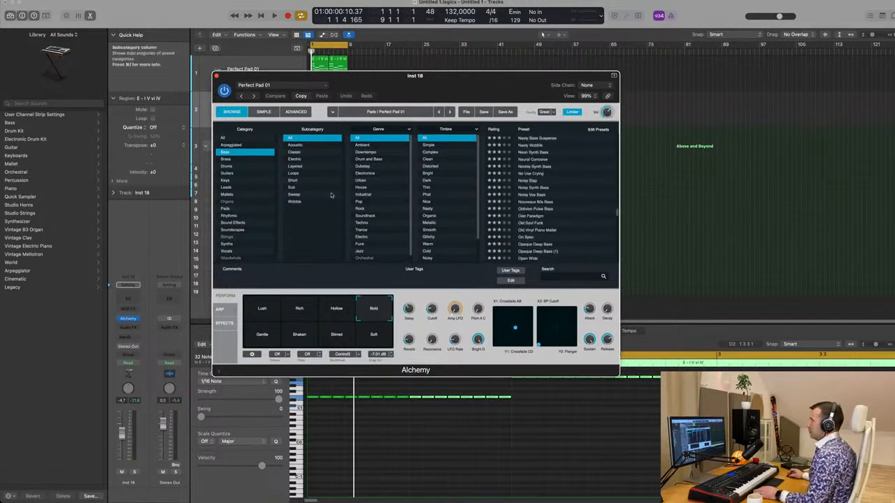
left_click(362, 229)
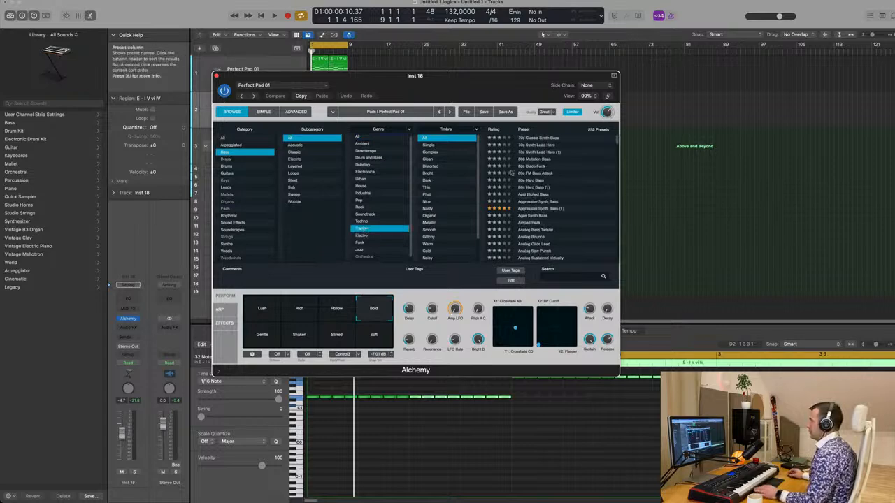
scroll(551, 189, "down", 3)
left_click(531, 225)
Step: Repeat the four-bar Bouncing Echoes region once to fill the loop through bar 8, keeping the Alchemy window clear of it
left_click_drag(475, 76, 741, 104)
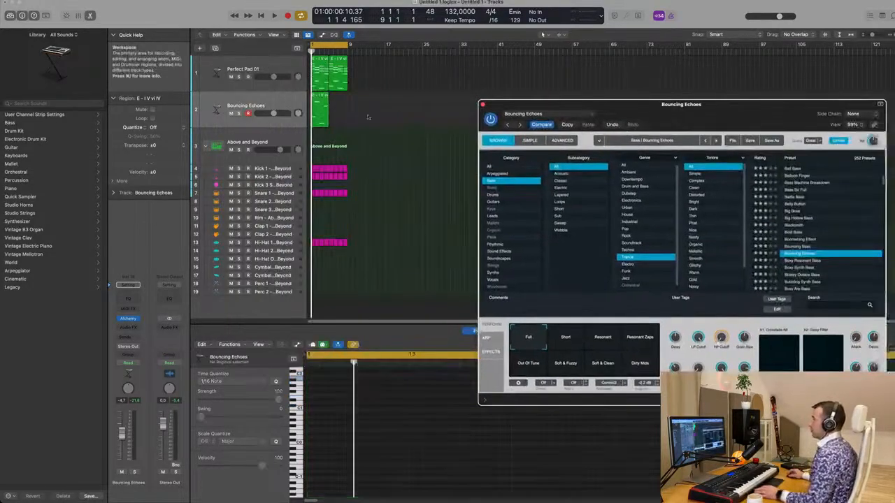
left_click(388, 118)
key("super+r")
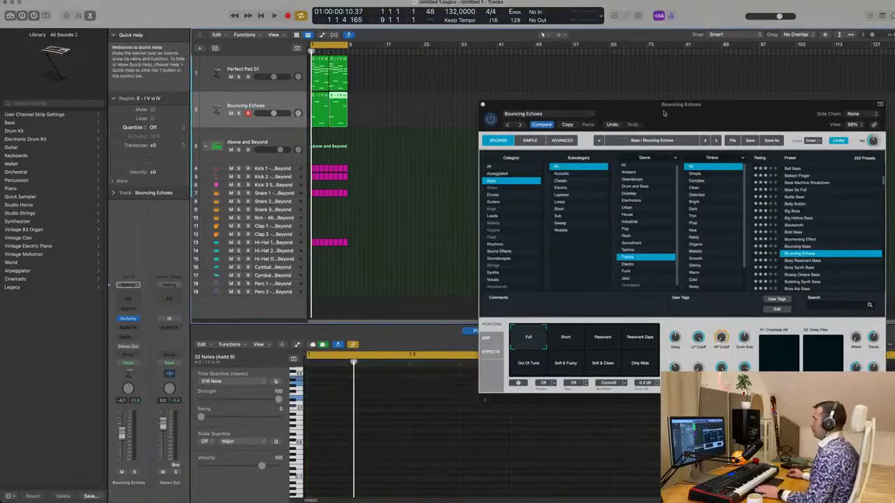
left_click_drag(664, 115, 572, 93)
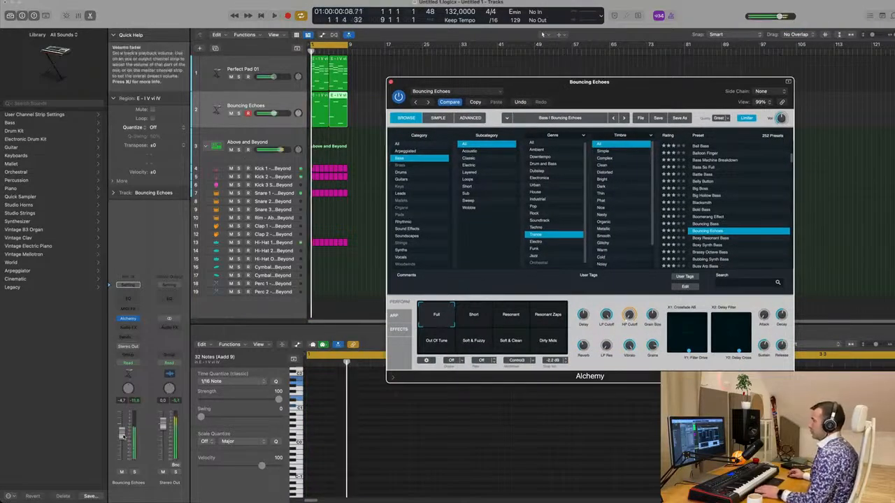
Step: Play the loop briefly and select both Bouncing Echoes bass regions together
left_click(542, 34)
key("space")
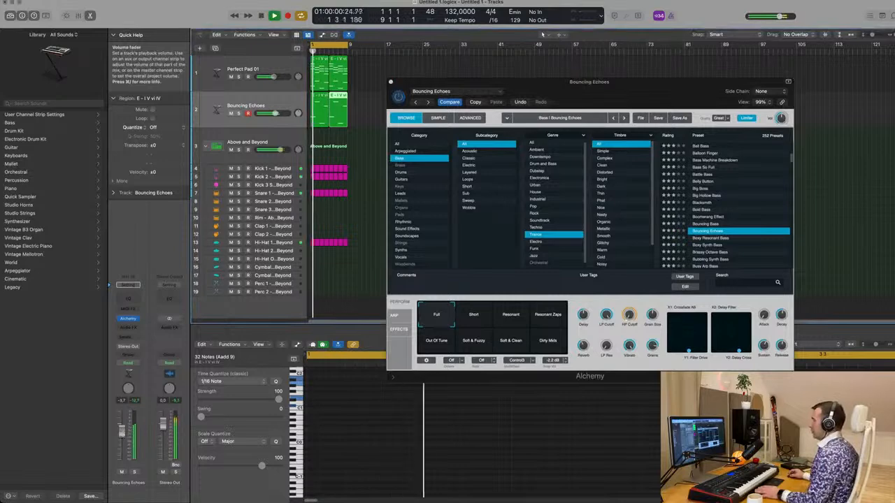
key("space")
left_click_drag(360, 109, 321, 113)
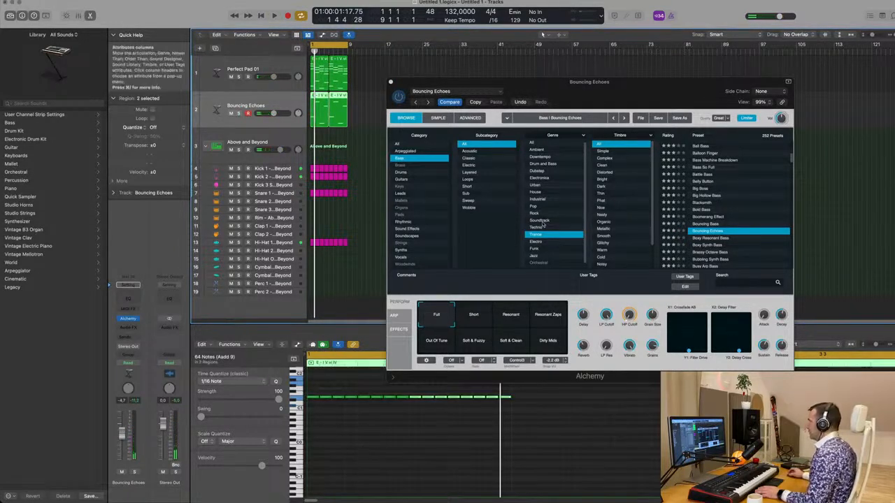
Step: Audition Alchemy's Boxy Resonant Bass, Bubbling Synth Bass and Busy Arp Bass presets against the loop
key("Return")
left_click(718, 240)
left_click(718, 240)
key("space")
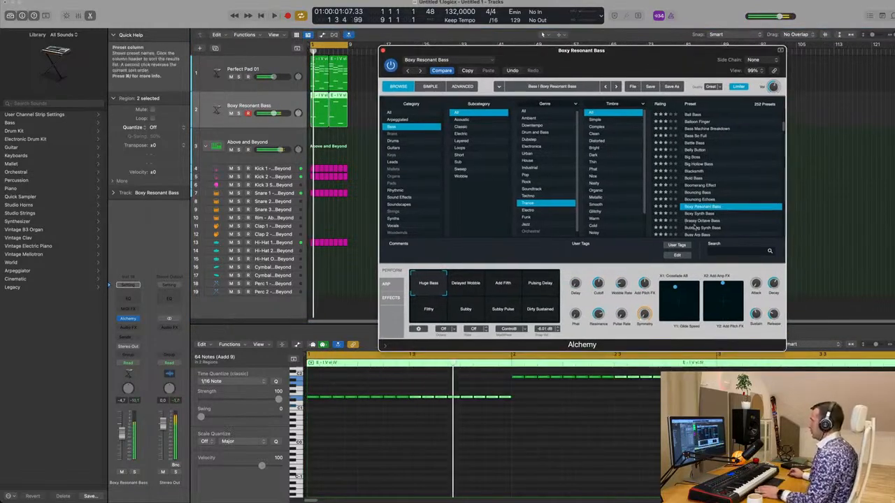
left_click(695, 228)
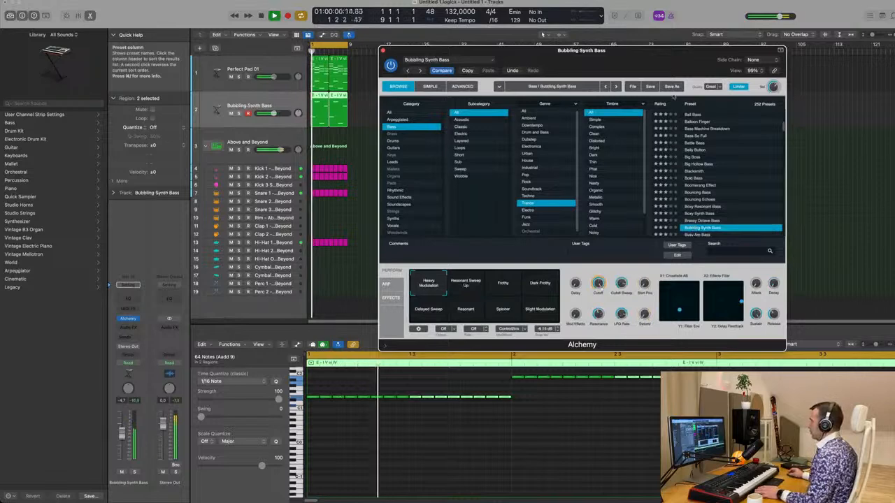
scroll(706, 203, "down", 2)
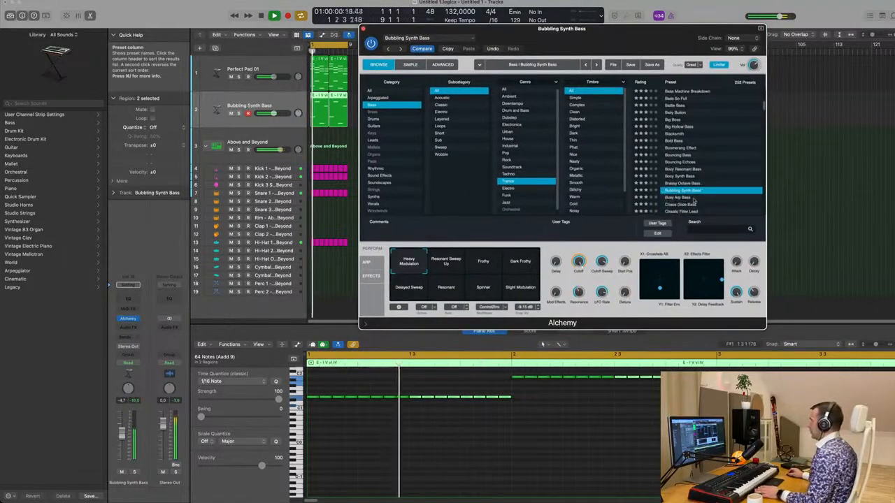
left_click(687, 199)
scroll(687, 199, "down", 3)
key("space")
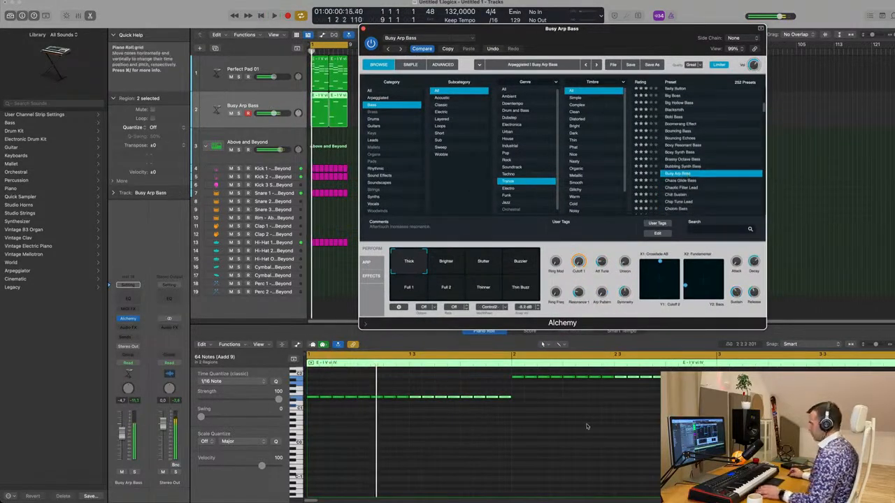
Step: Transpose all bass notes in both regions up one octave and lower the bass track's volume to about -13 dB
left_click(588, 425)
key("Delete")
key("space")
left_click_drag(632, 27, 661, 38)
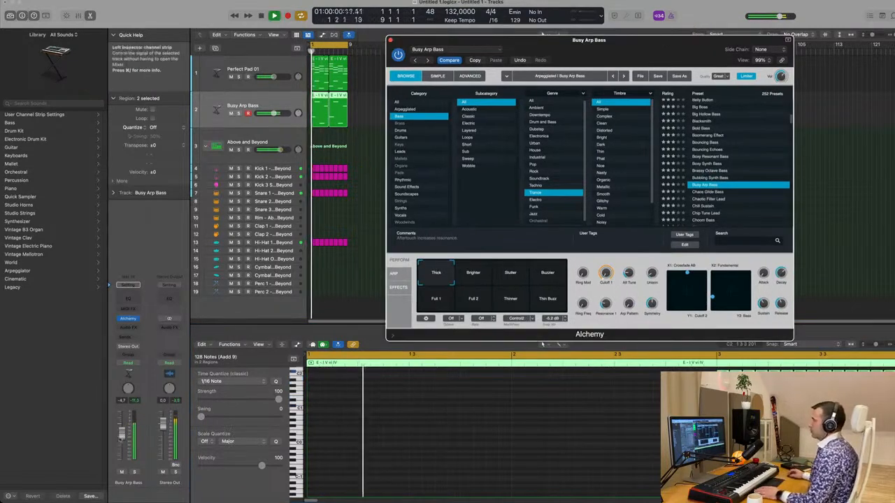
left_click(120, 439)
left_click_drag(120, 439, 121, 445)
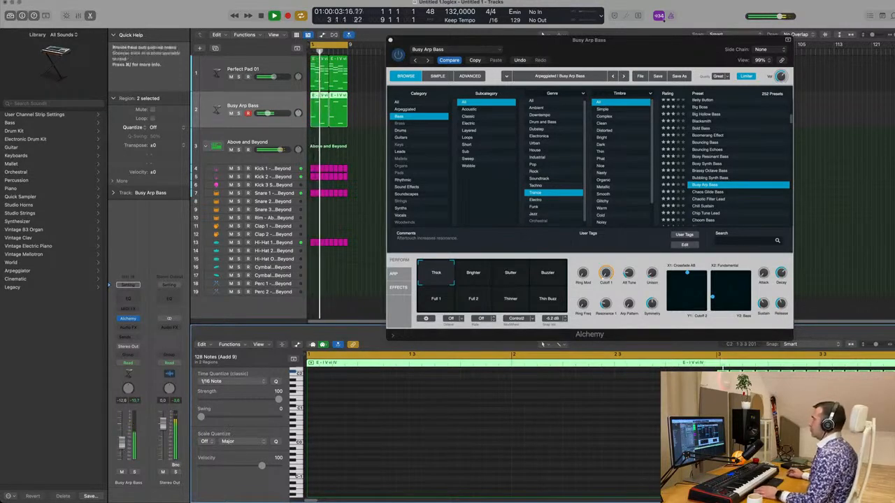
Step: Try the Ball Bass preset on the bass track, listening to it soloed briefly and within the mix
left_click_drag(639, 50, 682, 53)
scroll(777, 163, "up", 3)
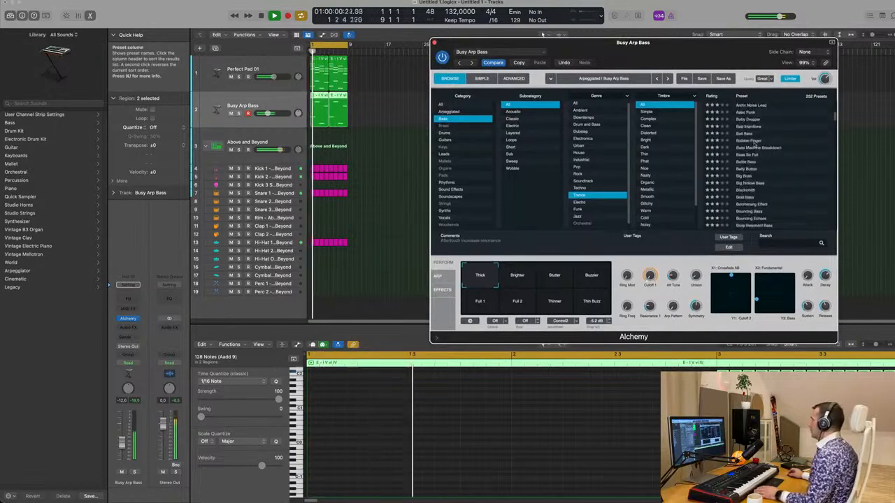
left_click(737, 132)
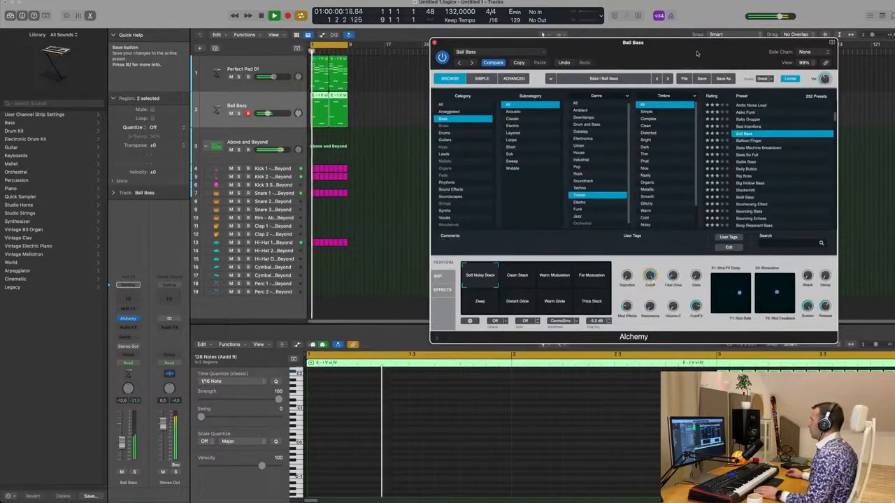
left_click_drag(633, 43, 601, 42)
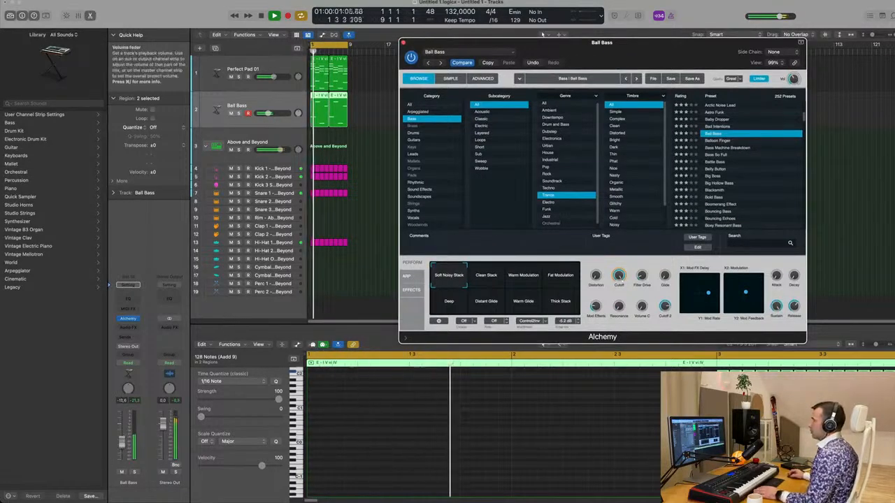
left_click(135, 472)
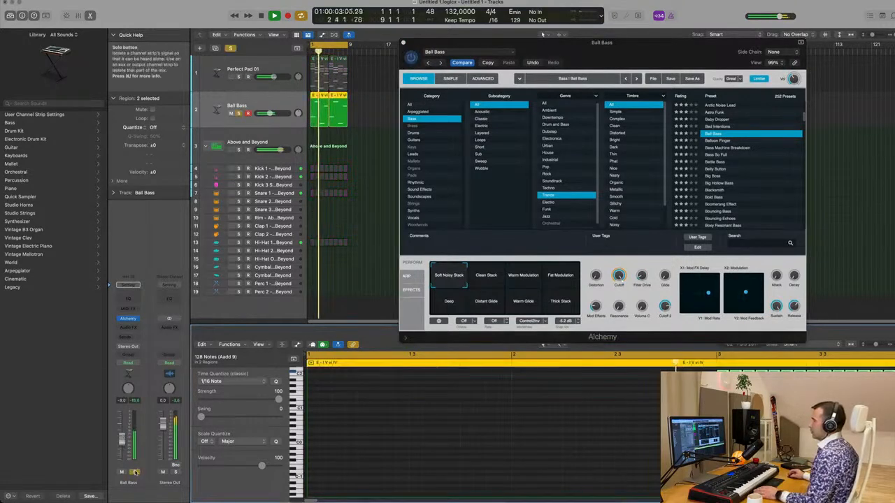
left_click(135, 473)
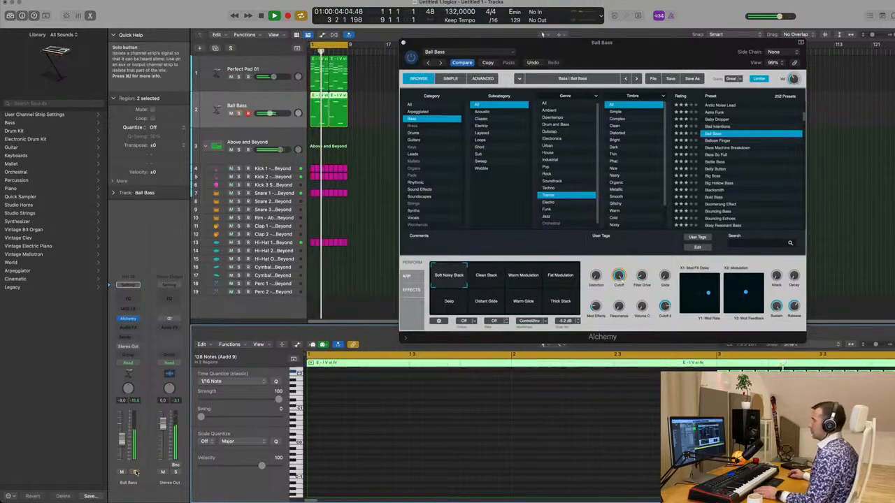
Step: Audition the Bass Machine Breakdown, Acid Etched Bass and 70s Synth Lead Hero presets on the bass track
left_click(742, 148)
scroll(735, 144, "up", 5)
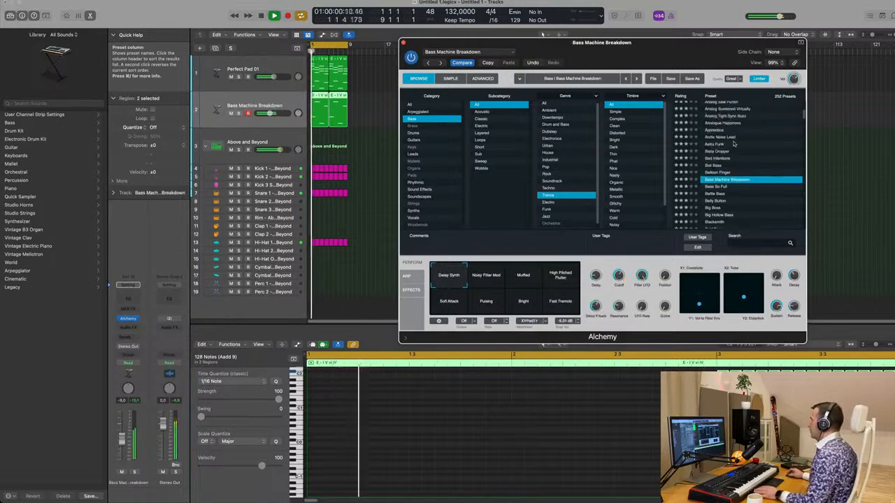
left_click(737, 140)
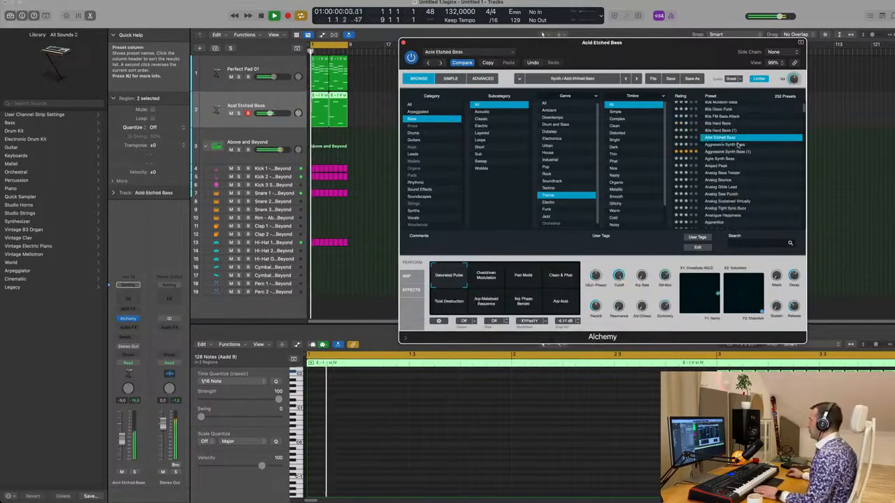
scroll(737, 144, "up", 3)
key("space")
left_click(722, 119)
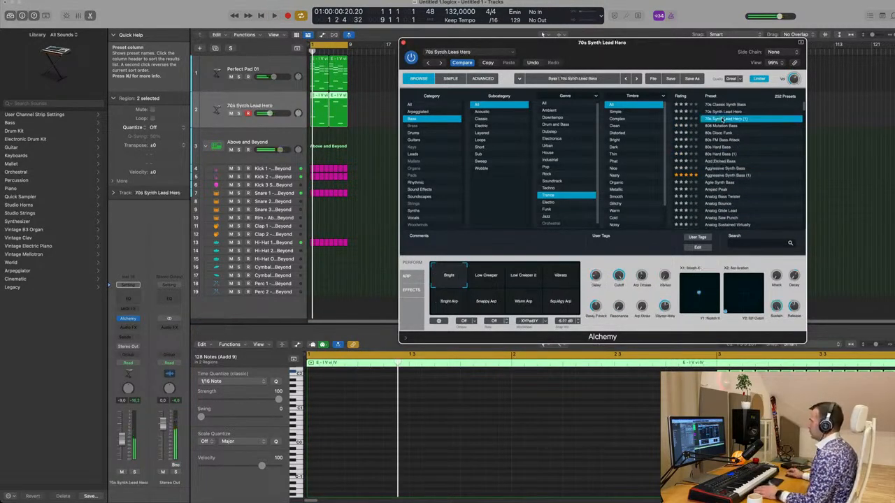
key("space")
Step: Audition the 808 Mutation Bass, 80s FM Bass Attack and Analog Glide Lead presets on the bass track
left_click(723, 125)
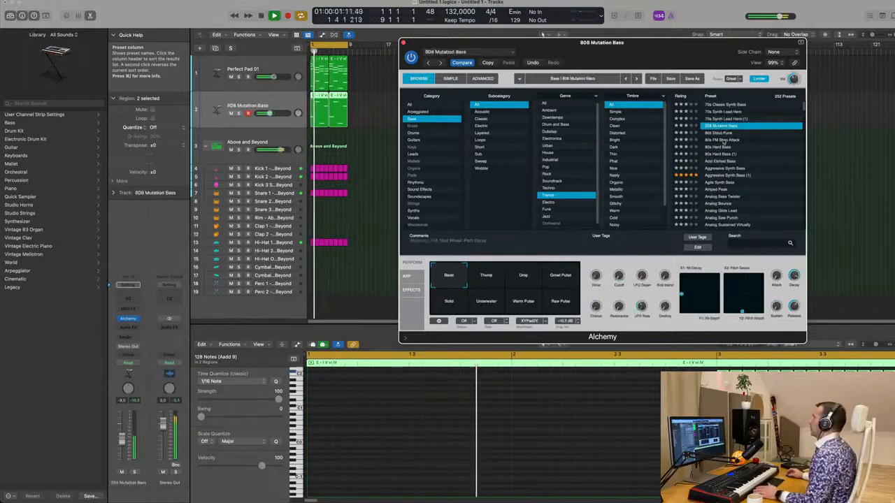
left_click(722, 140)
scroll(763, 150, "down", 1)
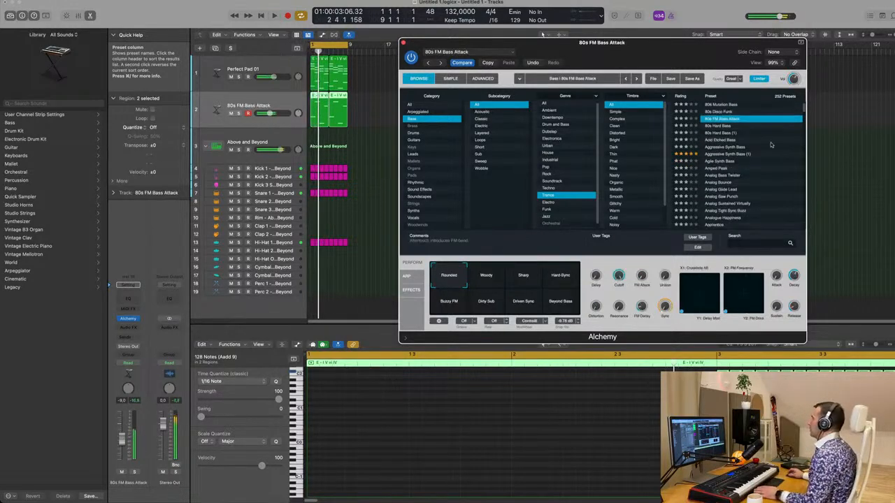
left_click(711, 190)
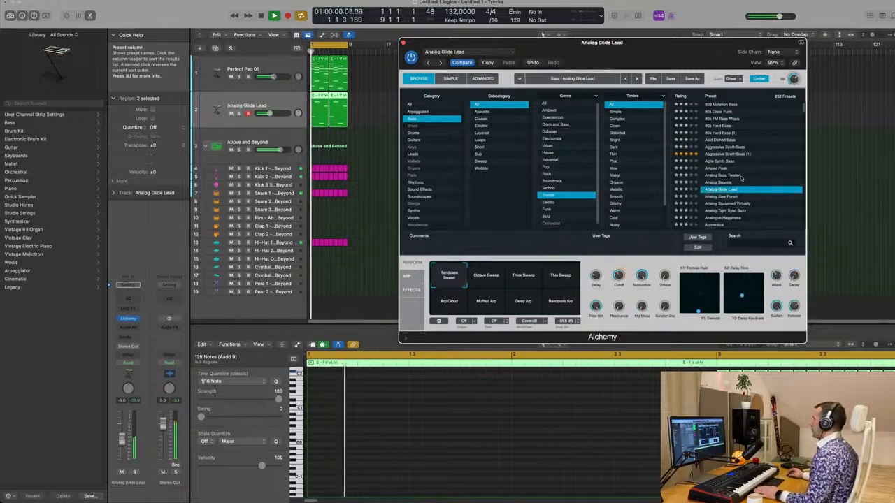
scroll(724, 186, "down", 1)
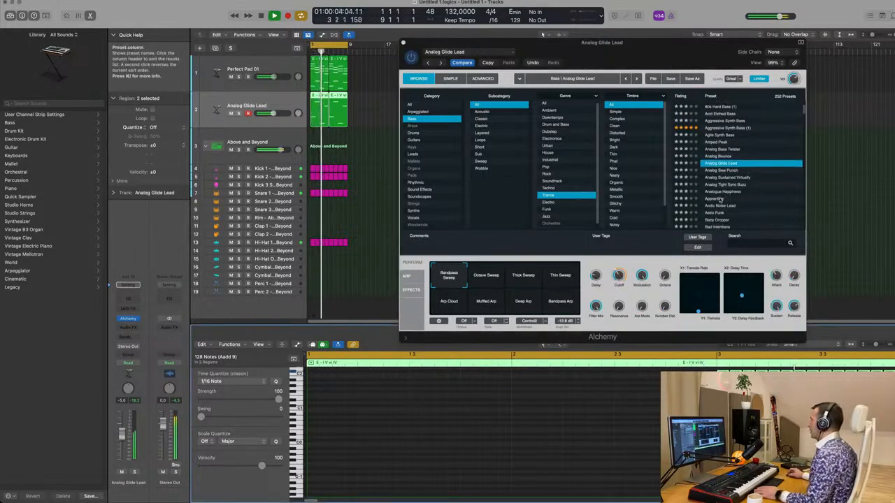
Step: Audition the Apprentice, Bad Intentions, Battle Bass and Blacksmith presets on the bass track
left_click(720, 199)
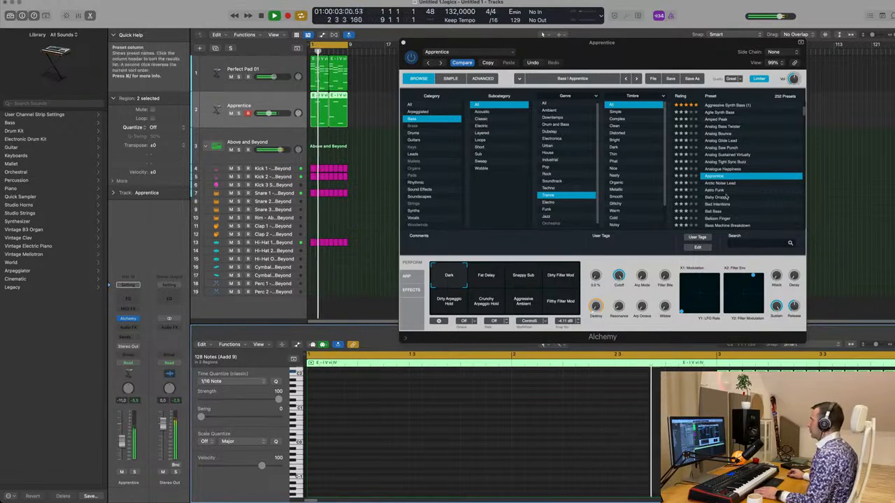
left_click(722, 205)
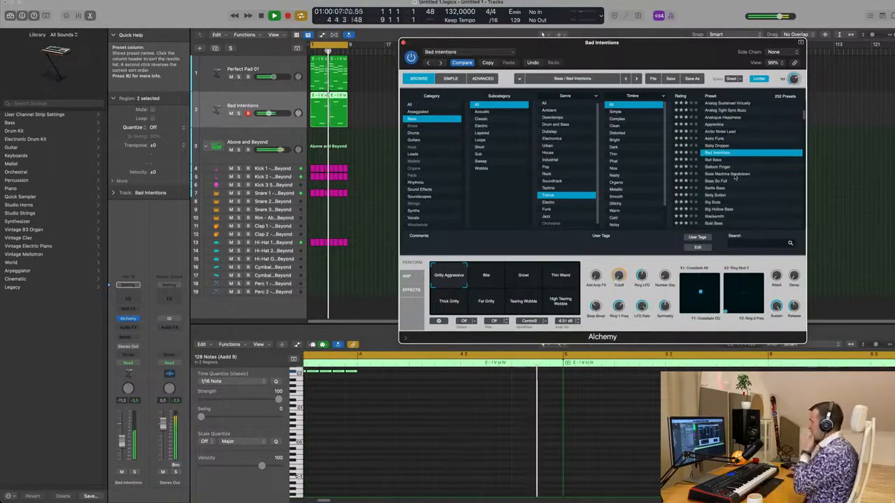
left_click(729, 188)
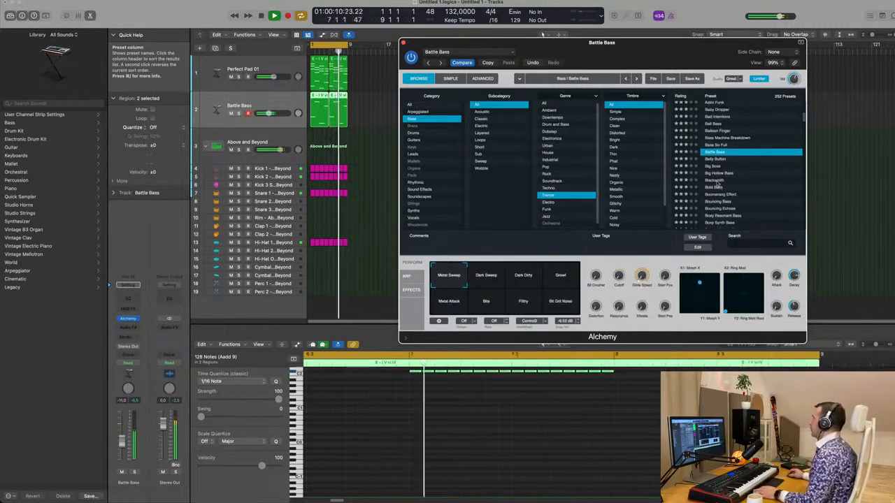
left_click(717, 181)
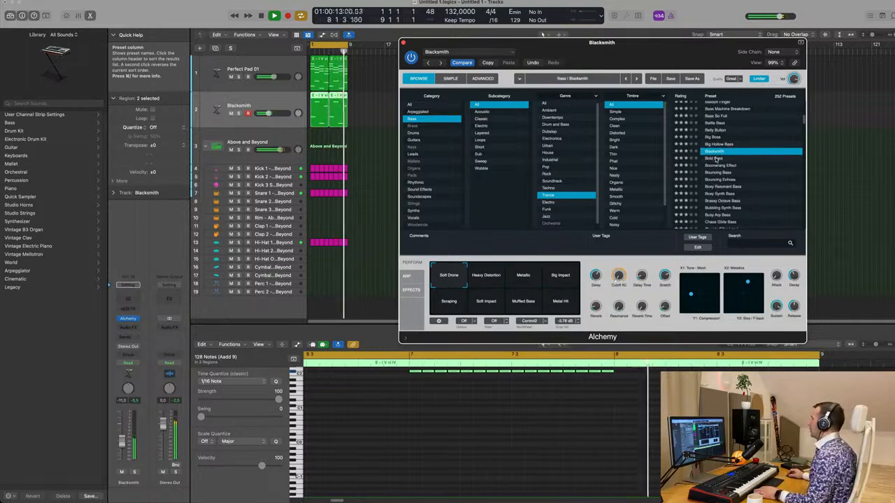
Step: Load the Bold Bass preset on the bass track and set the track's volume to -11.6 dB
left_click(715, 159)
left_click_drag(542, 42, 512, 71)
left_click_drag(599, 83, 595, 81)
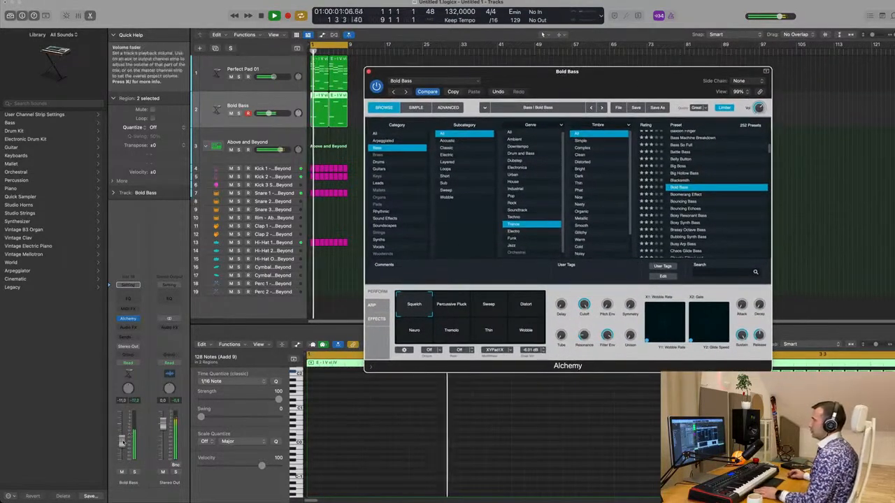
left_click_drag(122, 441, 122, 445)
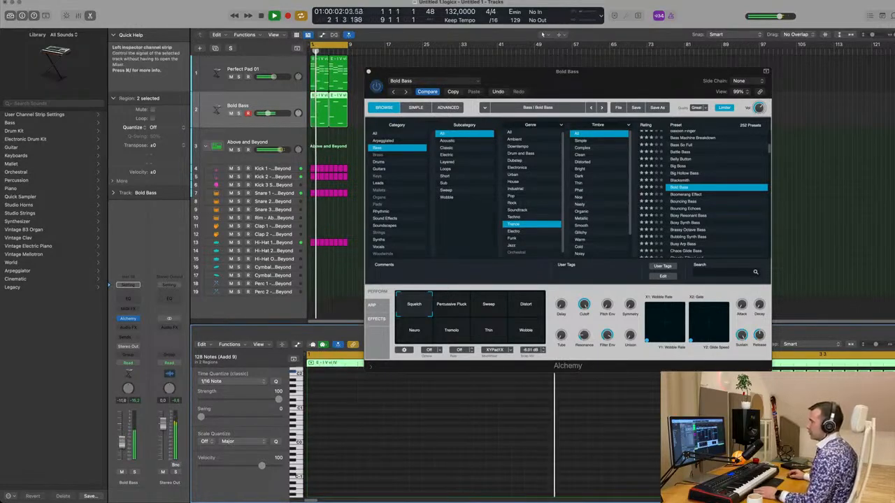
Step: Insert a stereo Compressor on the Bold Bass track and set its side chain source to Inst 2
left_click(132, 328)
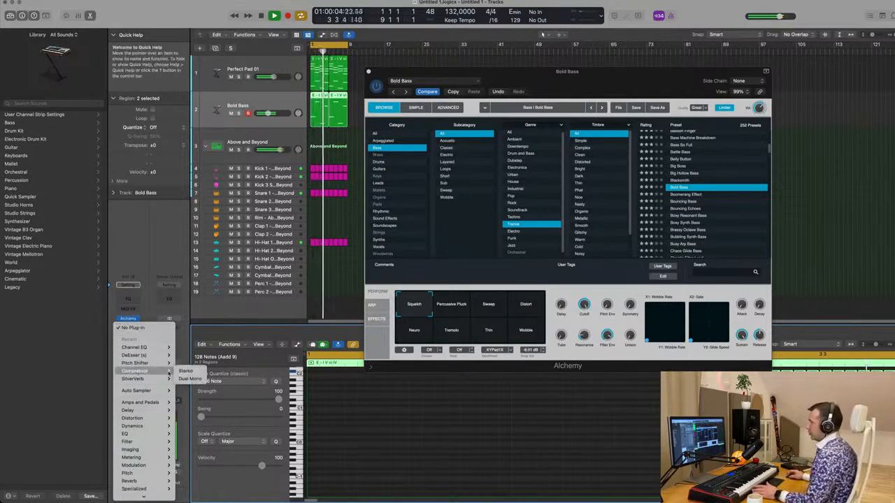
left_click(186, 372)
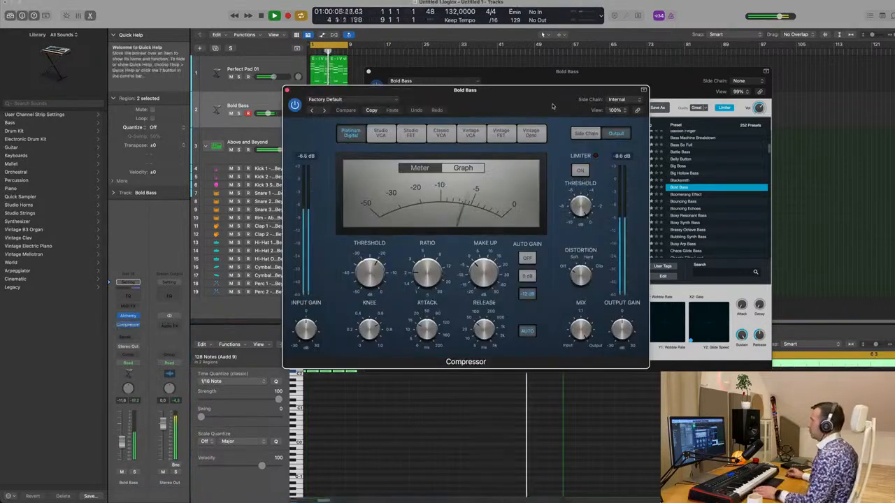
left_click(629, 103)
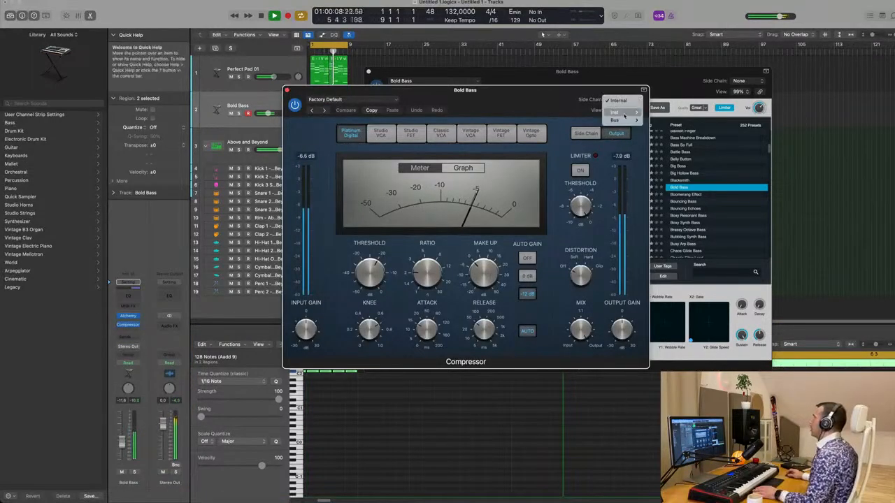
mouse_move(624, 117)
left_click(683, 120)
left_click_drag(545, 102, 639, 128)
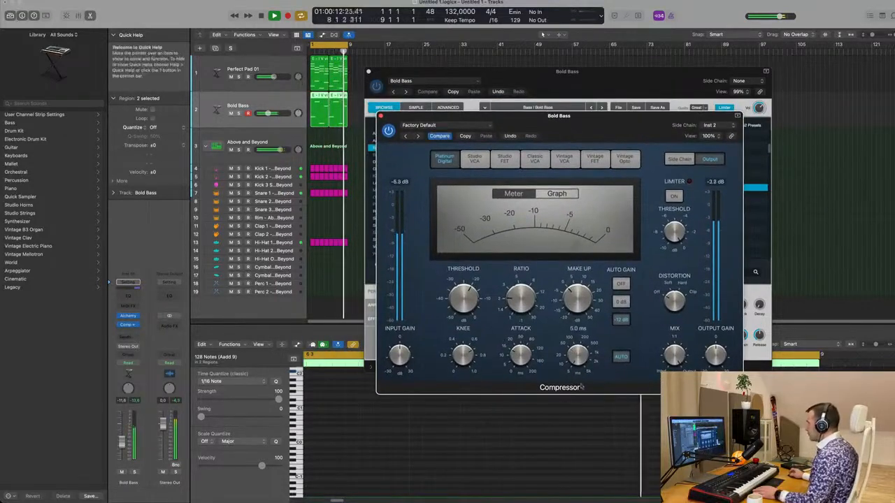
Step: Turn off the compressor's automatic release, set its ratio to 4.1:1 and adjust the threshold by ear
left_click(619, 356)
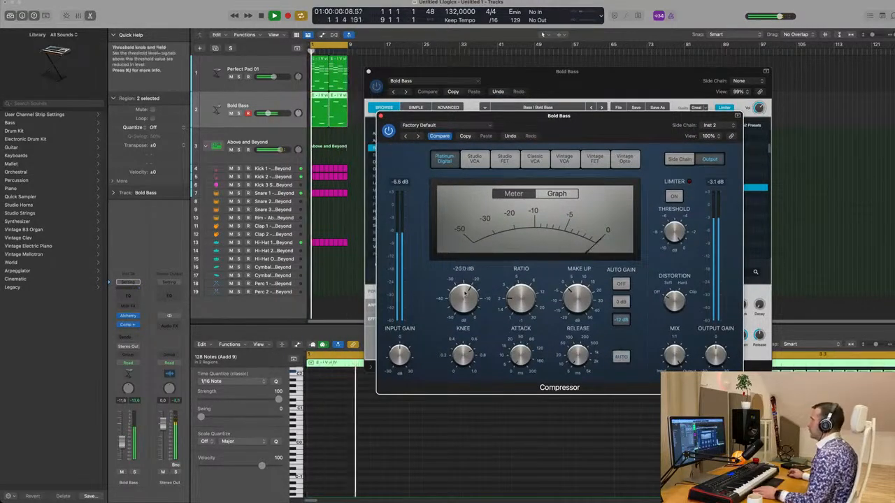
left_click_drag(466, 296, 468, 301)
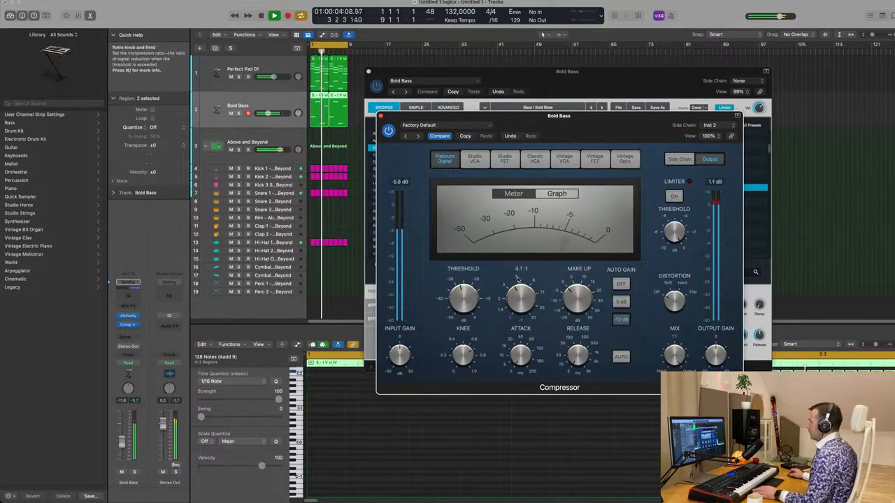
left_click_drag(465, 306, 466, 297)
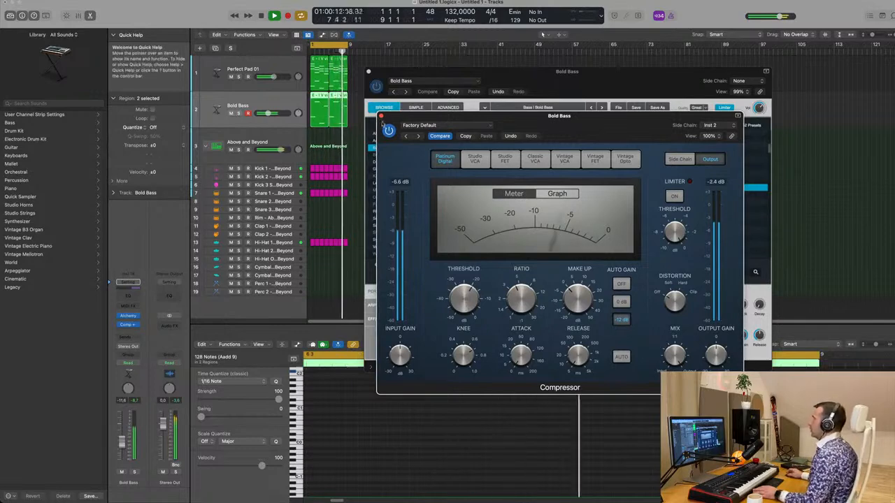
Step: Close the Compressor window and try morphing the Bold Bass sound across Alchemy's transform pad, ending on the Squelch snapshot
left_click(383, 116)
left_click_drag(563, 72, 604, 83)
left_click_drag(456, 311, 566, 312)
left_click_drag(451, 343, 574, 311)
left_click(451, 312)
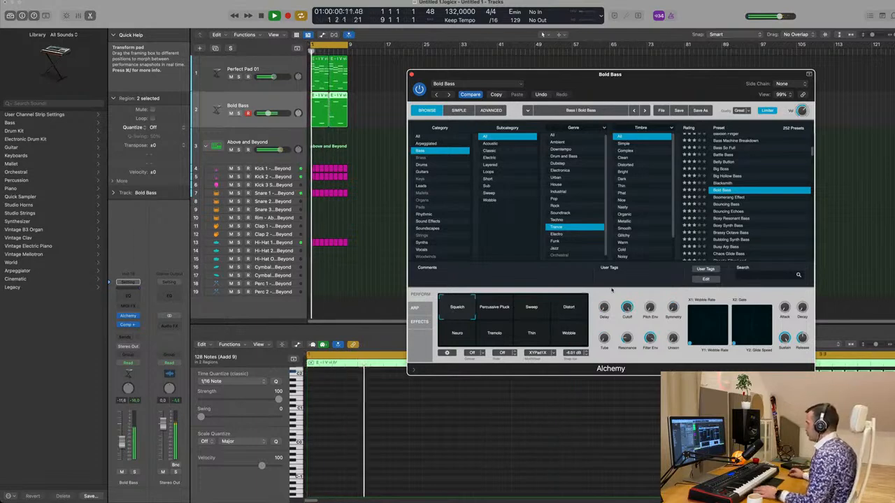
Step: Try different Cutoff, Filter Env, Tube and Unison amounts on the Bold Bass preset by ear
left_click_drag(605, 280, 601, 331)
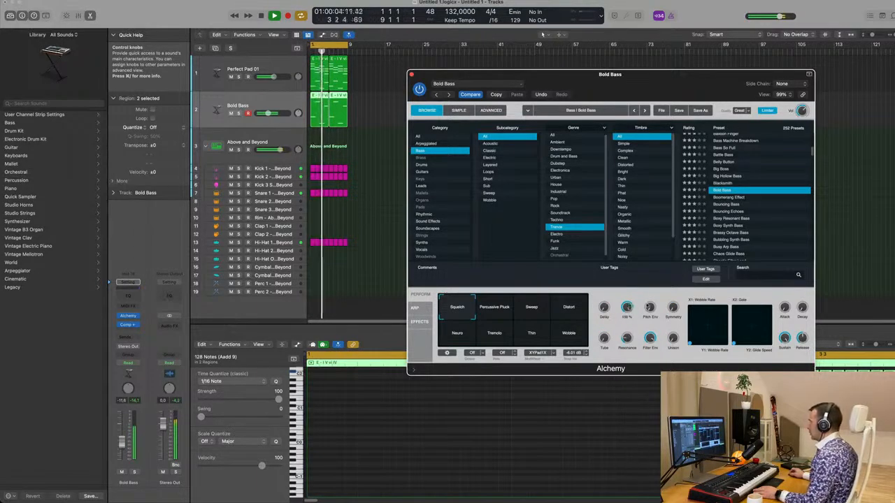
left_click_drag(652, 299, 652, 281)
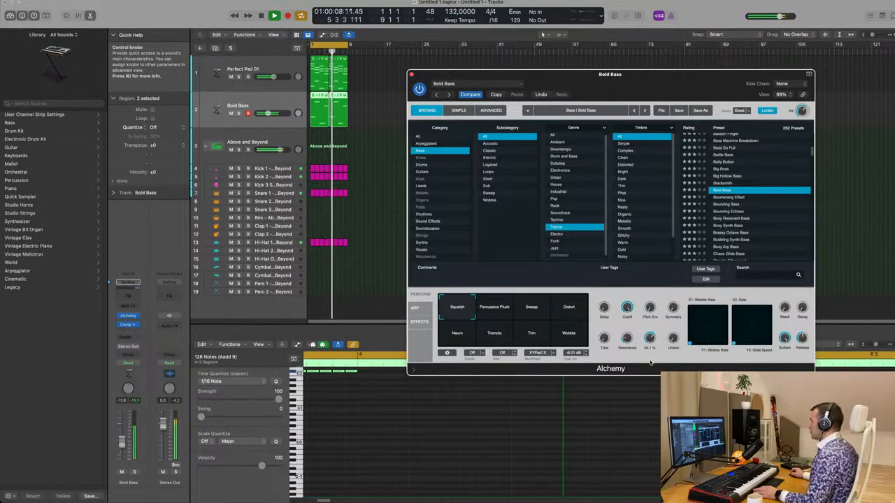
left_click_drag(653, 376, 653, 384)
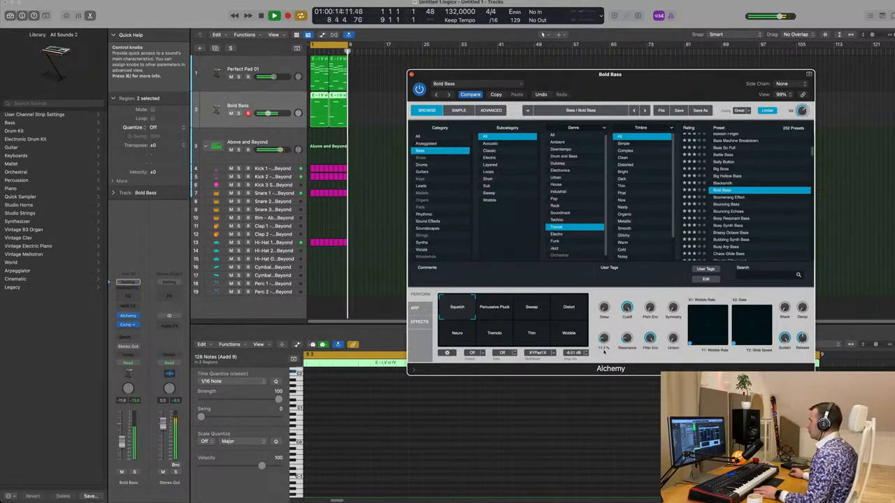
left_click_drag(604, 350, 604, 357)
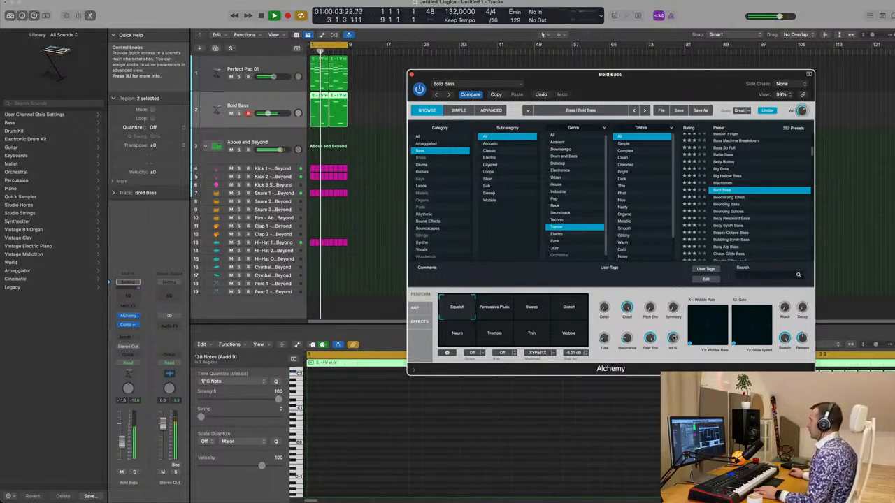
left_click_drag(673, 343, 675, 339)
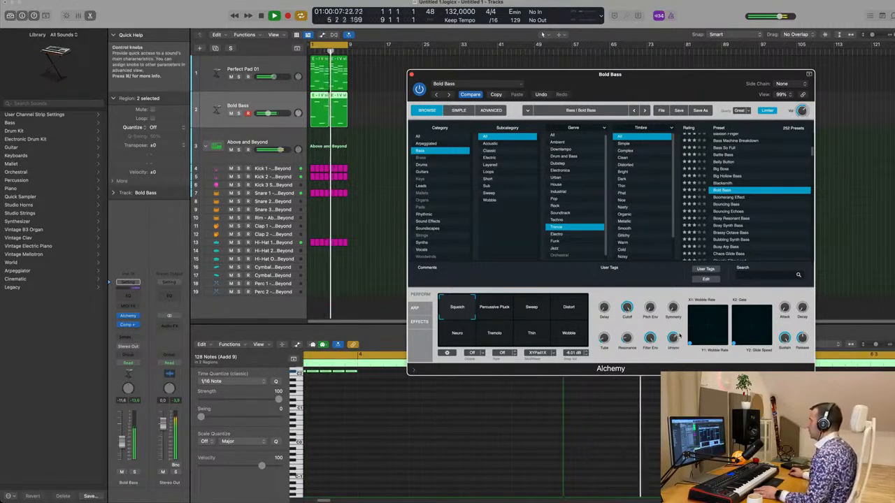
Step: Mute the Perfect Pad 01 track and set the Bold Bass track's volume to -9.2 dB while the loop plays
left_click_drag(663, 77, 616, 109)
key("space")
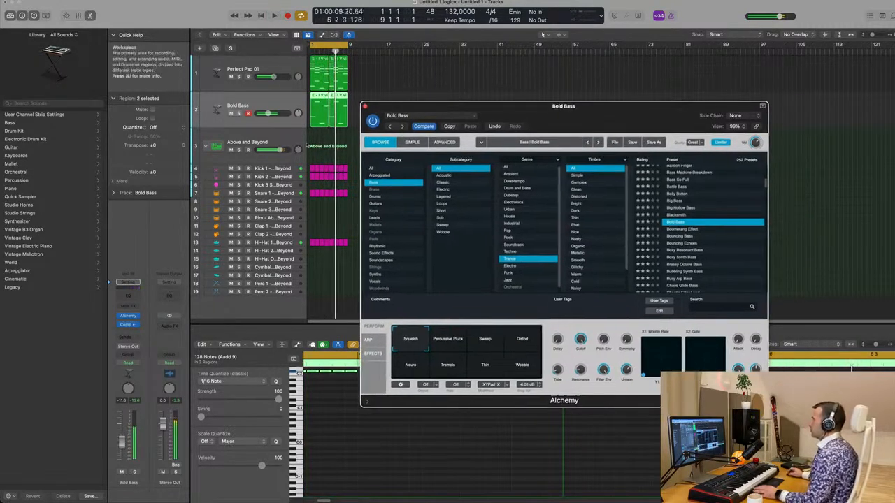
key("space")
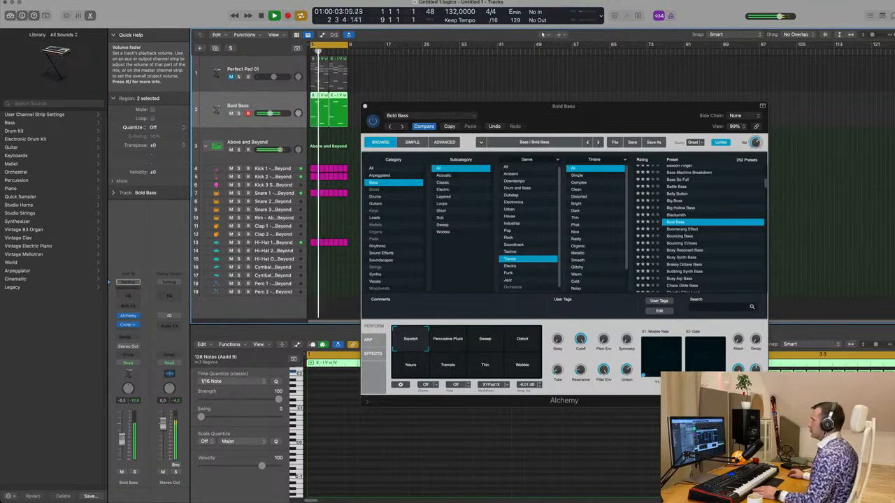
left_click_drag(586, 116, 640, 65)
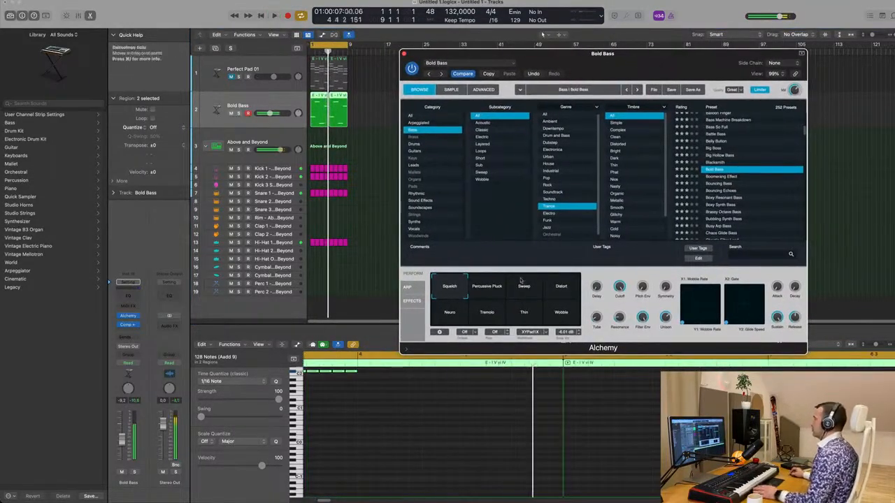
Step: Load the Brassy Octave Bass preset on the bass track and audition several of its transform pad snapshots, including High Squeaker
scroll(734, 196, "down", 3)
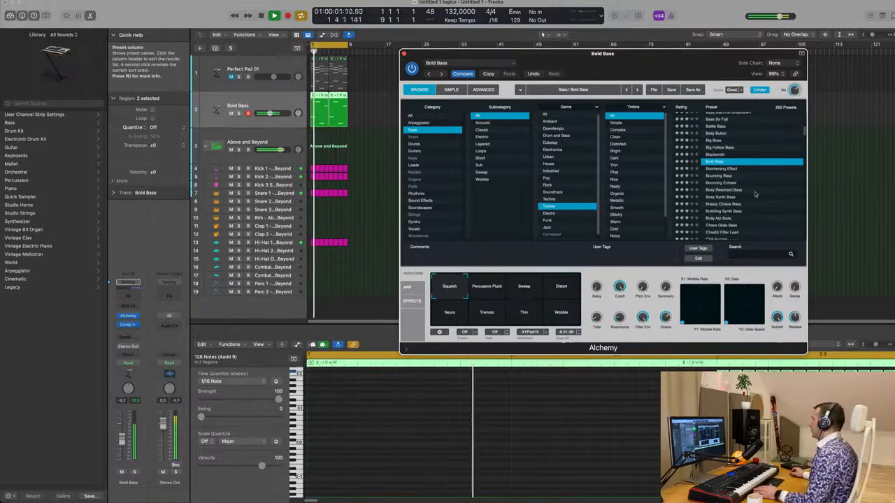
left_click(723, 190)
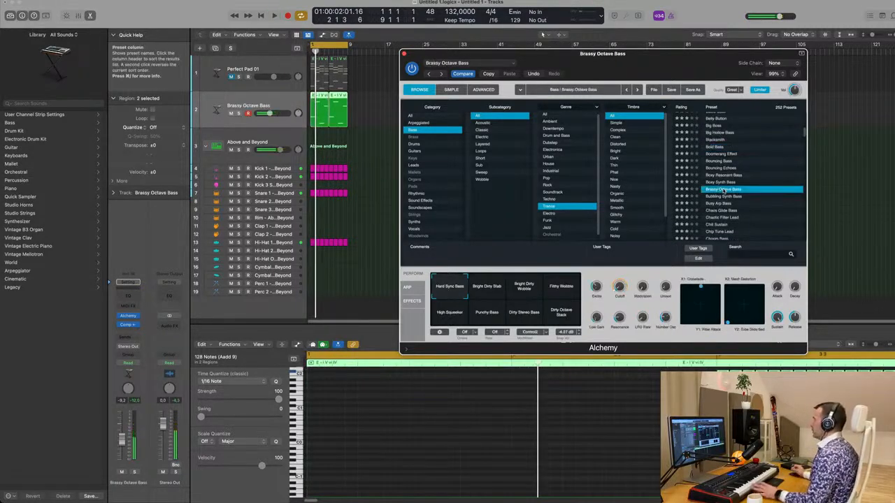
left_click(487, 292)
key("space")
left_click(530, 291)
left_click(559, 292)
left_click(553, 313)
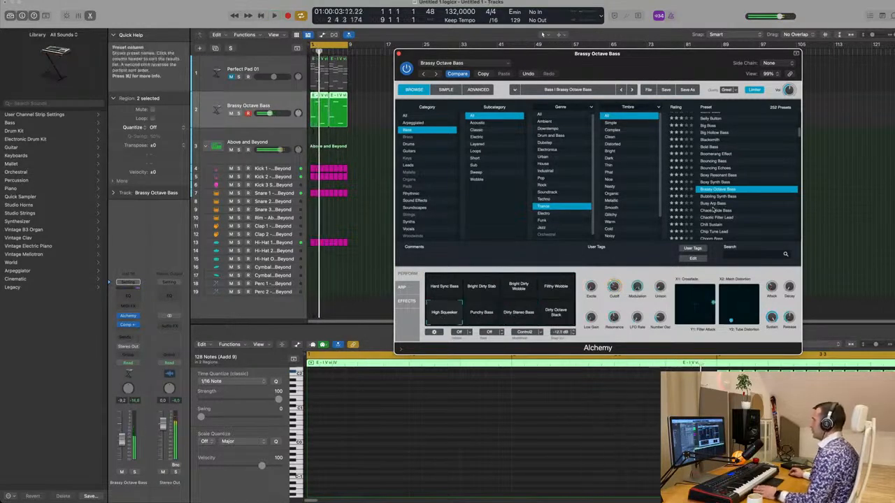
Step: Load the Busy Arp Bass preset on the bass track and set the track's volume to -12.4 dB
left_click(713, 204)
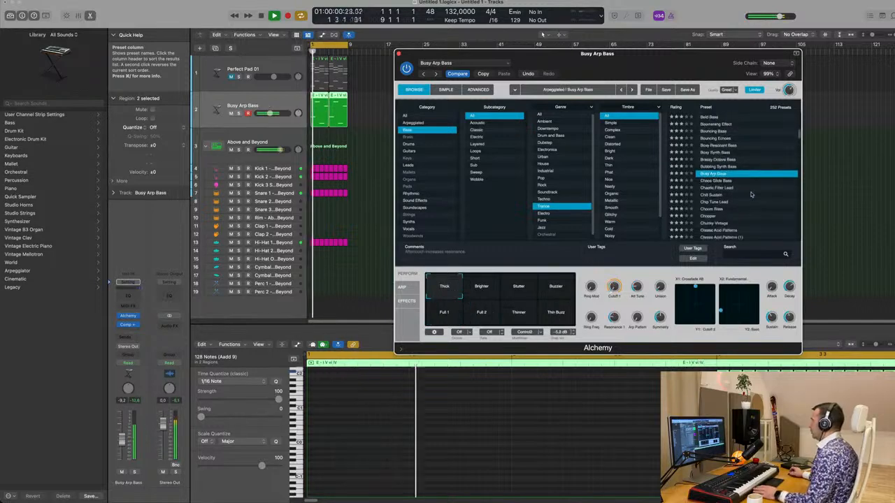
left_click_drag(651, 75, 639, 76)
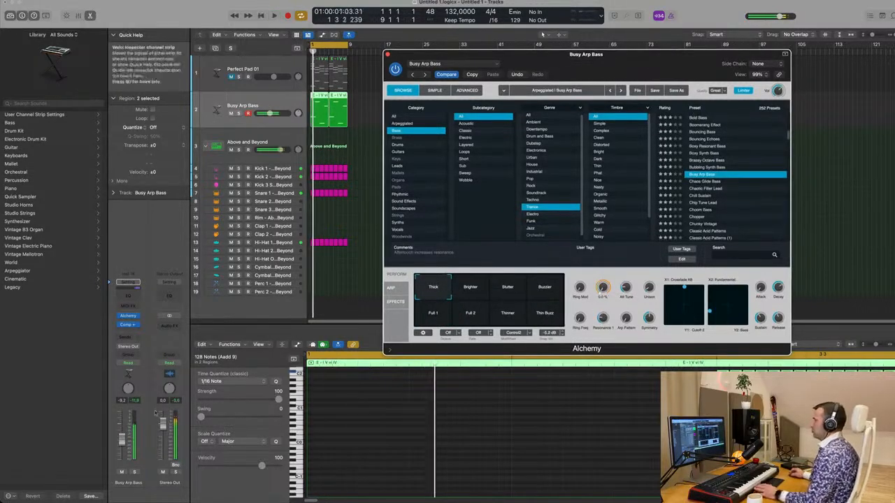
left_click(121, 440)
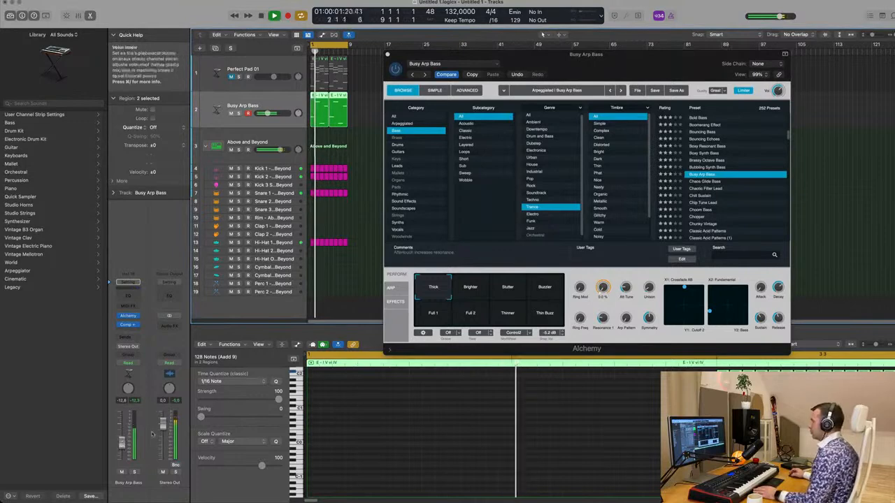
Step: Try Busy Arp Bass's Cutoff 1 and Alt Tune controls and its Brighter, Stutter, Buzzer, Thin Buzz and Full 1 snapshots, returning to Thick
left_click_drag(603, 287, 622, 334)
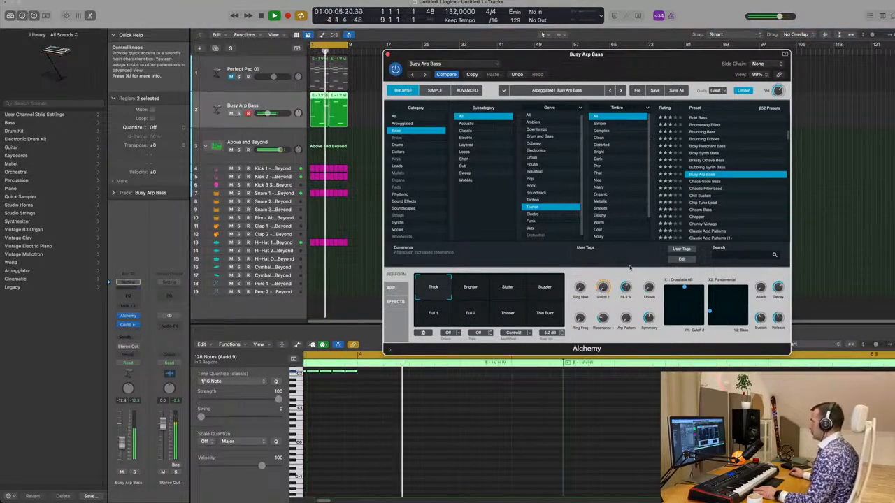
left_click_drag(624, 288, 621, 267)
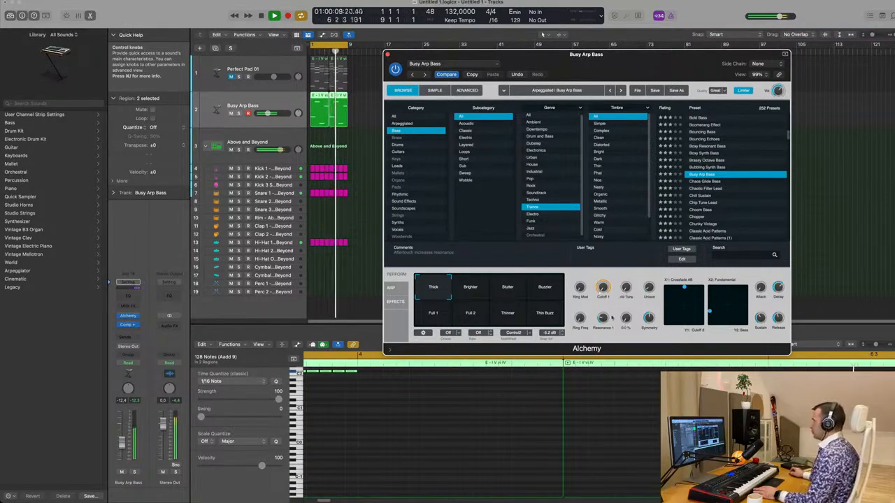
left_click(470, 290)
left_click(508, 290)
left_click(540, 290)
left_click(543, 314)
left_click(426, 320)
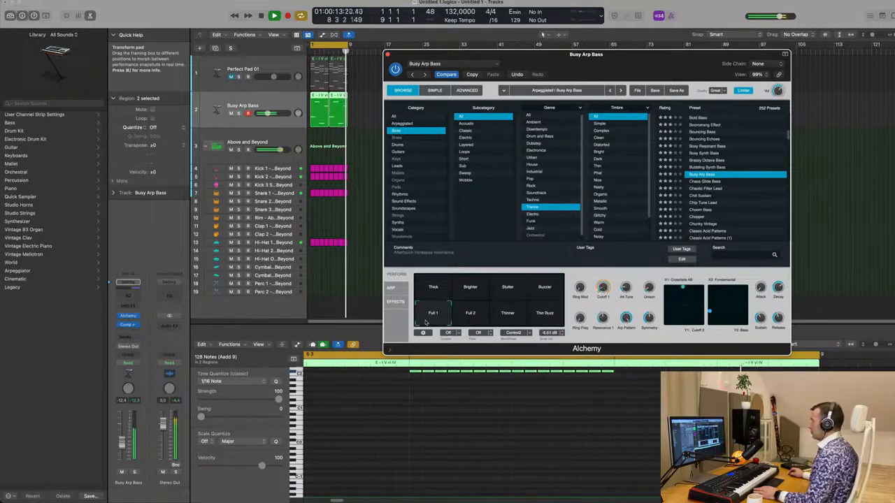
left_click(434, 292)
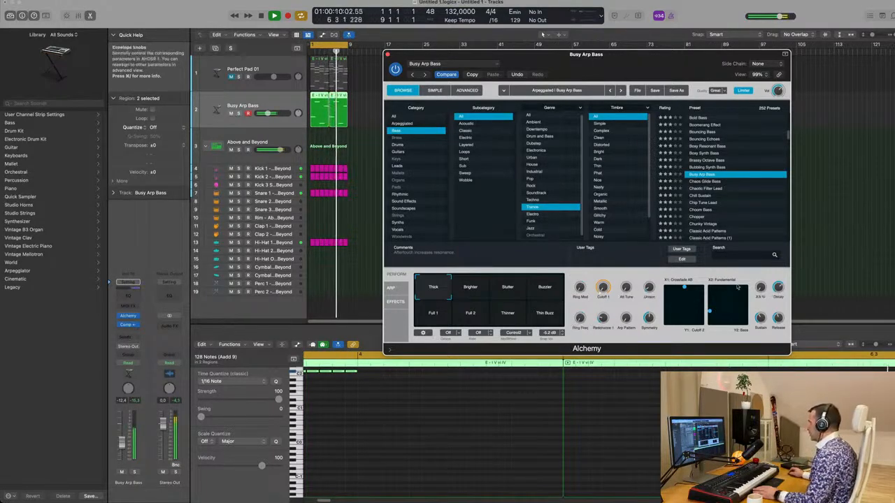
Step: Shape the Busy Arp Bass sound with both XY pads, Cutoff 2 at its minimum, and fine-tune Unison and Ring Mod by ear
left_click_drag(685, 287, 665, 288)
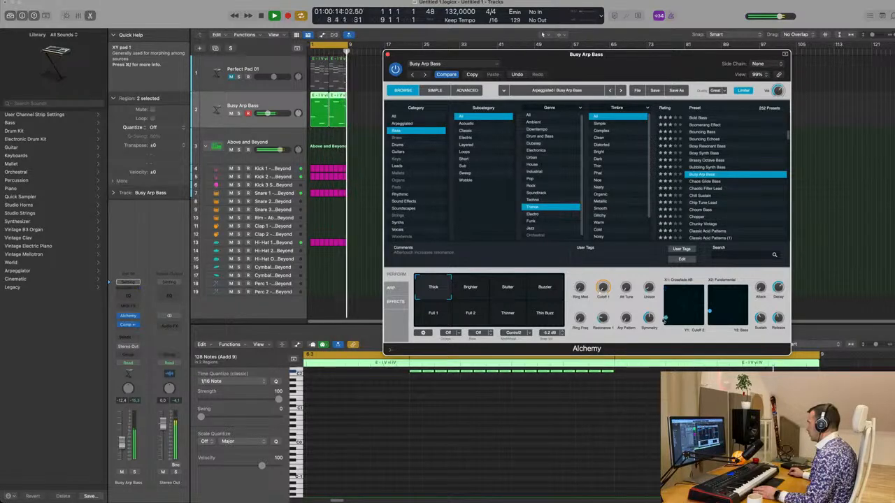
left_click_drag(665, 319, 673, 285)
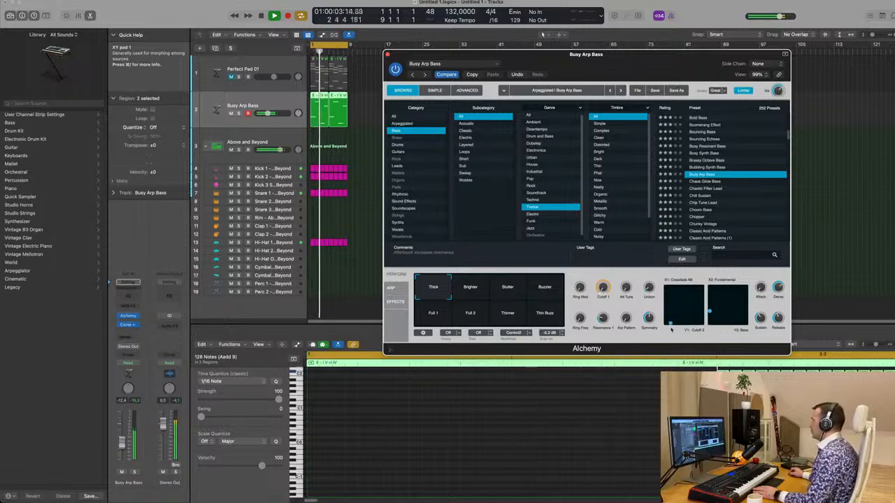
left_click_drag(678, 329, 681, 331)
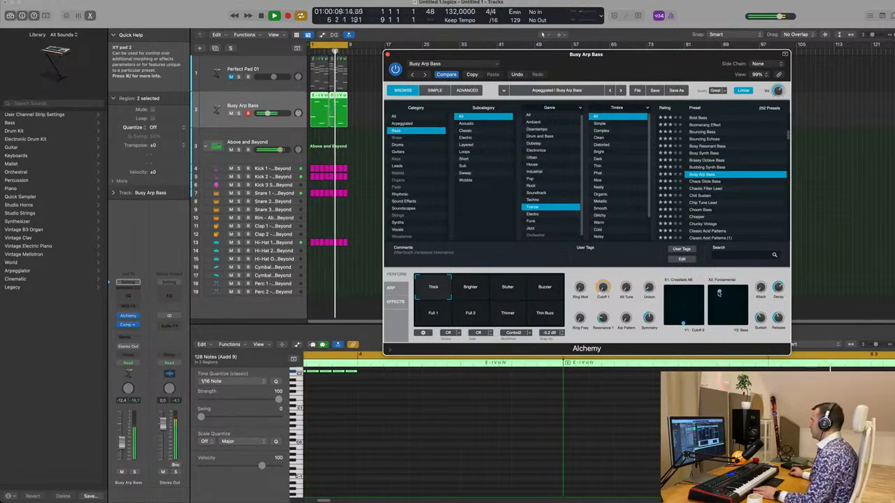
left_click_drag(736, 285, 716, 326)
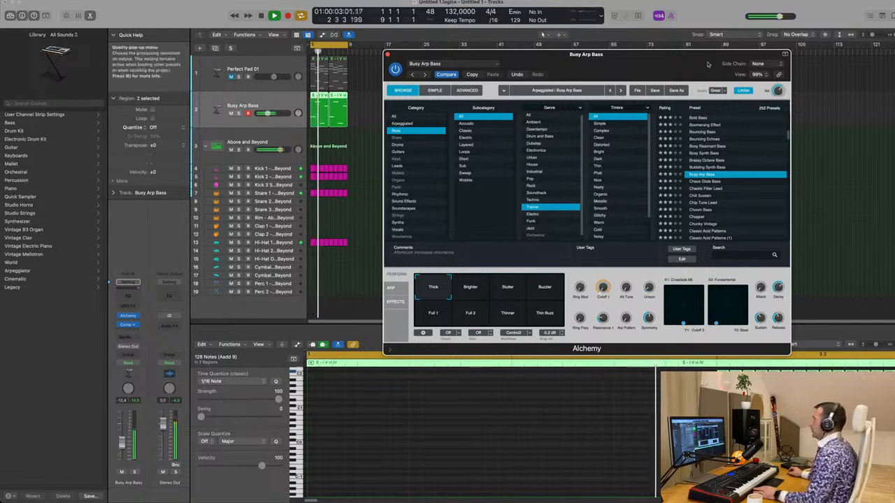
left_click_drag(724, 278, 743, 269)
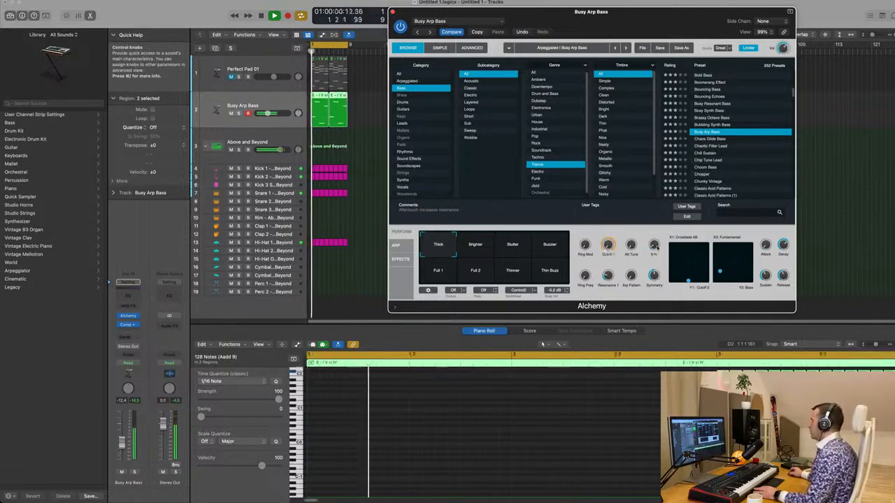
left_click_drag(655, 262, 655, 252)
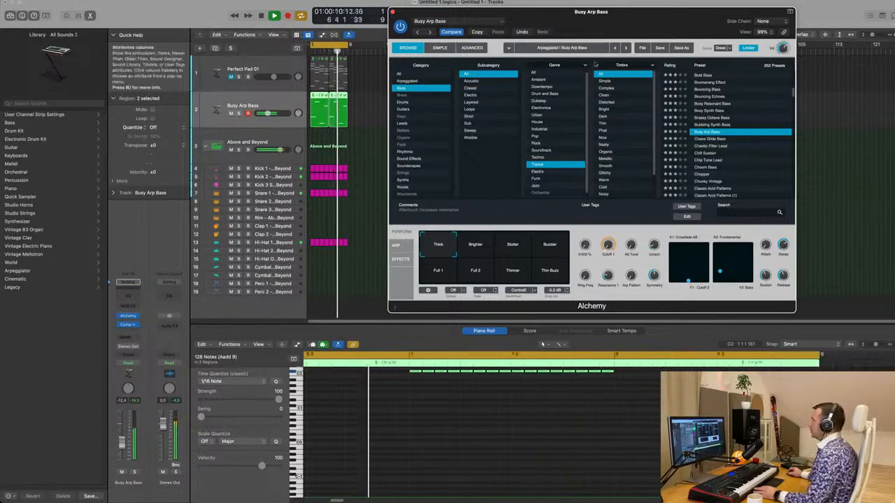
left_click_drag(552, 11, 531, 102)
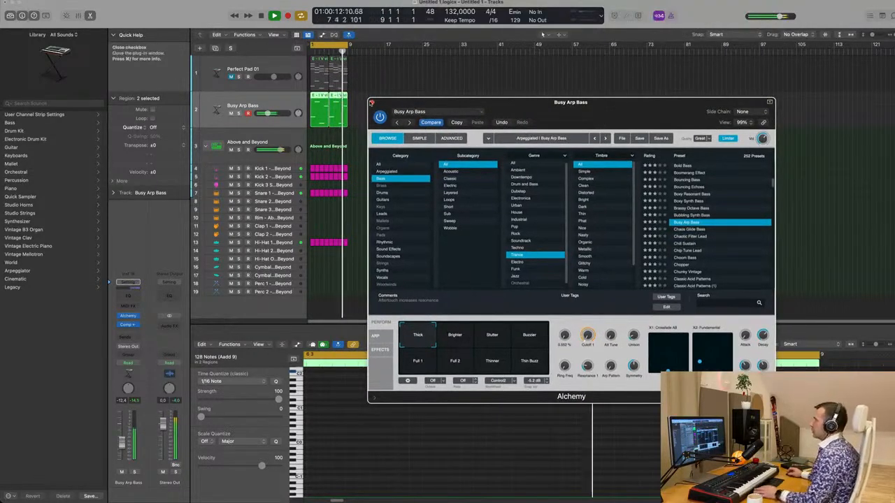
Step: Close Alchemy, set the Busy Arp Bass track's volume to -13.2 dB and play the loop from the start
left_click(371, 102)
key("Return")
key("space")
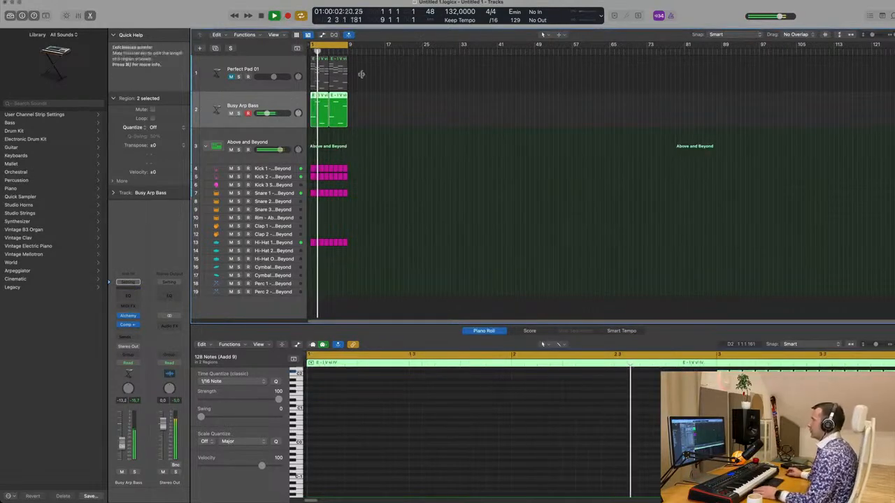
left_click(434, 157)
left_click(274, 103)
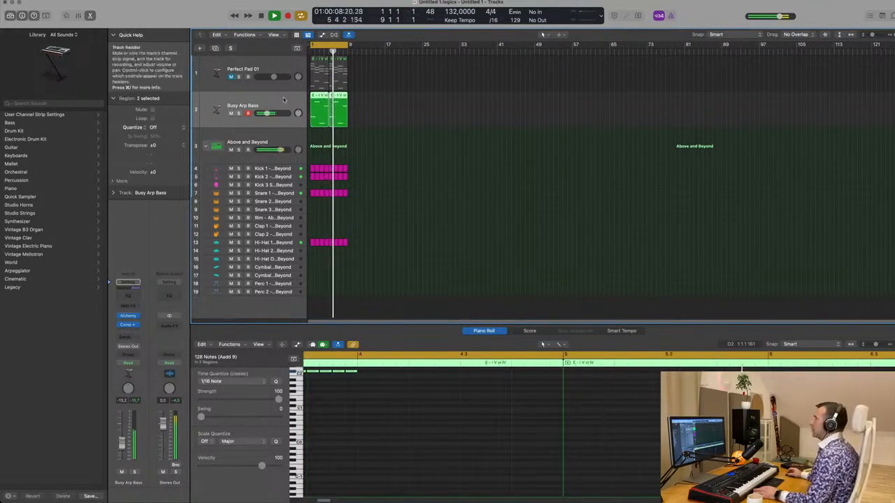
Step: Duplicate the Perfect Pad 01 track and copy its first four-bar chord region onto the new track
left_click(259, 72)
key("Return")
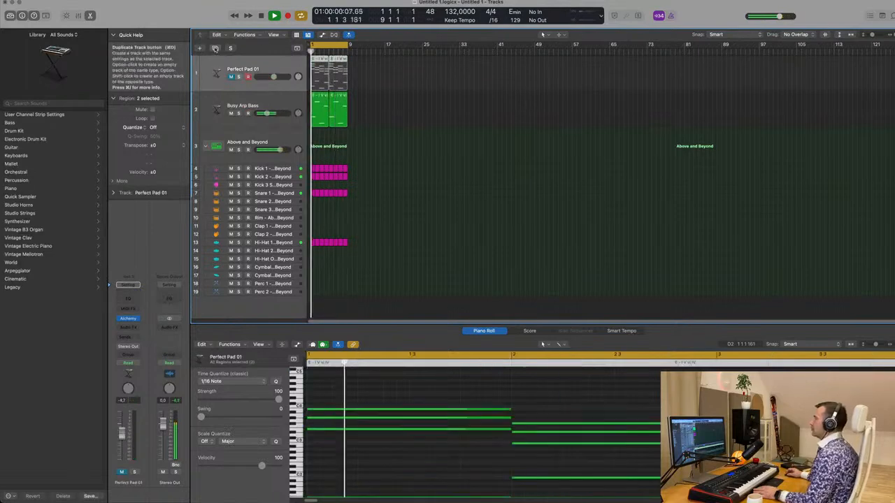
left_click(215, 49)
left_click_drag(316, 82, 318, 106)
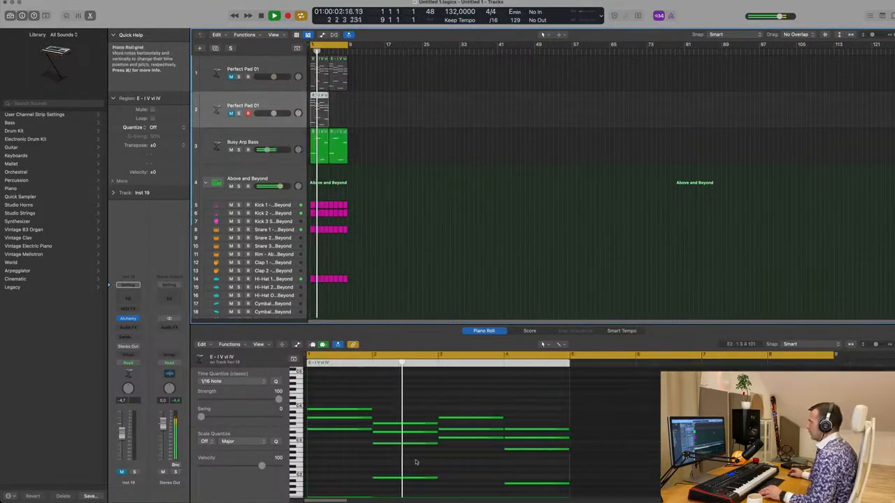
Step: Delete the four low bass notes from the copied chord region, keeping only the upper three-note chords
left_click_drag(332, 410, 549, 472)
key("Delete")
scroll(415, 443, "up", 5)
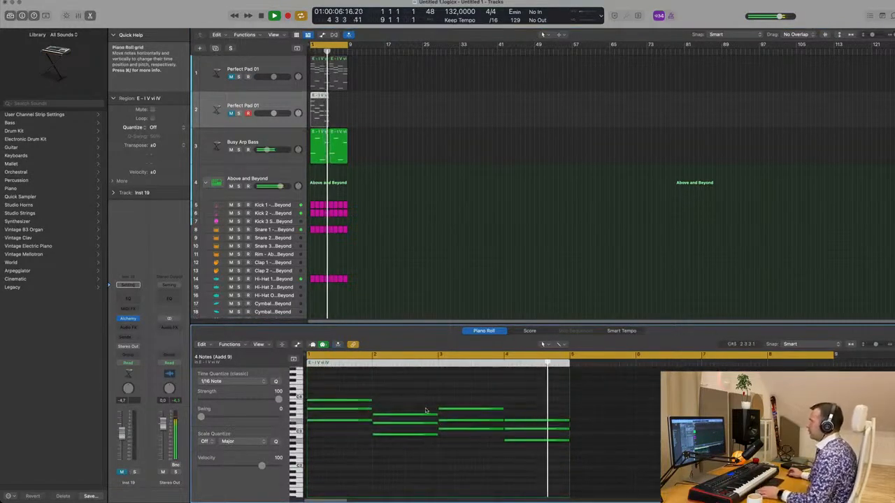
scroll(428, 426, "down", 3)
scroll(426, 446, "up", 4)
Step: Unmute the duplicated Perfect Pad 01 track and play it together with the bass and drums
key("space")
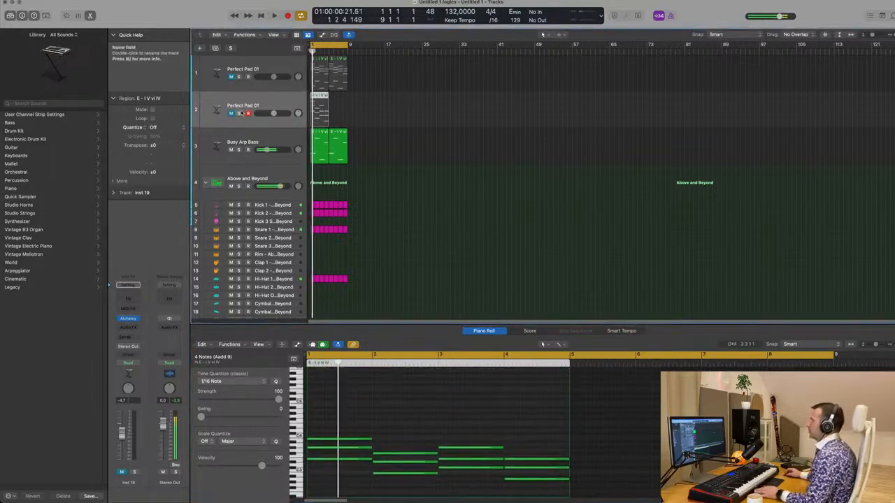
left_click(243, 112)
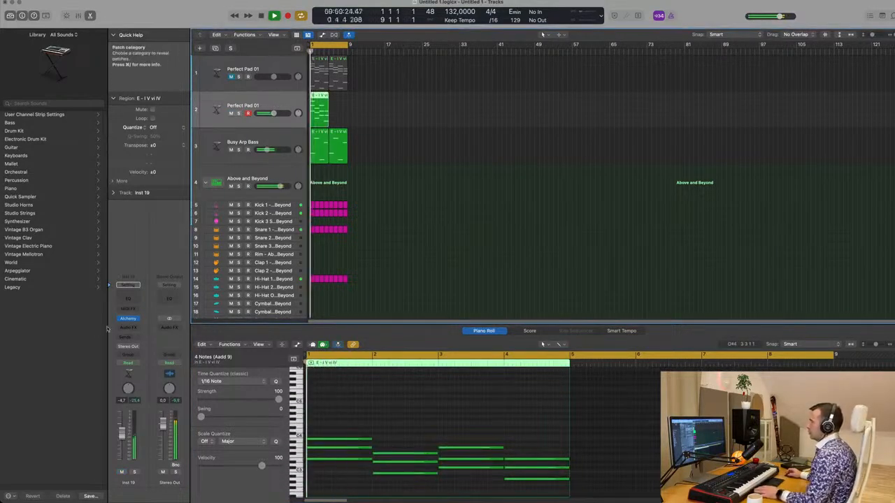
key("space")
Step: Open Alchemy on the duplicated Perfect Pad 01 track, search the Pads presets for 19, load Sunrise 1984 and play the loop
left_click(128, 318)
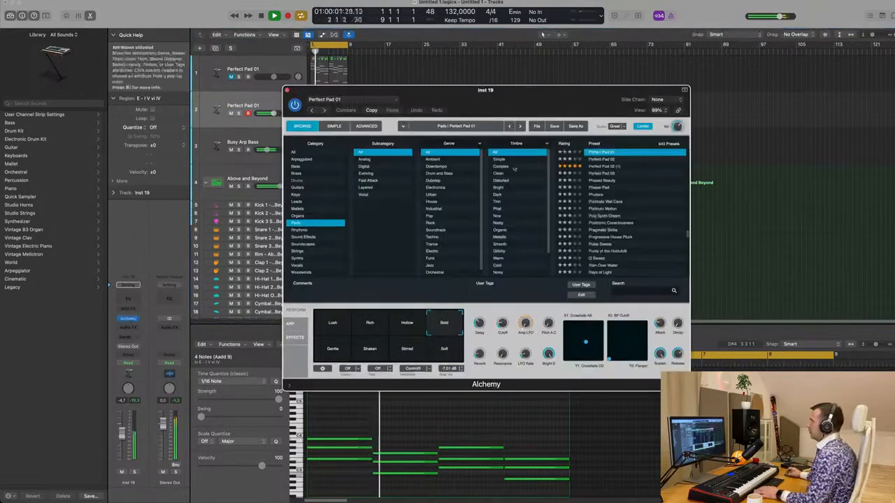
left_click_drag(483, 89, 460, 76)
key("space")
scroll(610, 208, "down", 5)
scroll(610, 208, "down", 5)
type("19")
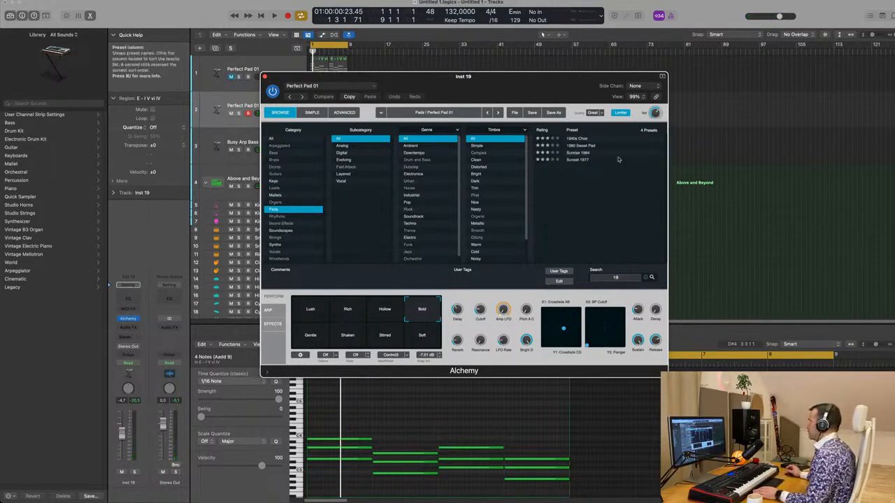
left_click(572, 153)
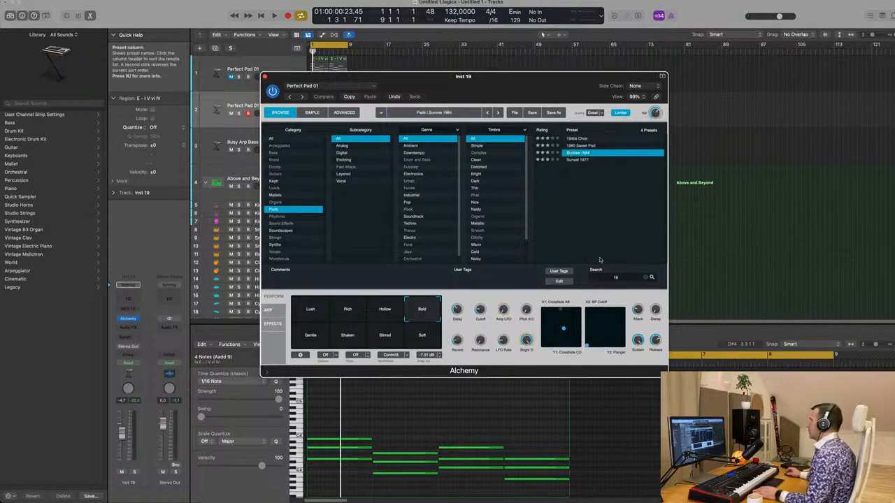
key("space")
left_click_drag(497, 84, 647, 70)
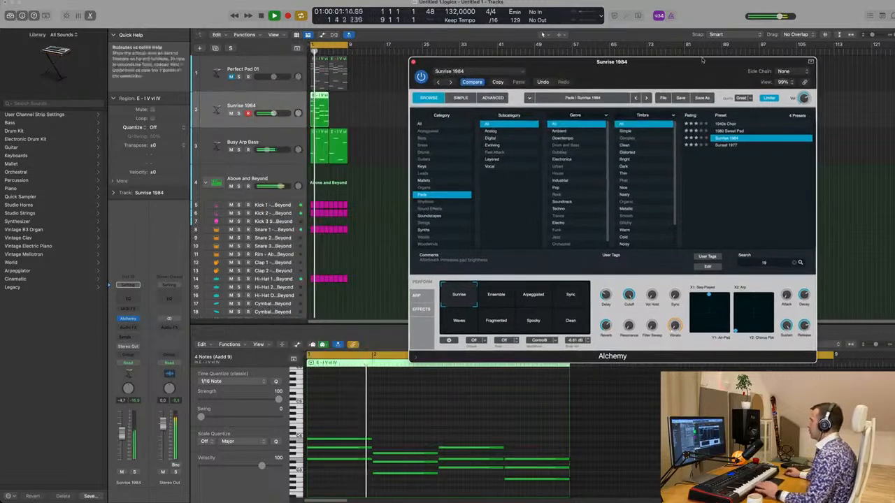
Step: Choose Sunrise 1984's Arpeggiated performance variation and adjust its cutoff and second XY pad during playback
left_click(531, 296)
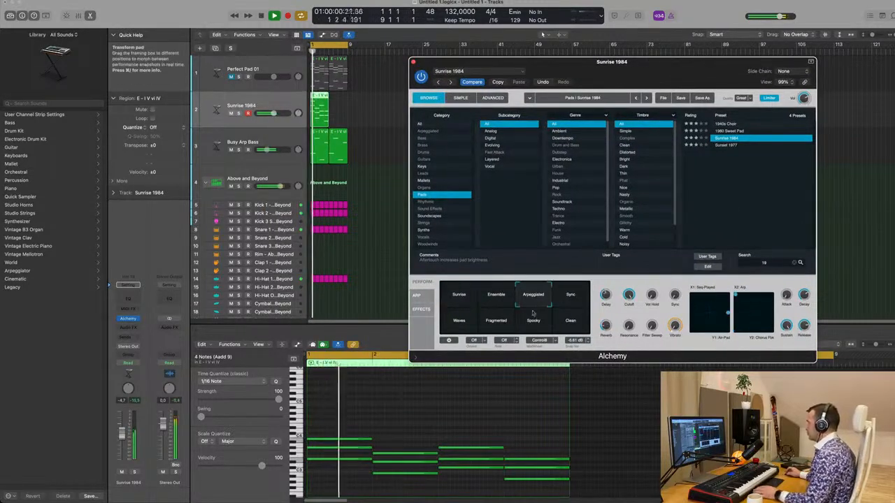
left_click_drag(633, 112, 608, 111)
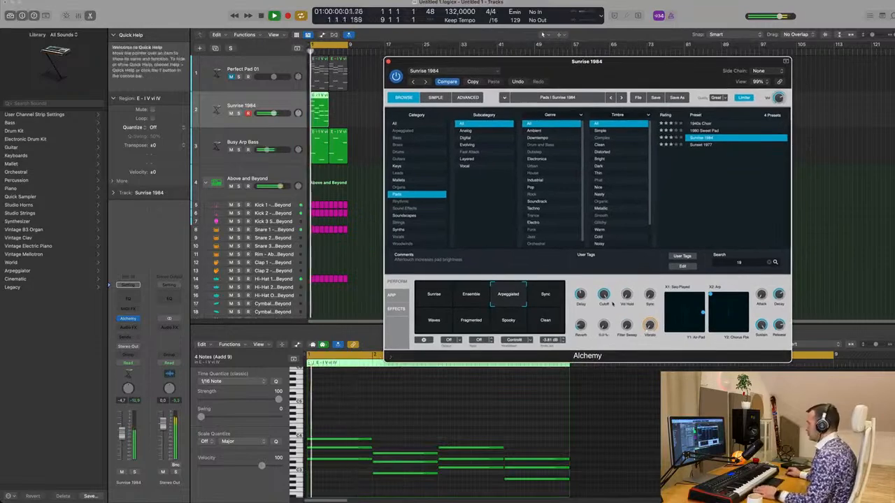
left_click_drag(605, 294, 609, 289)
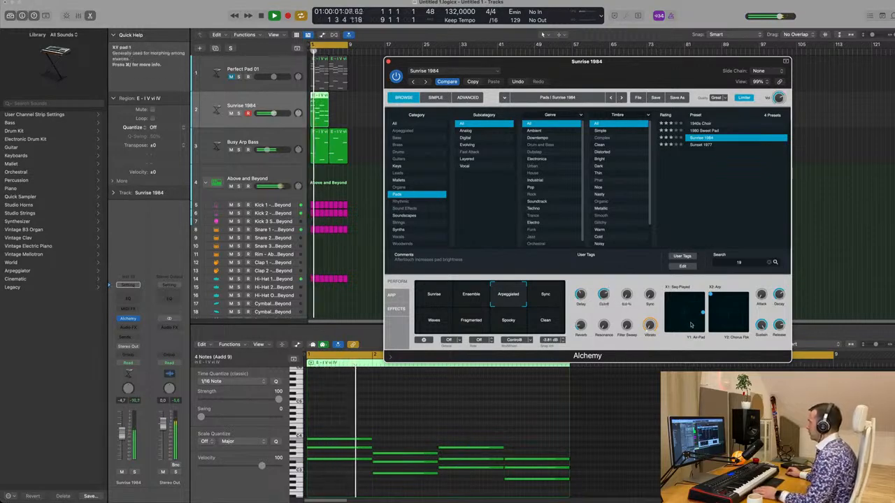
mouse_move(739, 302)
left_mouse_down()
mouse_move(744, 338)
mouse_move(732, 314)
mouse_move(714, 318)
mouse_move(715, 306)
mouse_move(732, 303)
left_mouse_up()
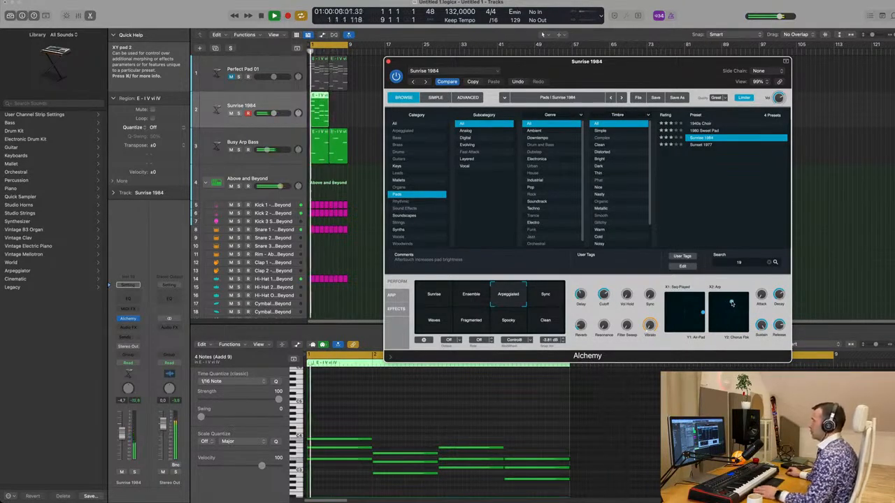
left_click(312, 110)
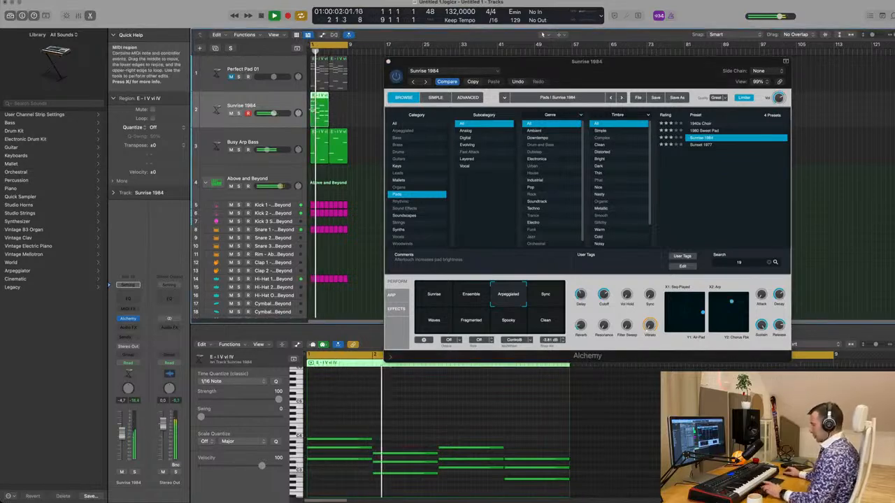
left_click_drag(638, 61, 607, 1)
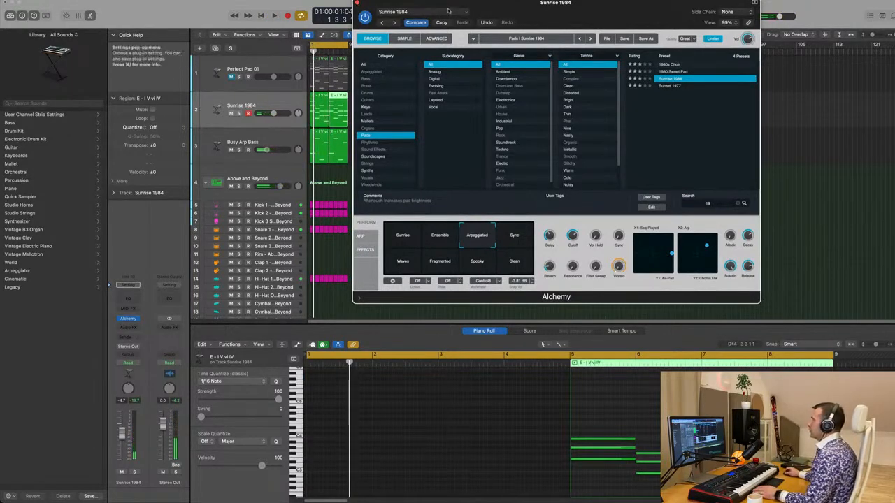
left_click_drag(419, 3, 728, 33)
key("space")
left_click_drag(398, 112, 339, 109)
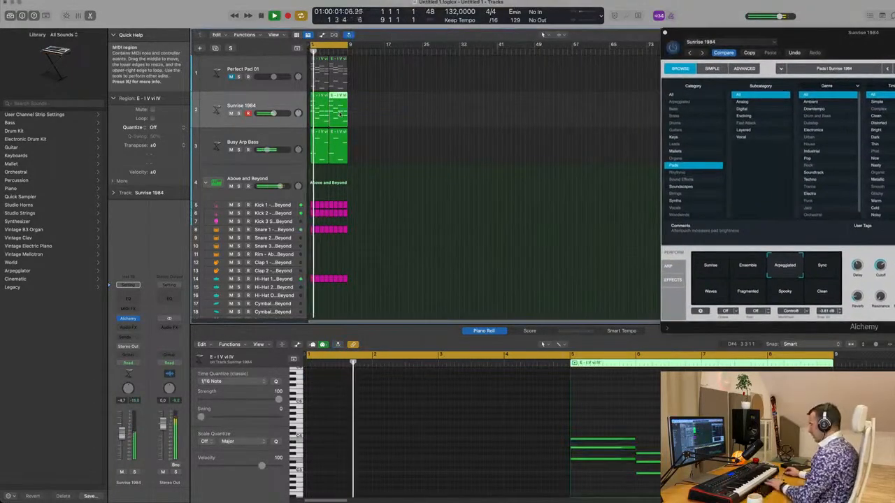
key("Delete")
Step: Shorten bar 1's three chord notes in the Sunrise 1984 region to eighth notes and stagger them one after another from high to low
left_click(321, 110)
key("space")
scroll(405, 425, "down", 5)
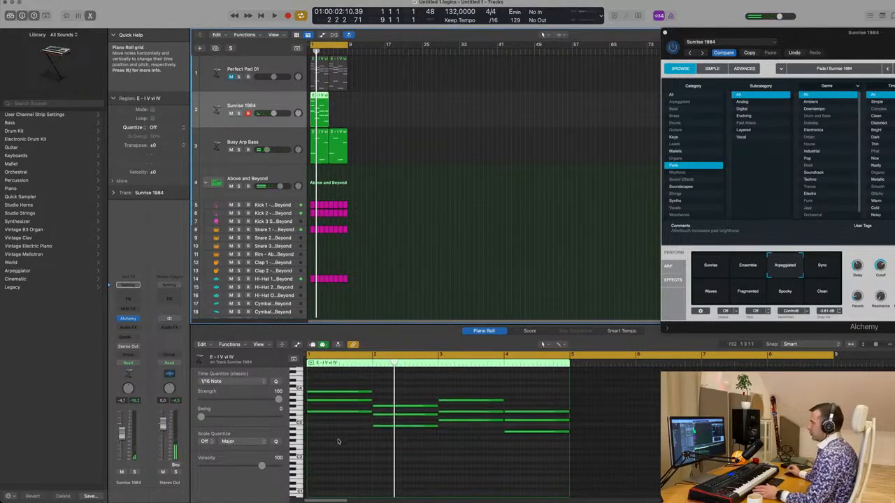
left_click_drag(335, 438, 337, 411)
key("super+Right")
key("super+Right")
scroll(323, 408, "left", 3)
scroll(324, 408, "right", 1)
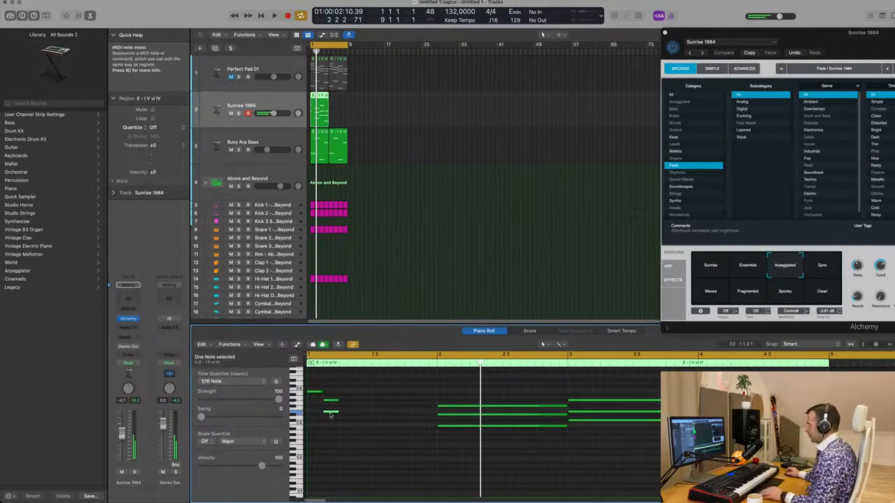
left_click_drag(331, 415, 346, 416)
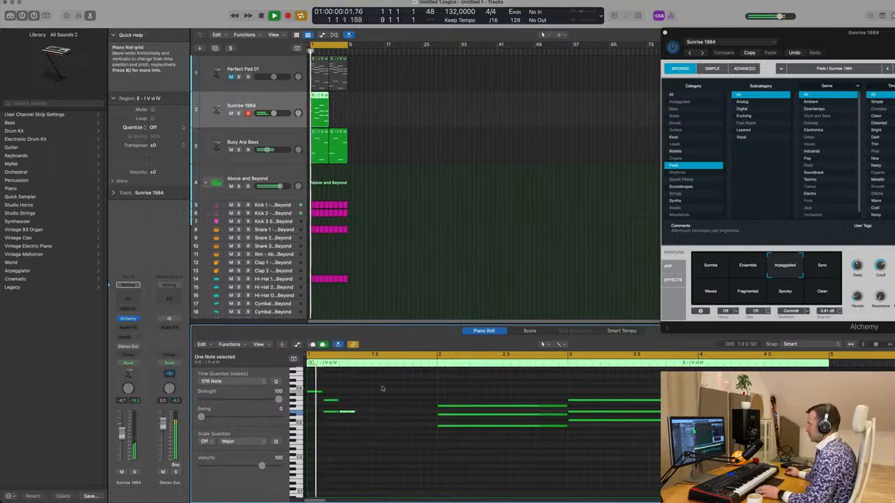
Step: Complete bar 1's descending pattern with a fourth note at the top pitch, repeat the four notes in the bar's second half and play it
left_click(330, 420)
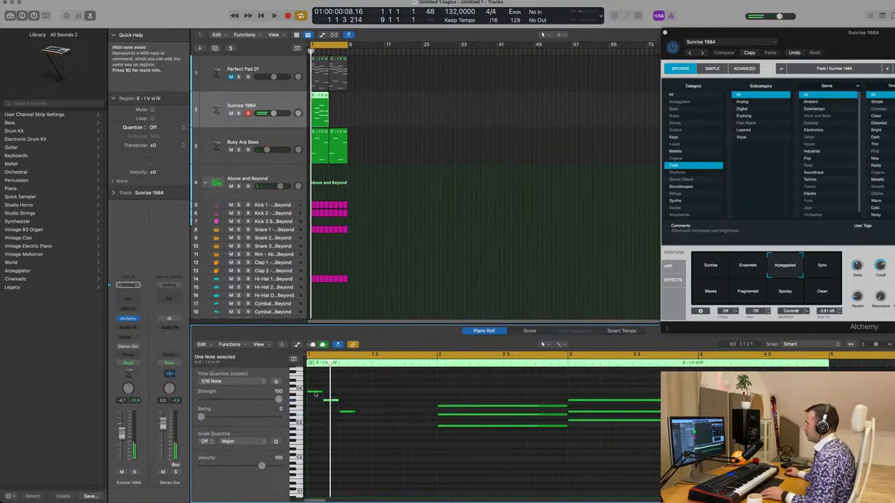
left_click_drag(316, 396, 308, 437)
key("super+Left")
key("super+Left")
left_click_drag(314, 395, 363, 399)
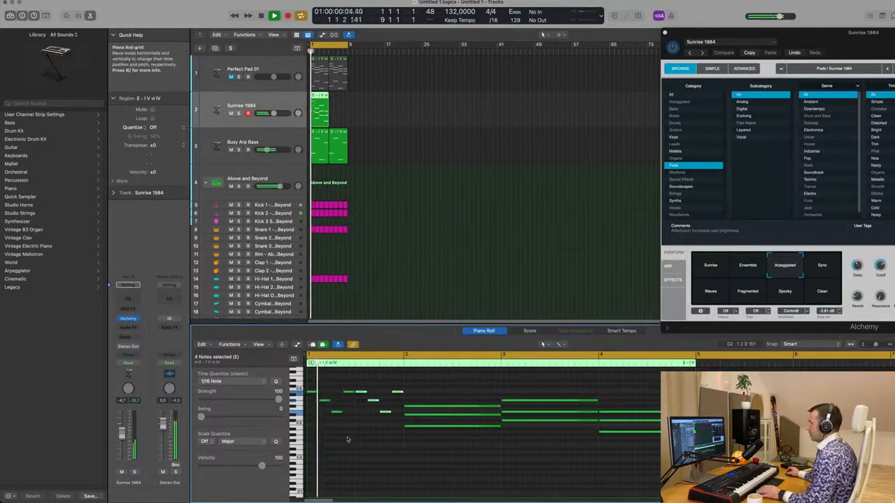
key("super+Left")
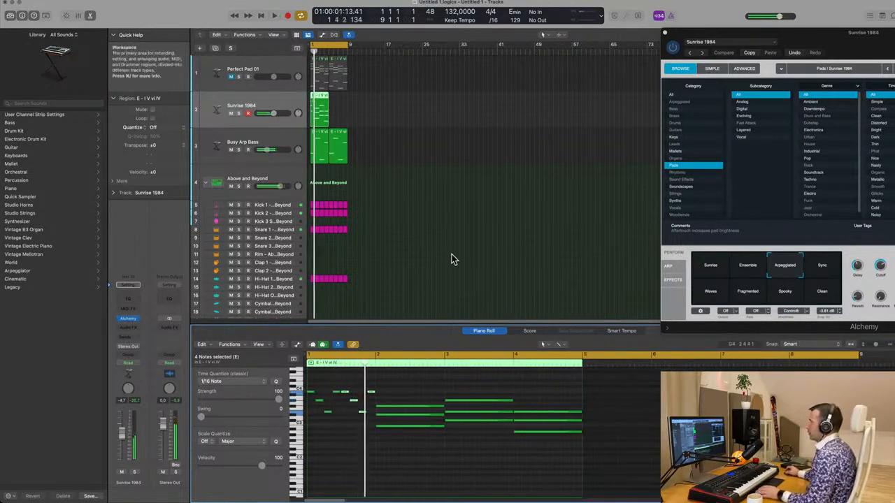
Step: Turn bar 2's chord into a high-middle-low-middle pattern of eighth notes and repeat it to fill the bar
left_click_drag(404, 387, 386, 412)
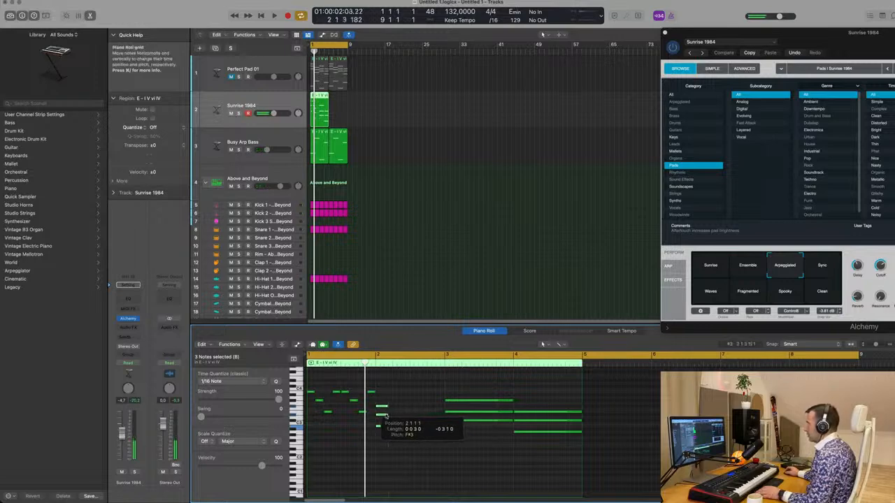
left_click(396, 421)
left_click_drag(381, 442, 431, 418)
left_click(401, 428)
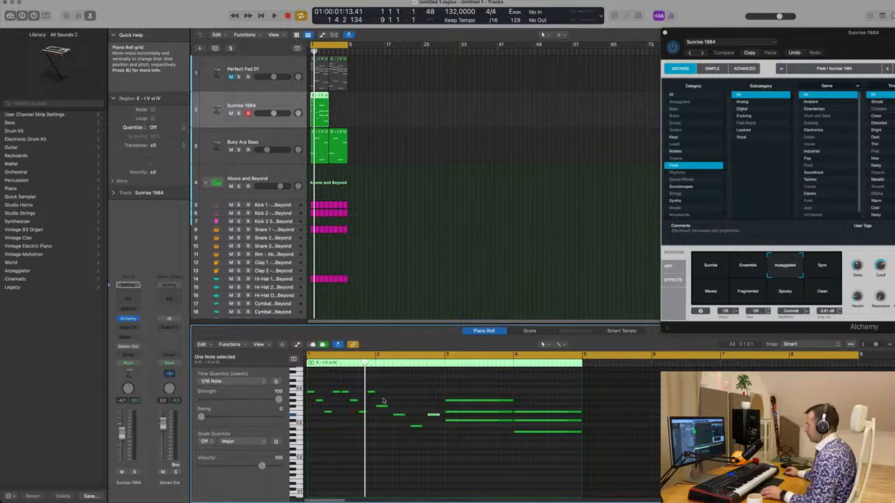
left_click_drag(384, 403, 415, 427)
left_click_drag(393, 397, 440, 445)
left_click_drag(396, 416, 415, 412)
left_click(404, 428)
Step: Turn bar 3's chord into a high-middle-low-high pattern of eighth notes and copy the four notes into the bar's second half
left_click_drag(472, 395, 449, 404)
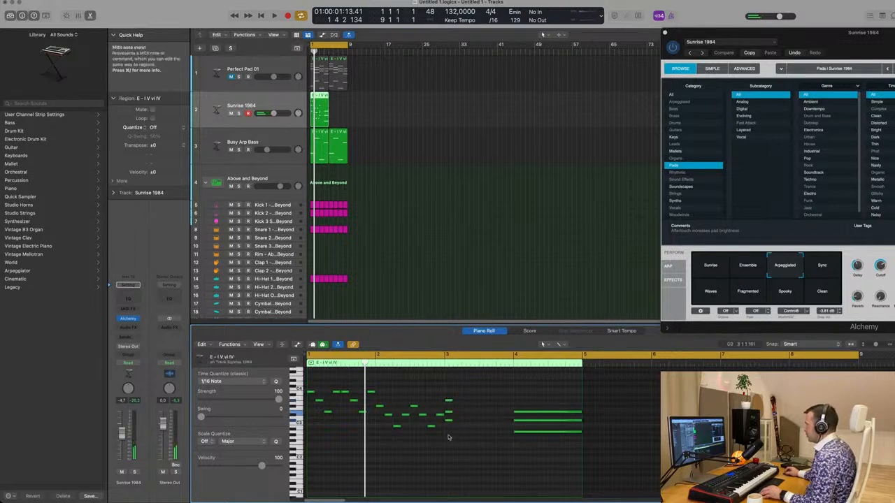
left_click(450, 414)
left_click_drag(452, 414, 460, 418)
key("Delete")
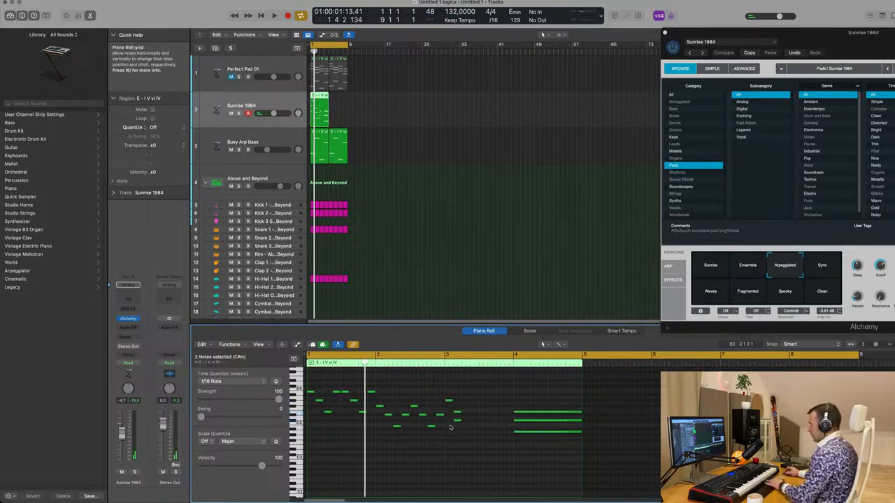
left_click_drag(458, 422, 467, 422)
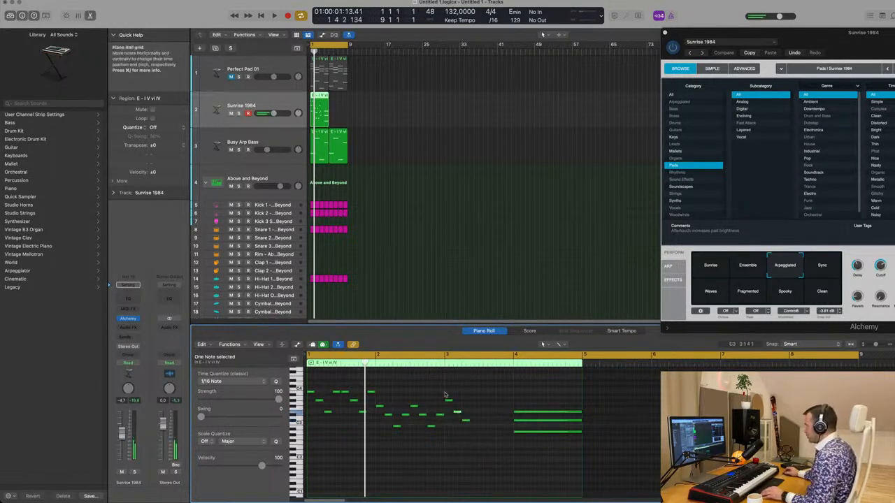
left_click_drag(450, 401, 477, 442)
left_click_drag(449, 403, 483, 403)
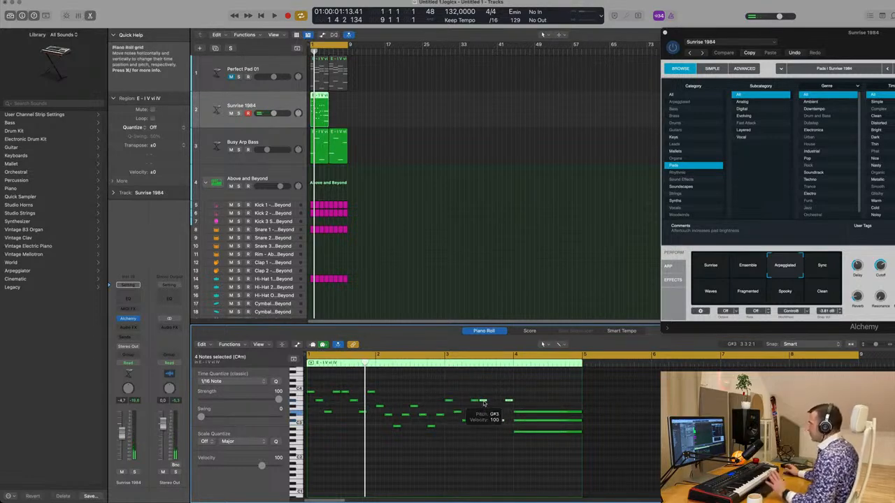
Step: Break bar 4's chord into eighth notes in high-middle-low-high order and repeat the pattern through the end of the bar
left_click(537, 451)
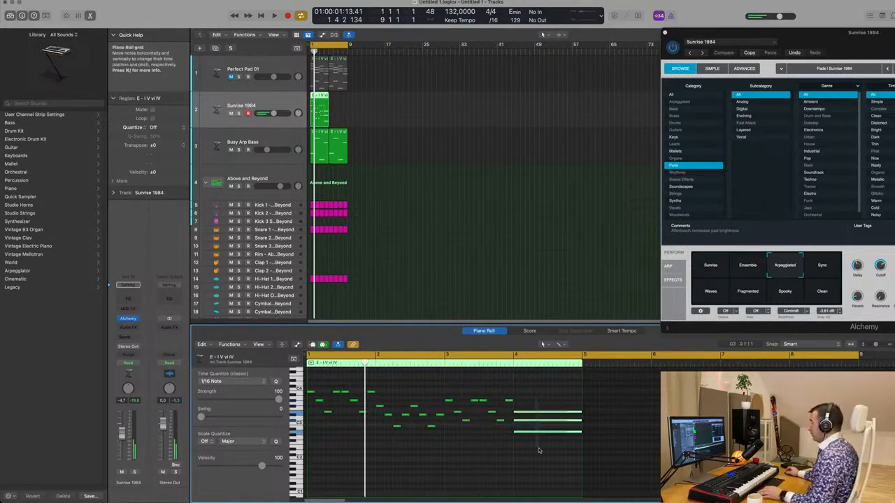
left_click_drag(579, 412, 544, 441)
left_click(518, 439)
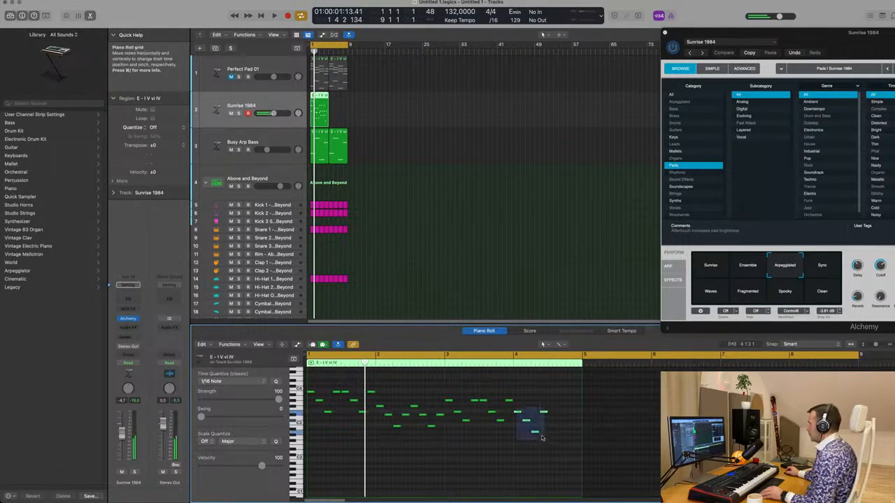
left_click_drag(518, 415, 541, 428)
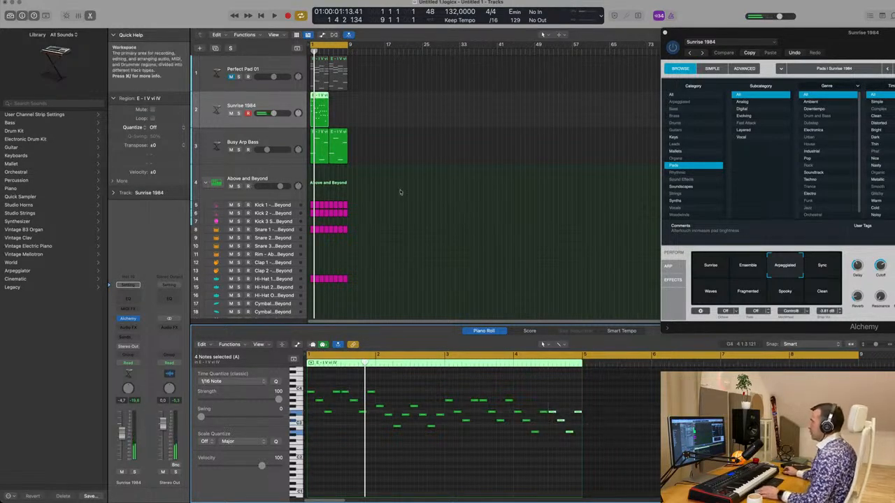
Step: Repeat the finished four-bar arpeggio region over bars 5 to 8 on the Sunrise 1984 track and play the loop
left_click(345, 110)
left_click(321, 111)
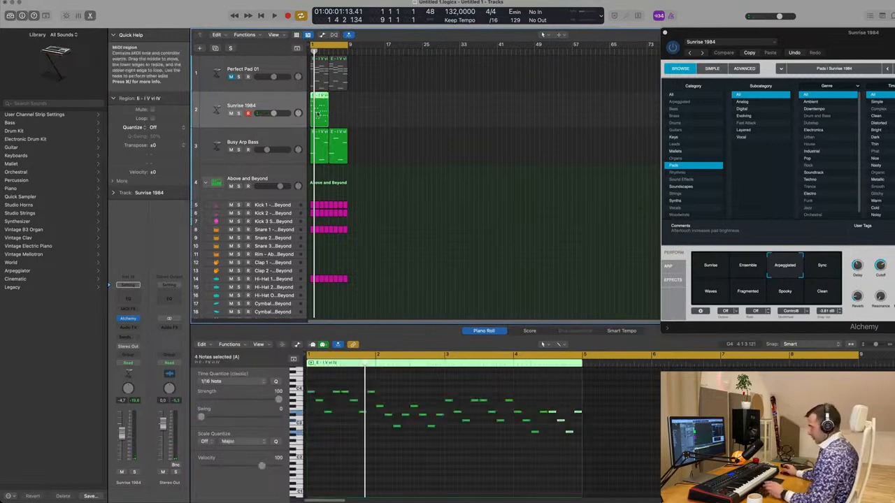
left_click_drag(811, 43, 547, 150)
key("space")
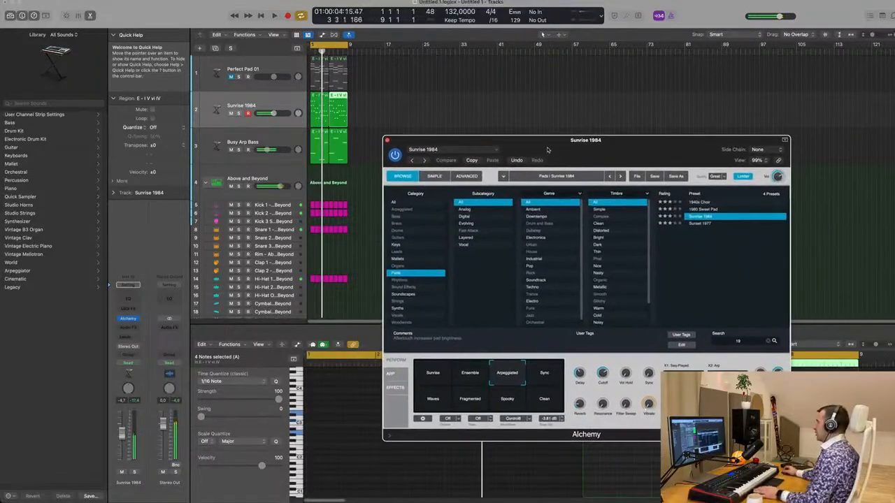
Step: Audition the 1980 Sweet Pad and Sunset 1977 presets on the arpeggio track
left_click(706, 209)
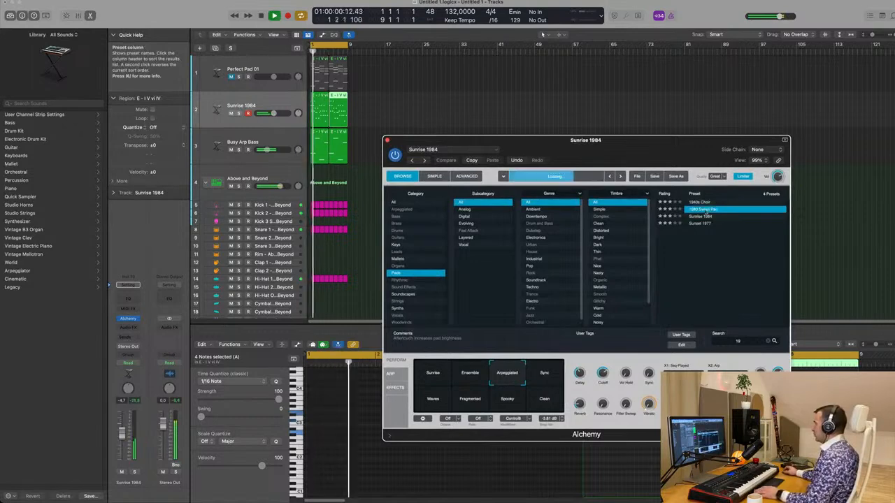
key("Down")
key("Down")
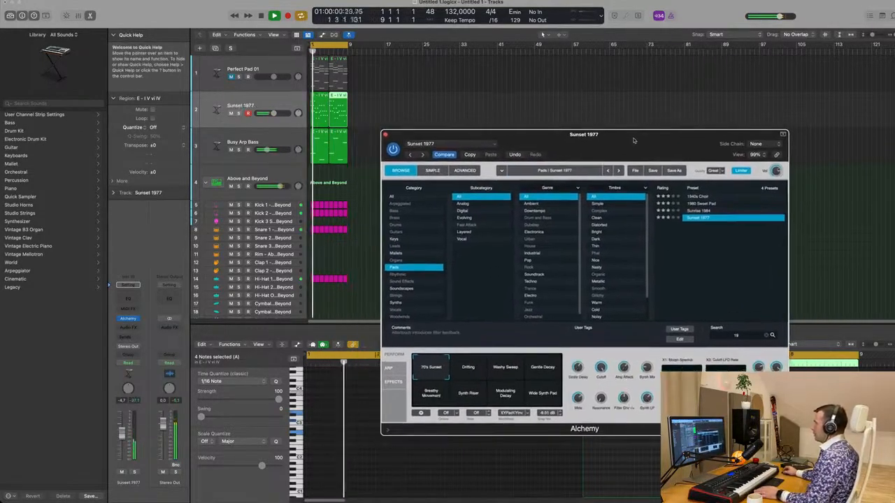
key("space")
Step: Clear the preset search, load 80s Glassy Electric Piano from the Keys category and lower the arpeggio track's volume during playback
left_click(397, 238)
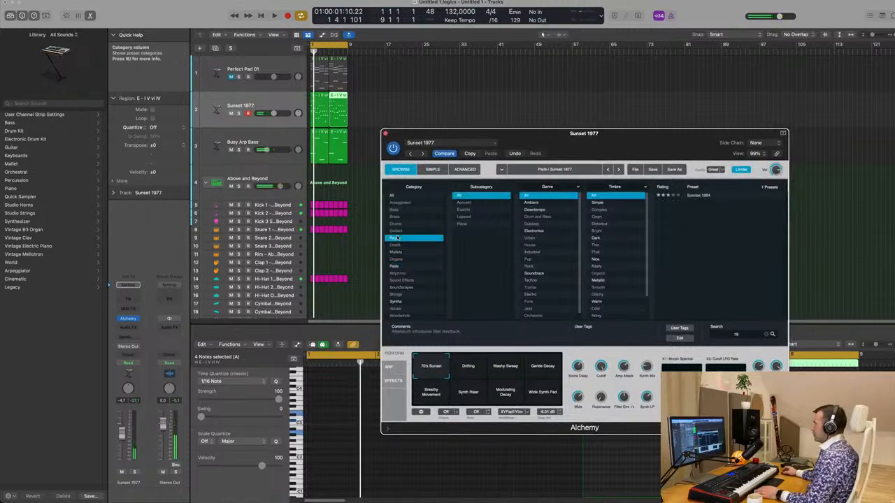
left_click(767, 334)
scroll(730, 231, "up", 2)
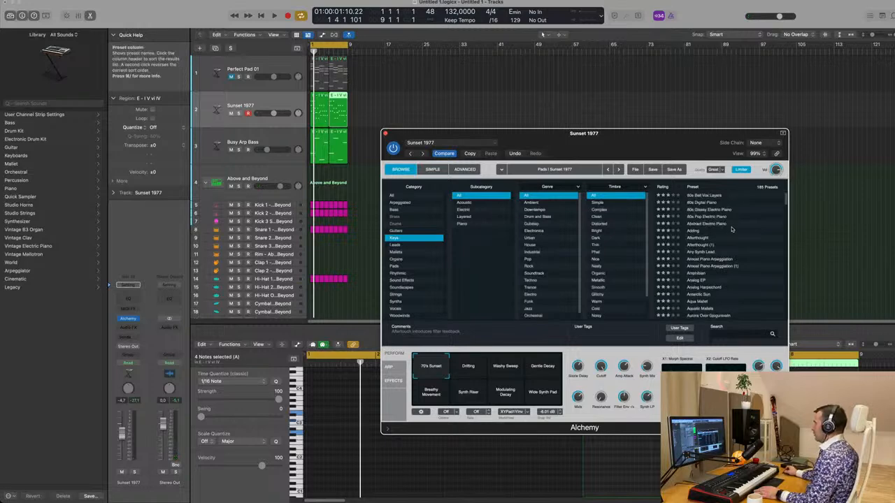
left_click(710, 210)
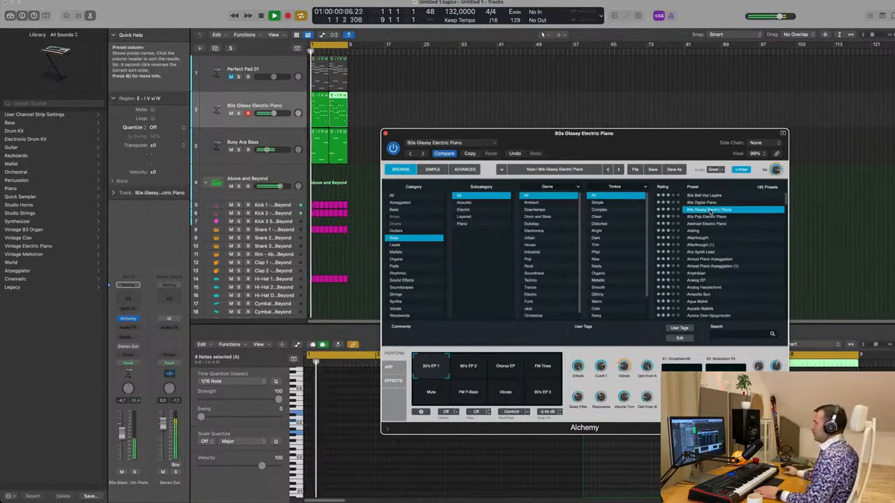
left_click_drag(669, 137, 660, 131)
key("space")
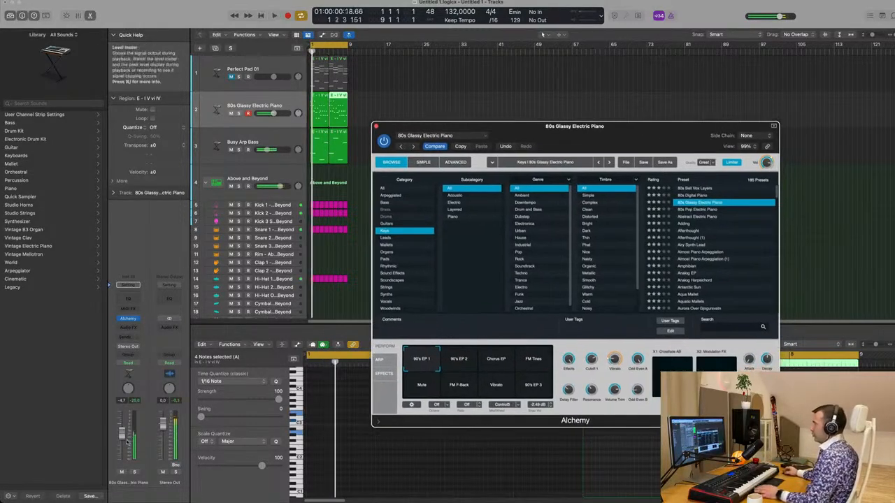
left_click(122, 446)
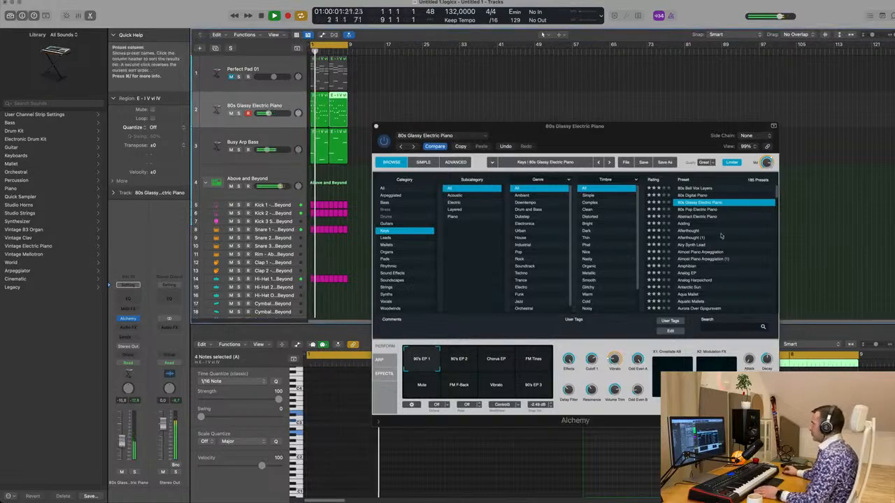
Step: Try Abstract Electric Piano, load the Adding preset on the arpeggio track and audition its Muted Clicky, Delayed, Brighter Delayed, Dreamy Clicky and Complex snapshots
left_click(699, 216)
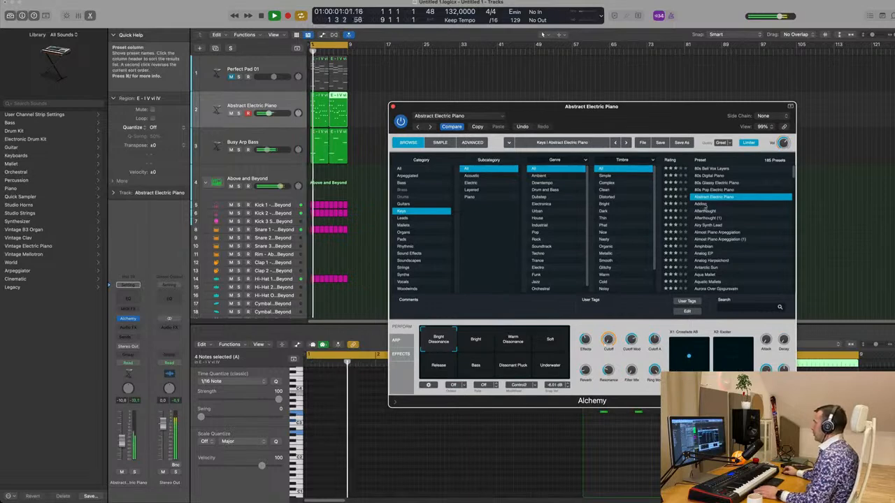
left_click(707, 204)
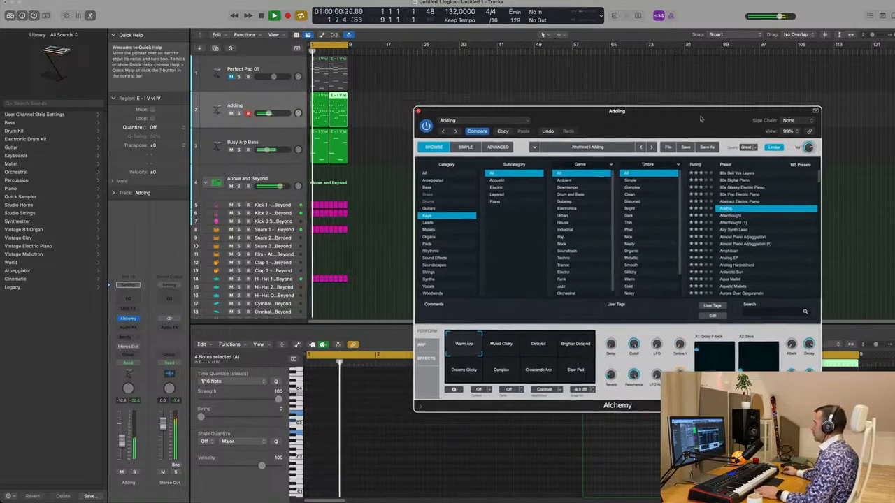
left_click(488, 345)
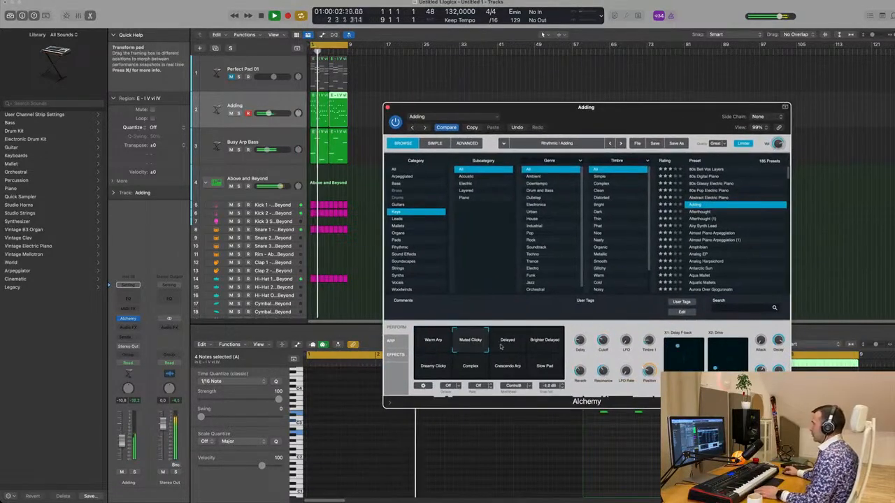
left_click(508, 346)
left_click(547, 342)
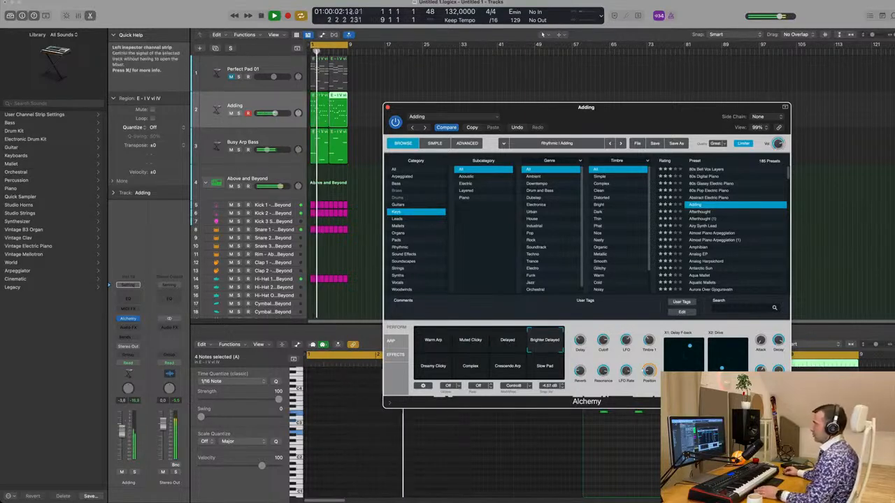
left_click(441, 370)
left_click(476, 374)
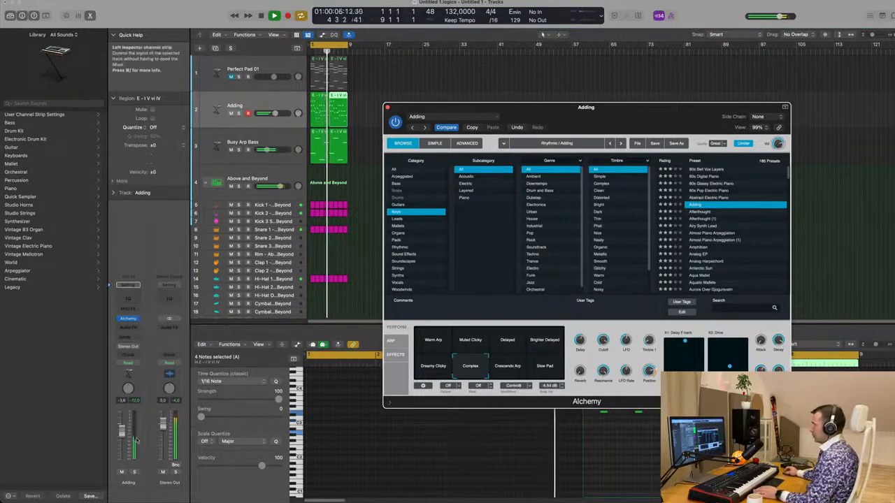
Step: Raise the arpeggio track's volume slightly, compare the Crescendo Arp, Slow Pad, Muted Clicky, Delayed and Warm Arp snapshots, and settle on Complex
left_click_drag(121, 431, 122, 429)
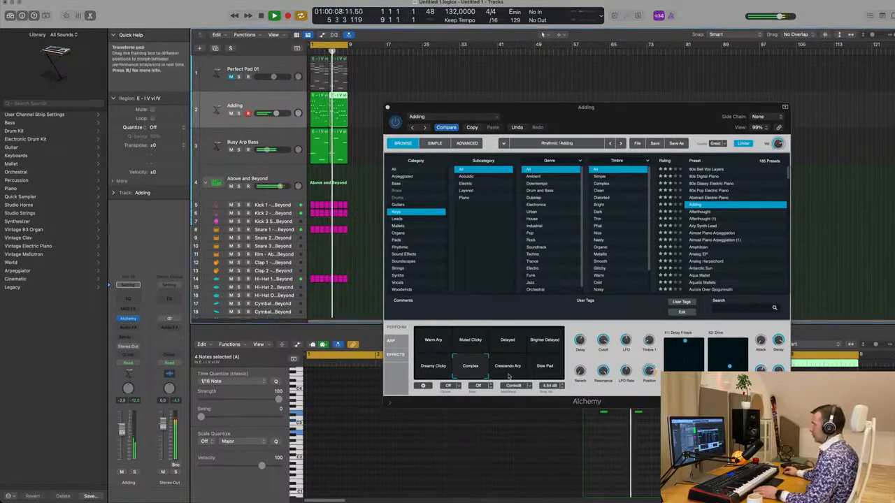
left_click(508, 374)
left_click(548, 372)
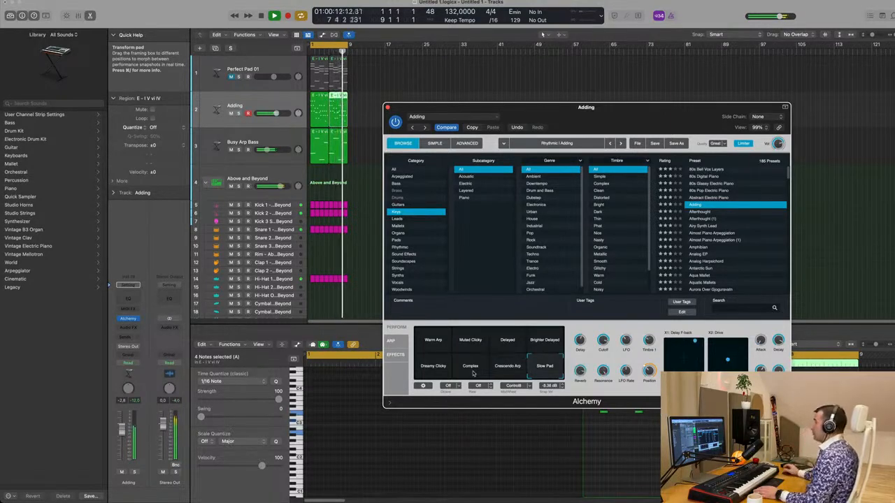
left_click(472, 374)
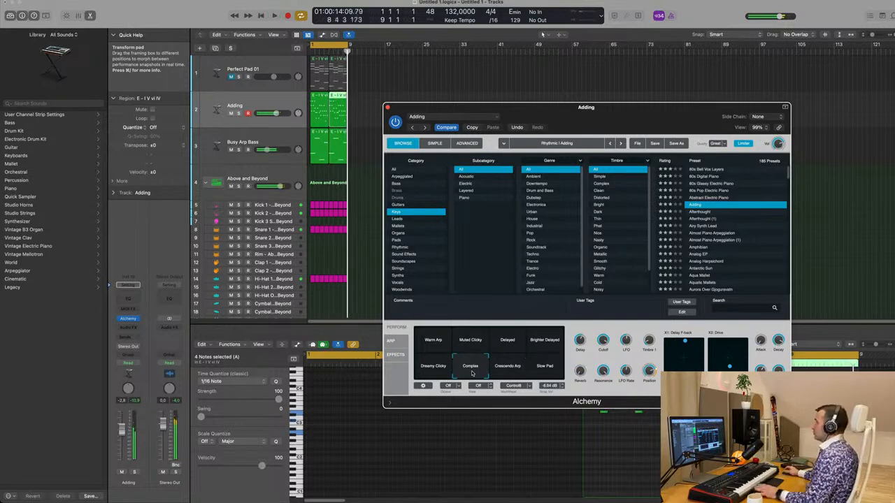
left_click(471, 341)
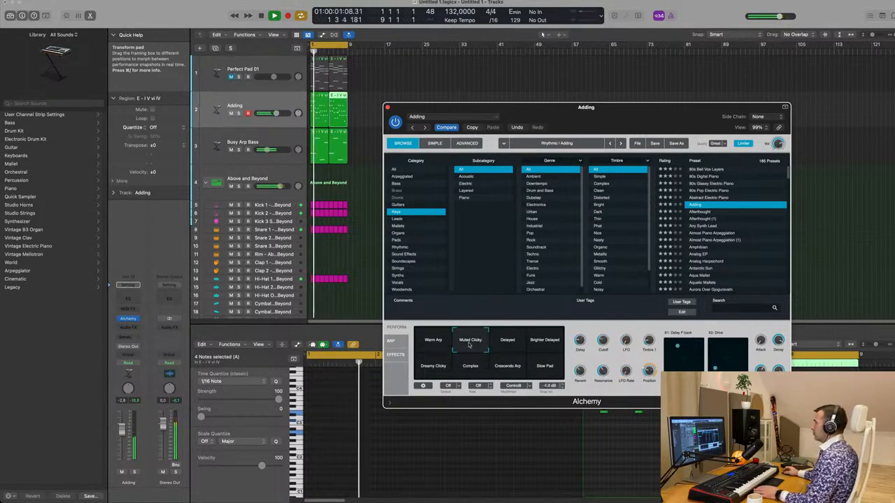
left_click(508, 340)
left_click(442, 340)
left_click(469, 374)
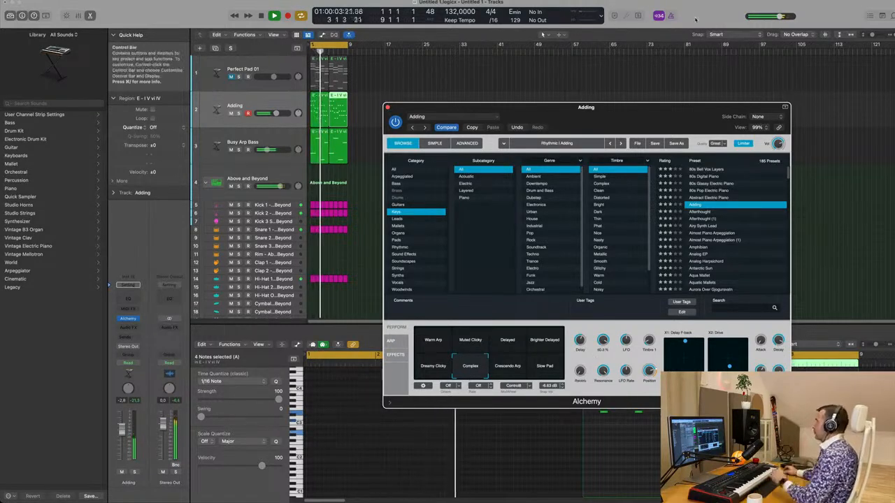
left_click_drag(620, 115, 587, 113)
Step: Select both arpeggio regions and add a send from the Adding track to Bus 6
left_click(354, 106)
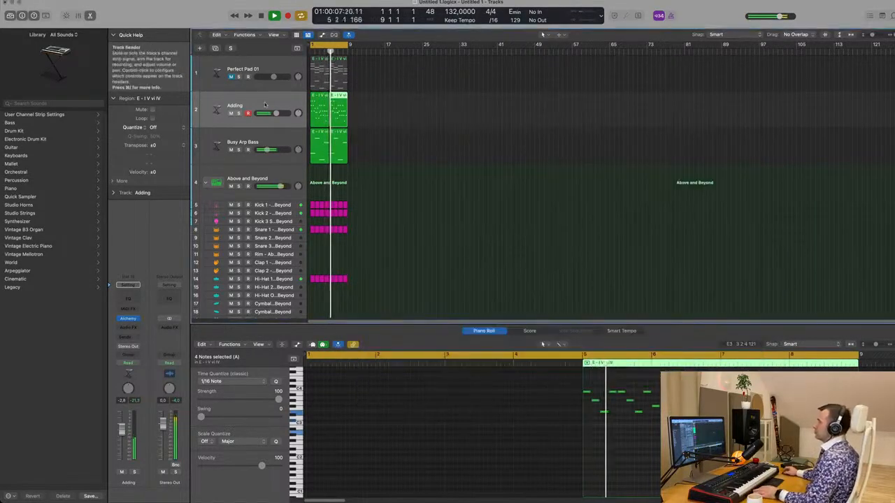
left_click(126, 330)
mouse_move(127, 348)
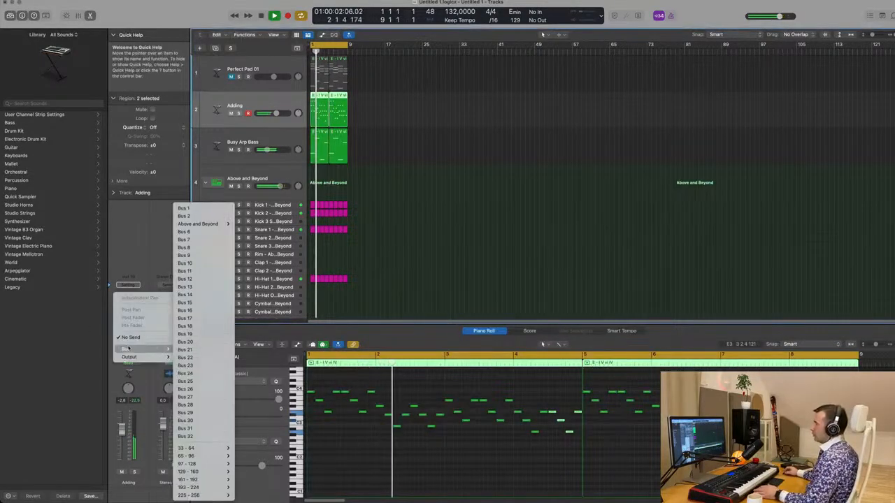
left_click(185, 231)
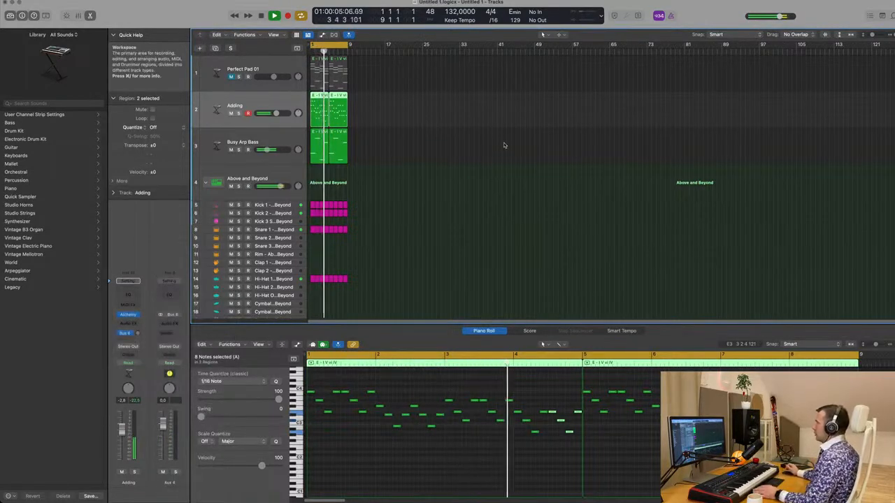
key("Return")
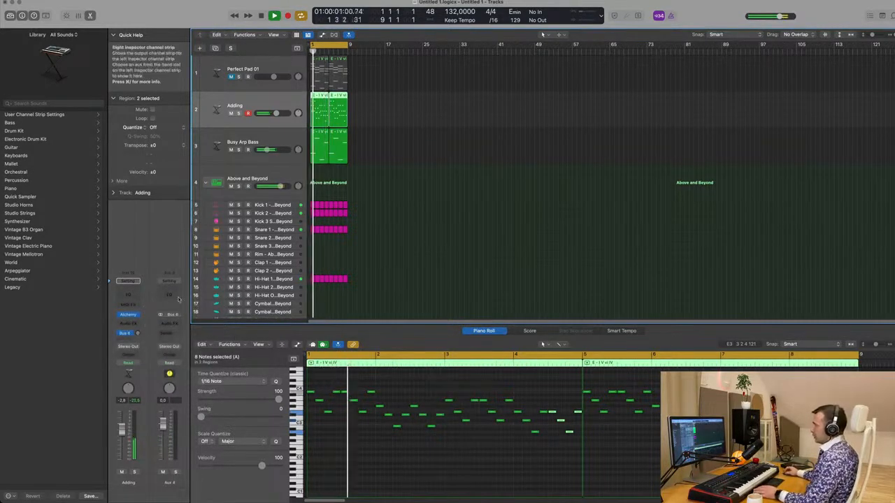
Step: Insert SilverVerb on the Aux 4 channel and load its grandiose setting
left_click(170, 323)
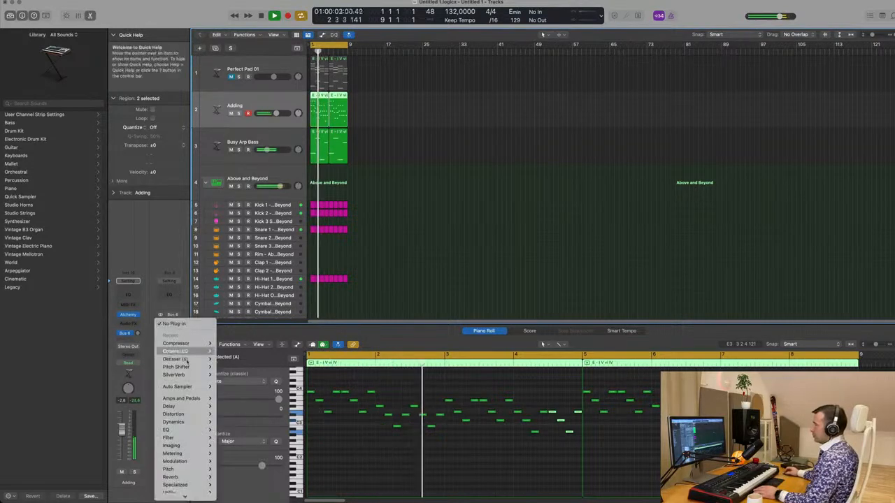
left_click(227, 375)
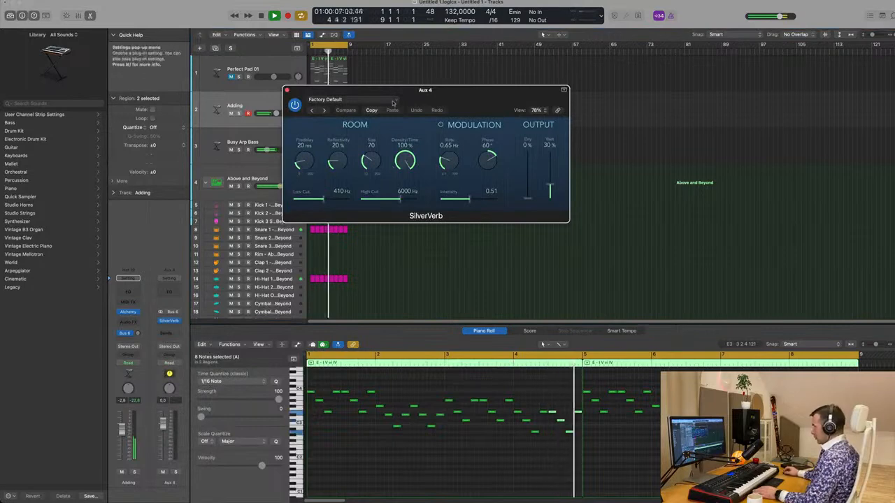
left_click(384, 102)
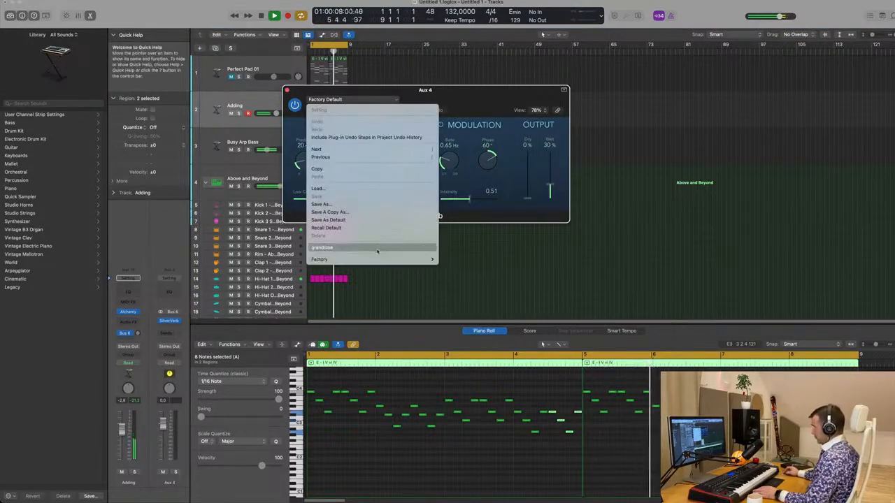
left_click(321, 248)
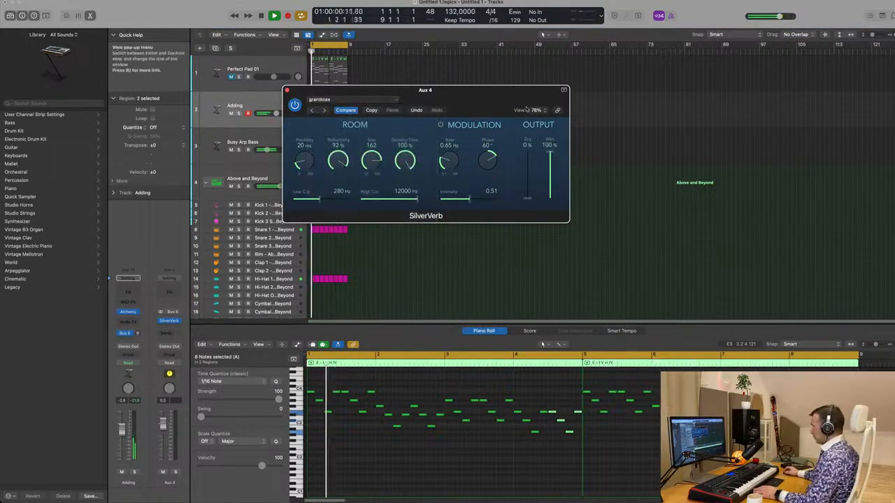
left_click_drag(483, 107, 607, 113)
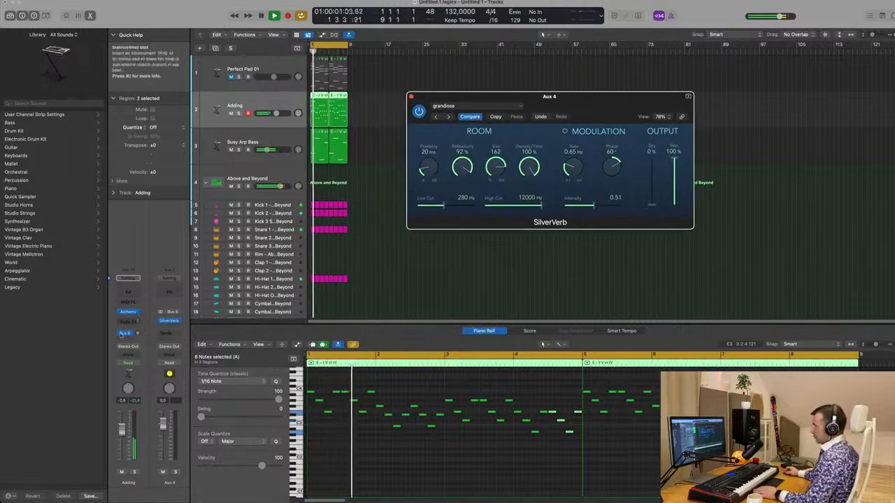
Step: Raise the Adding track's Bus 6 send level to about -1.6 dB and restart playback to check the reverb
left_click_drag(137, 336, 140, 337)
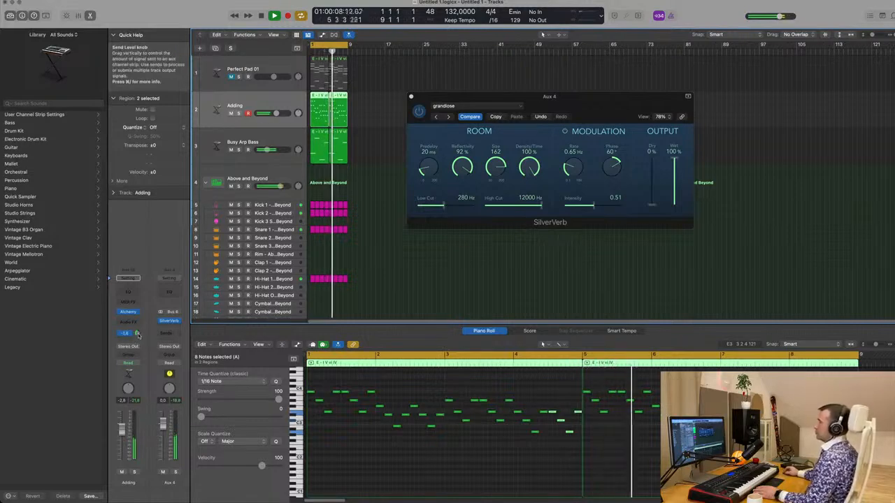
key("space")
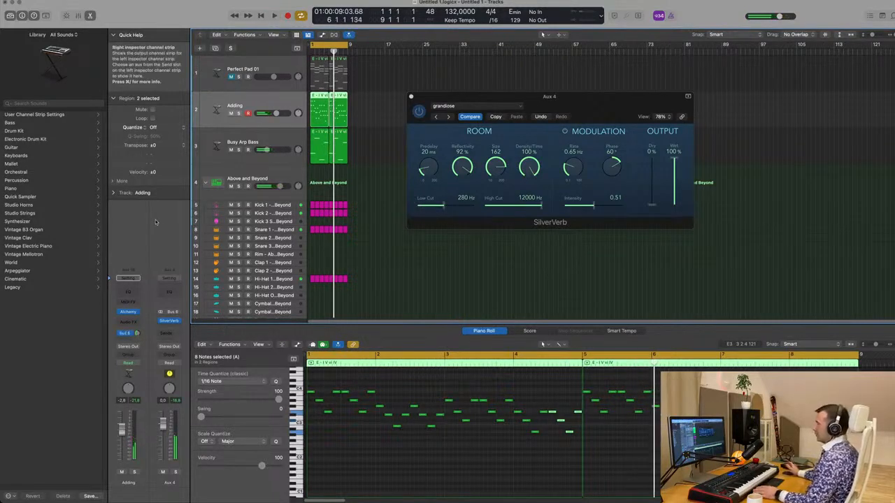
key("space")
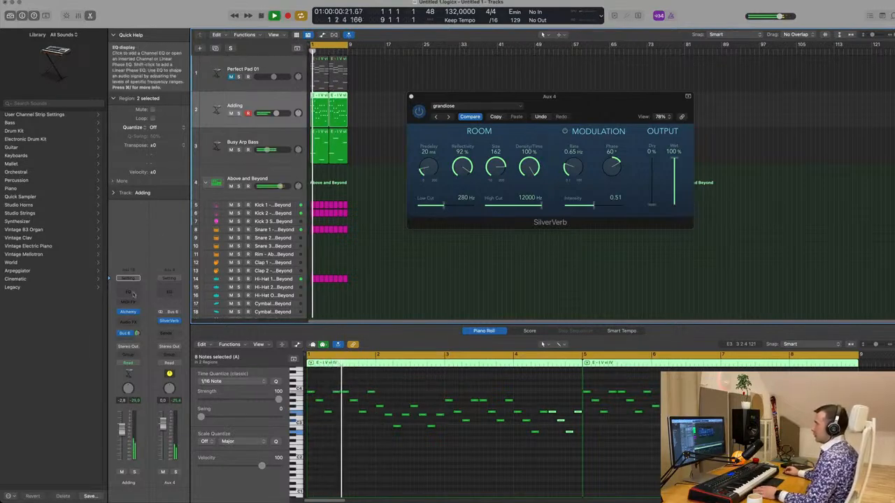
Step: Add a Channel EQ after the reverb on Aux 4 and set its low cut to about 400 Hz
left_click(174, 291)
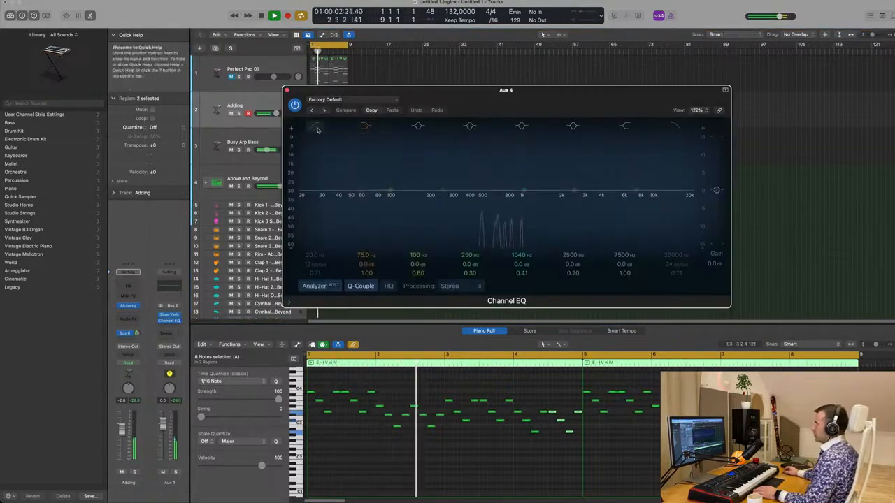
left_click_drag(321, 183, 465, 184)
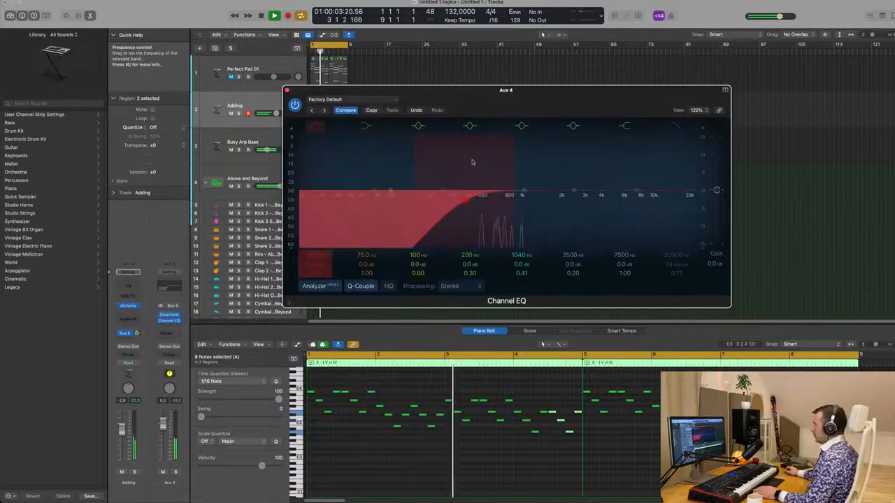
left_click(286, 91)
left_click(168, 316)
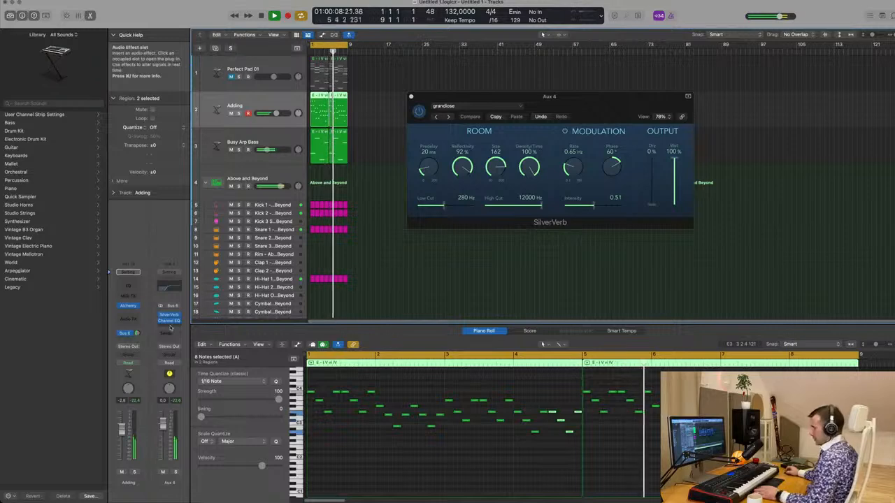
Step: Insert a Compressor after the EQ on Aux 4, side-chained from Inst 2, with a ratio of about 3.5:1
left_click(170, 328)
mouse_move(199, 361)
left_click(232, 361)
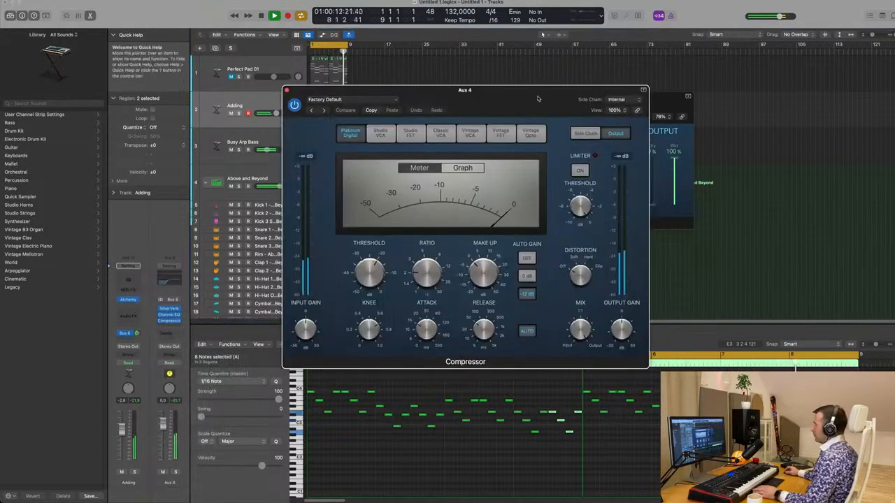
left_click(639, 100)
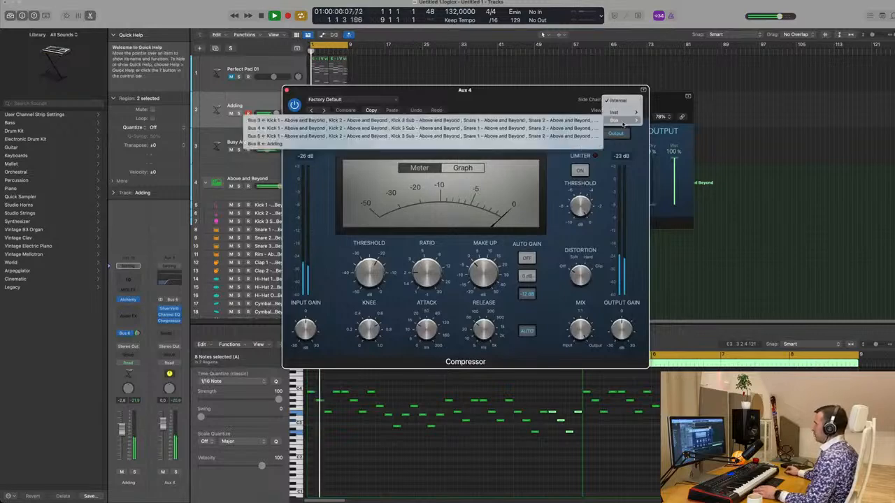
mouse_move(631, 113)
left_click(682, 128)
left_click_drag(513, 143, 588, 143)
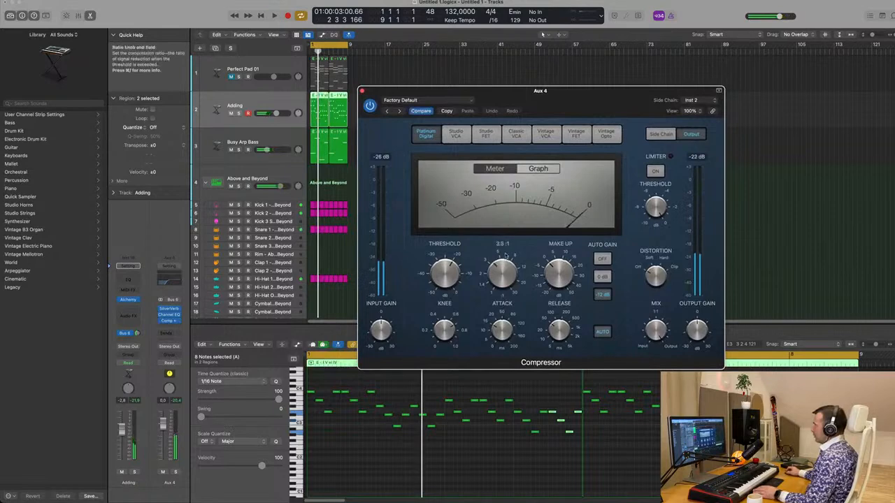
Step: Set the Aux 4 compressor's threshold to about -24.5 dB during playback and close the plug-in windows
key("space")
left_click_drag(565, 93, 581, 94)
key("space")
key("space")
left_click_drag(463, 272, 466, 274)
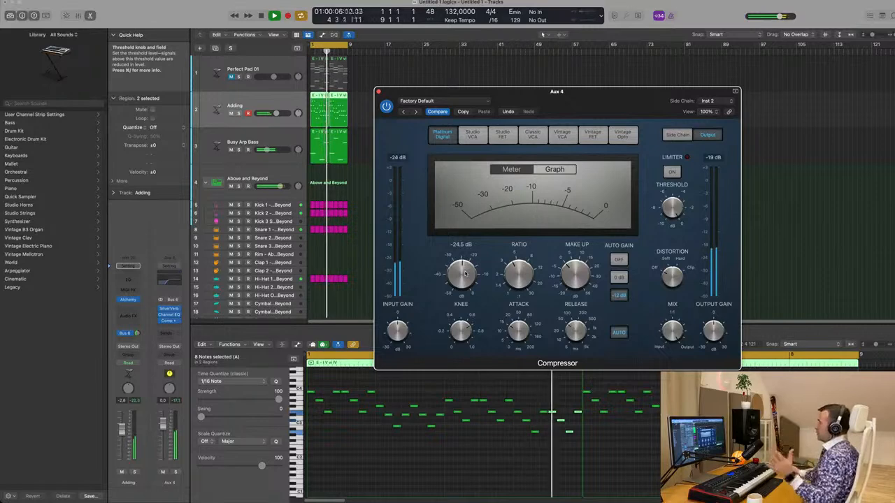
left_click_drag(633, 101, 600, 115)
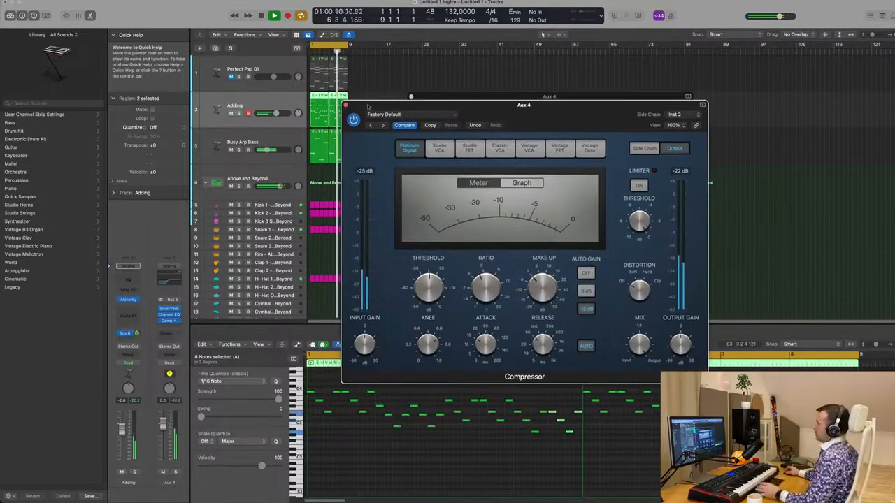
left_click(346, 104)
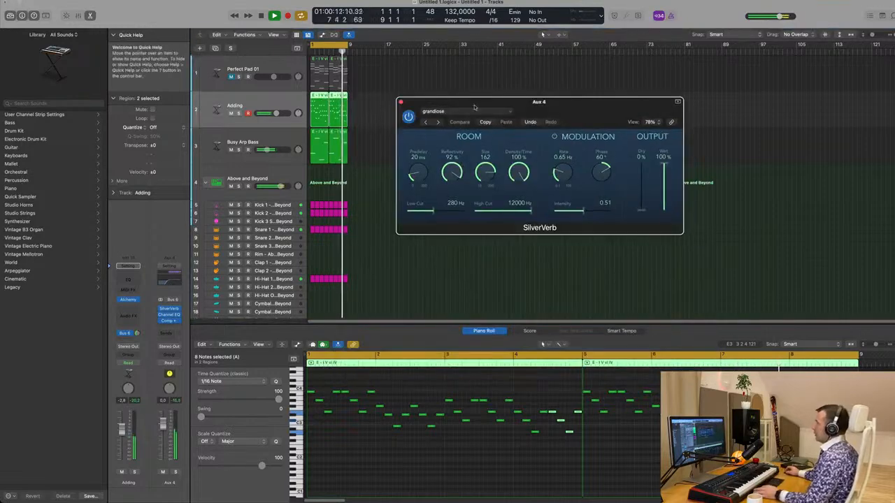
left_click(411, 98)
Step: Lower Aux 4's volume to about -2.5 dB while the loop plays and select the Busy Arp Bass track
key("space")
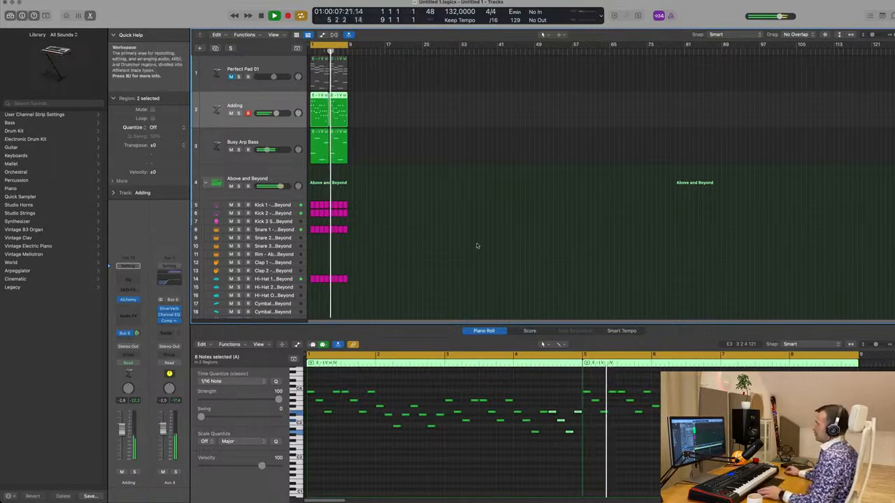
key("super+Right")
key("super+Right")
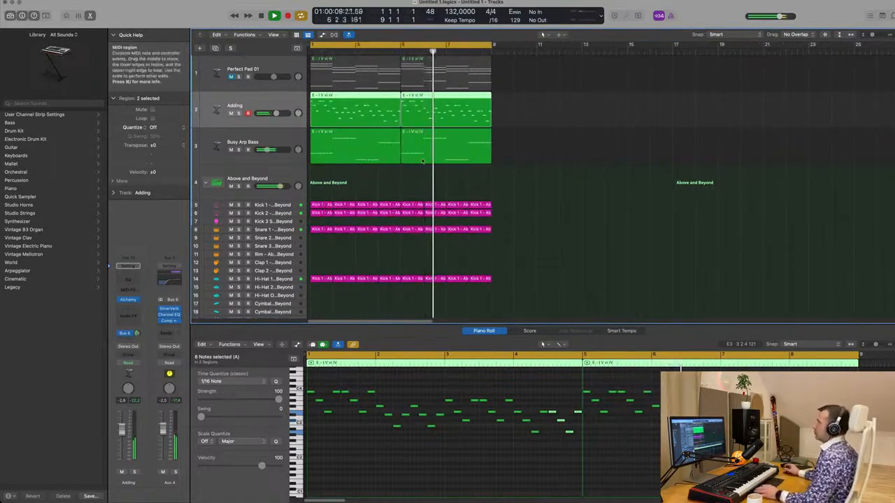
key("super+Left")
key("super+Left")
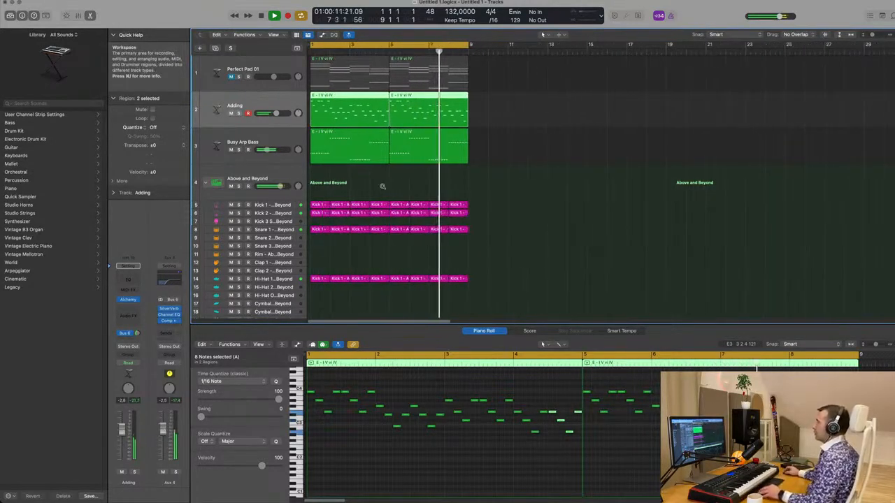
left_click(267, 142)
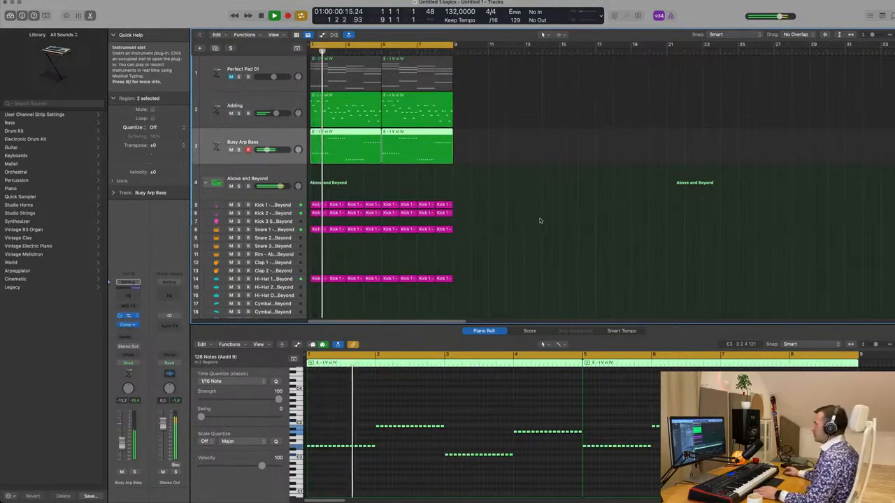
Step: Audition the Busy Arp Bass patch's Alchemy performance snapshots during playback and settle on Full 1
key("v")
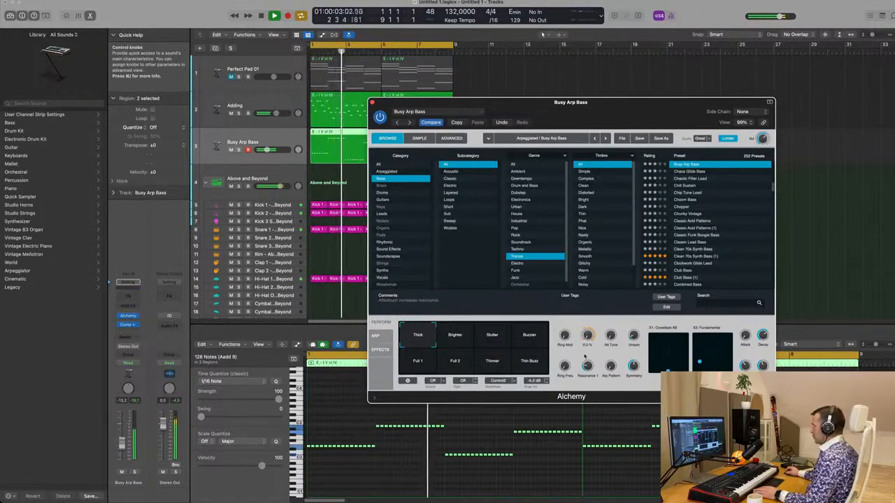
left_click(529, 335)
left_click(499, 339)
left_click(454, 339)
left_click(417, 339)
left_click(432, 369)
left_click(455, 365)
left_click(493, 366)
left_click(530, 367)
left_click(433, 369)
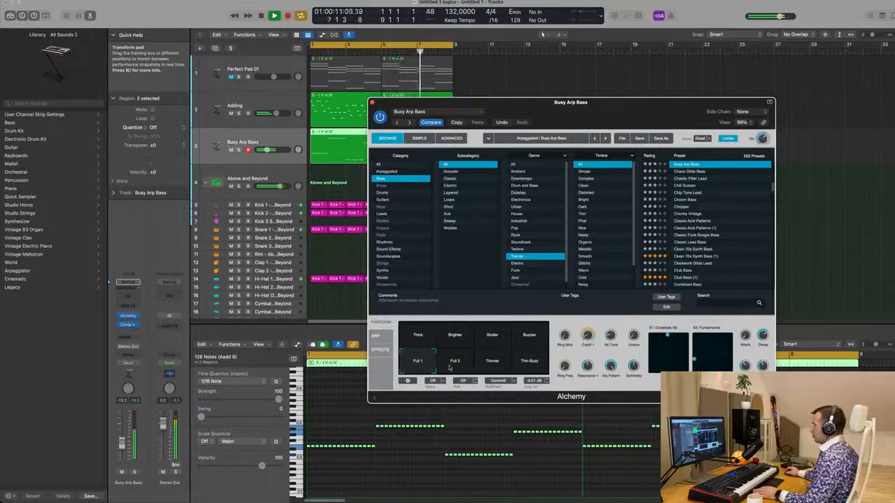
left_click(450, 366)
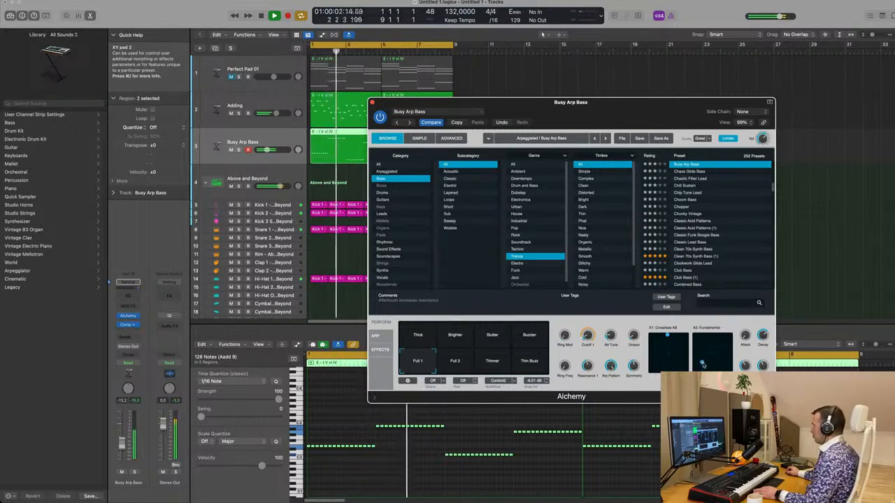
Step: Move Alchemy's Crossfade AB pad point to its lower-right corner, nudge the Fundamental pad point up, and move the window aside
left_click_drag(703, 365, 703, 361)
left_click_drag(666, 338, 667, 369)
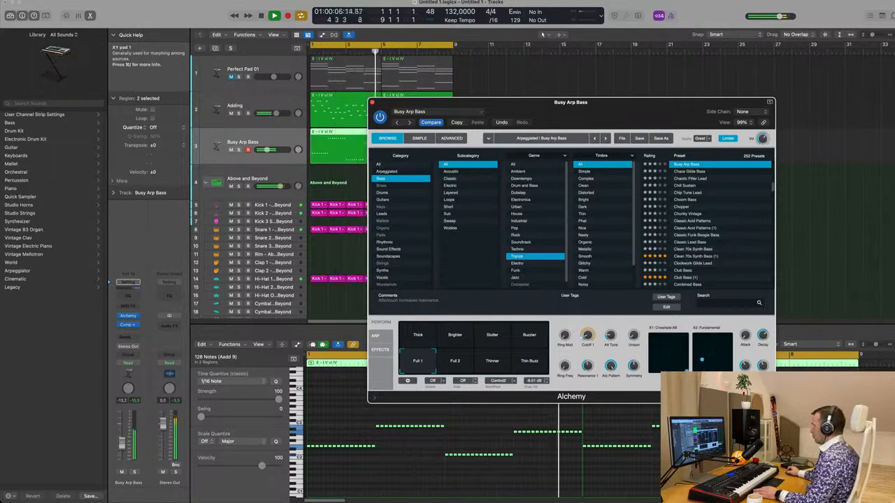
left_click_drag(613, 106, 681, 83)
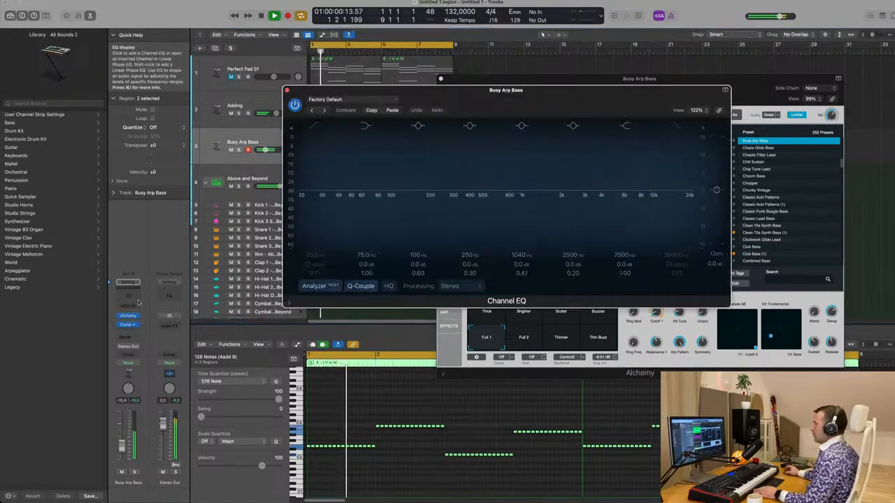
Step: Add a Channel EQ after the bass compressor with a high cut at 2740 Hz and 48 dB/Oct, and hide the plug-in windows
left_click(128, 325)
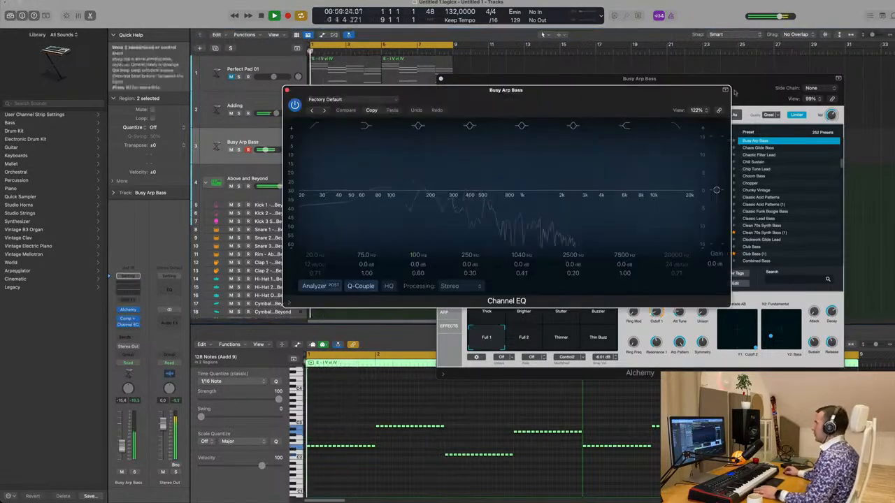
left_click(676, 126)
key("space")
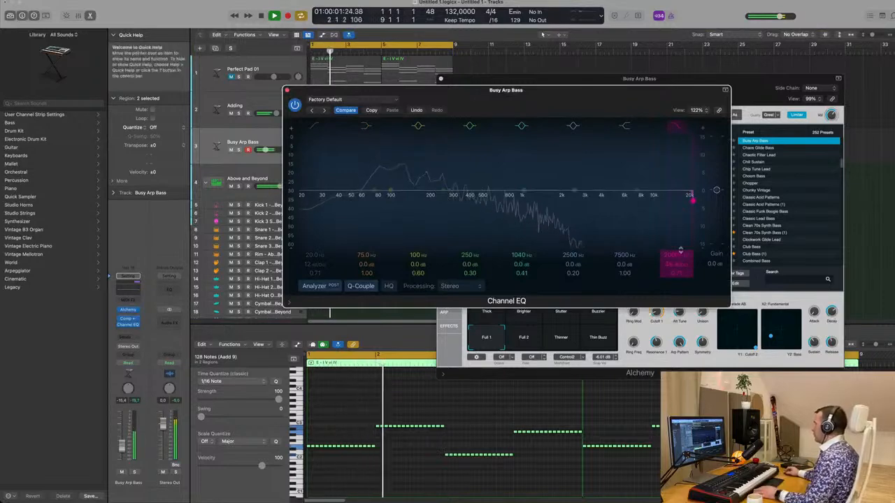
left_click_drag(692, 200, 579, 200)
left_click_drag(541, 92, 656, 115)
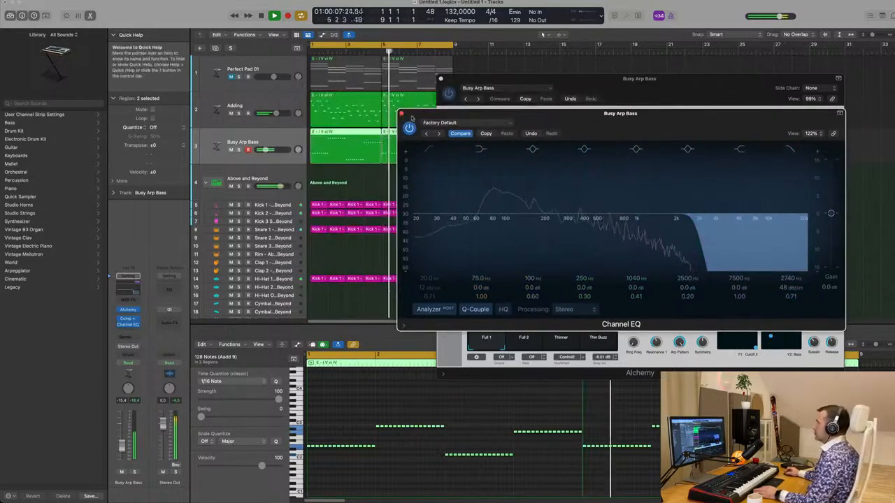
left_click(607, 93)
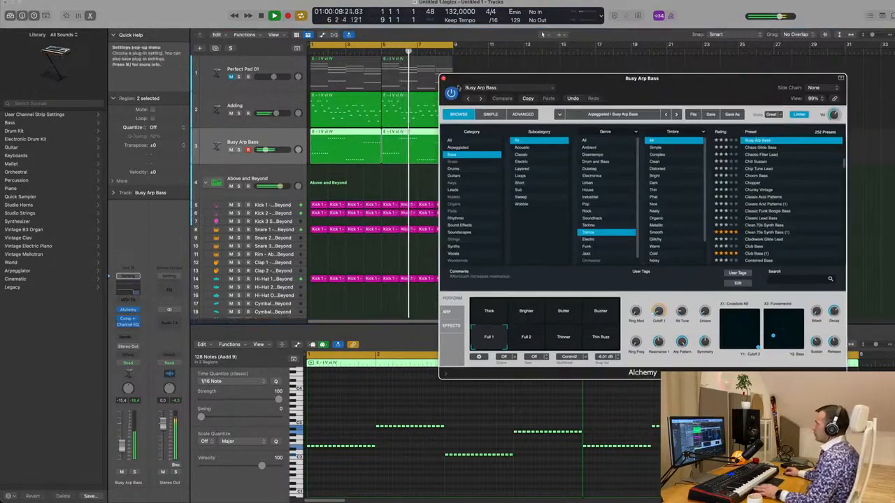
key("v")
Step: Transpose all Busy Arp Bass notes down one octave, replay the loop from the start, and deselect everything
key("Return")
left_click(486, 428)
scroll(486, 430, "up", 3)
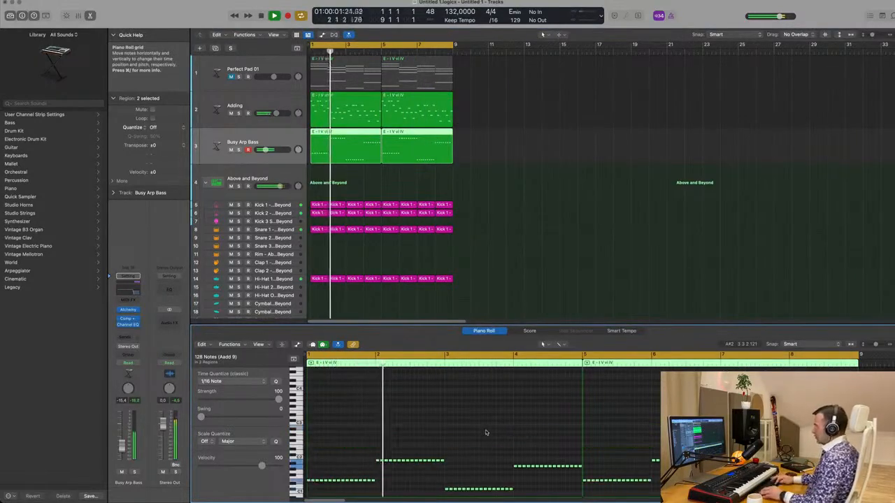
key("Return")
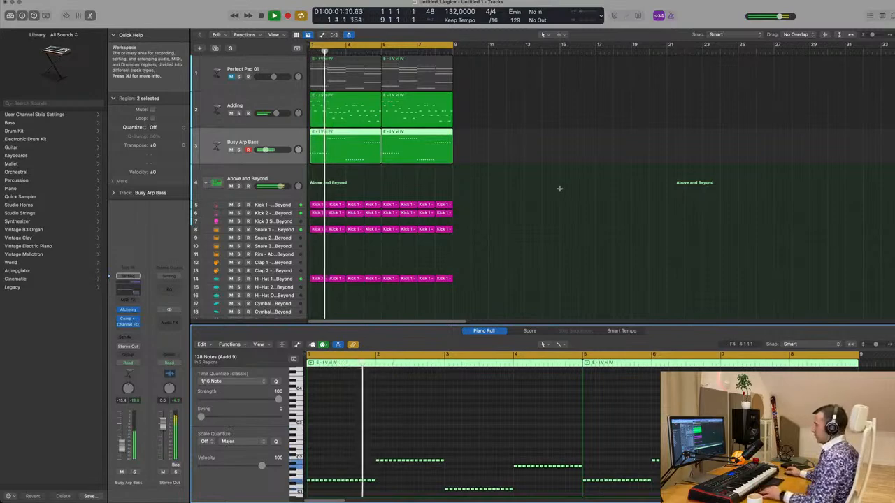
key("Return")
key("super+shift+a")
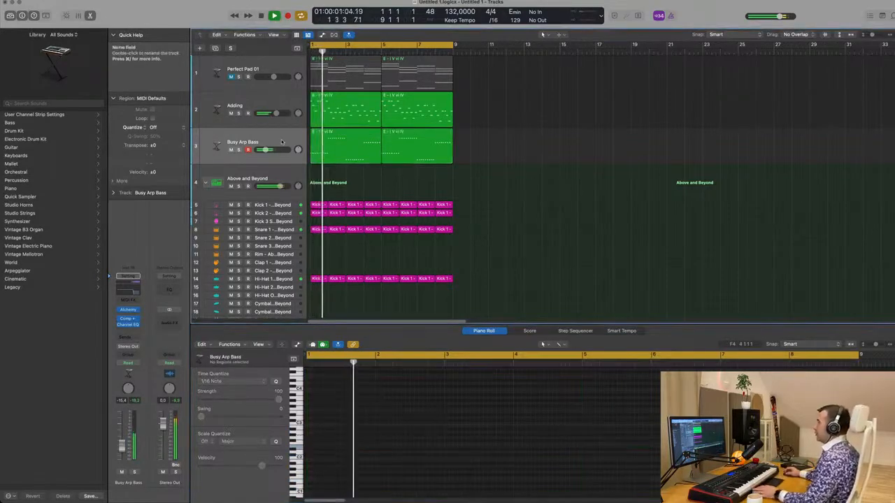
Step: Insert a Compressor on the Adding track
left_click(319, 151)
left_click(284, 106)
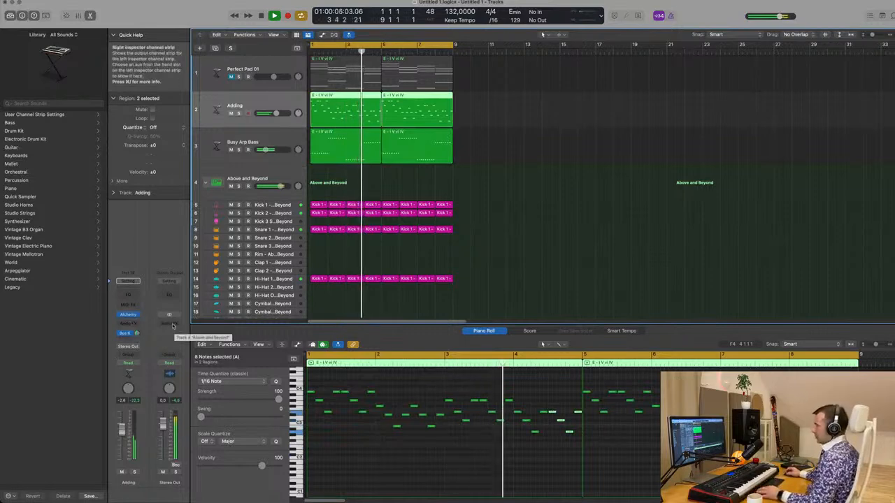
key("x")
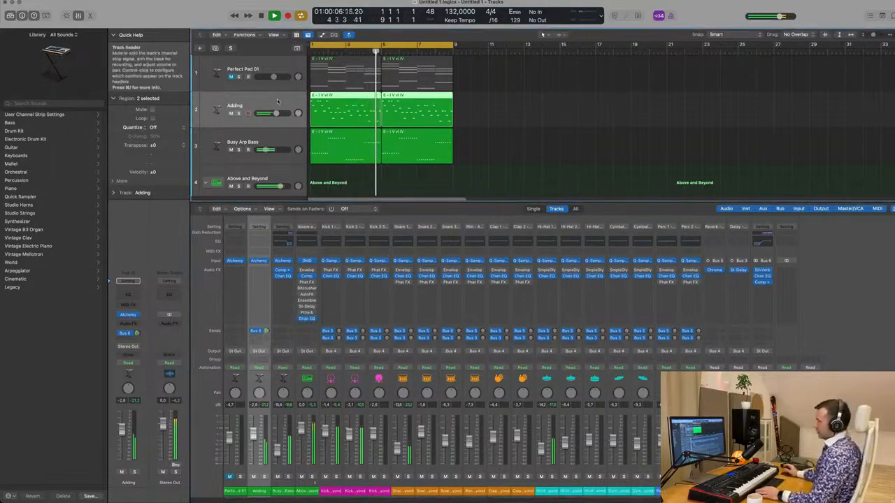
left_click(124, 334)
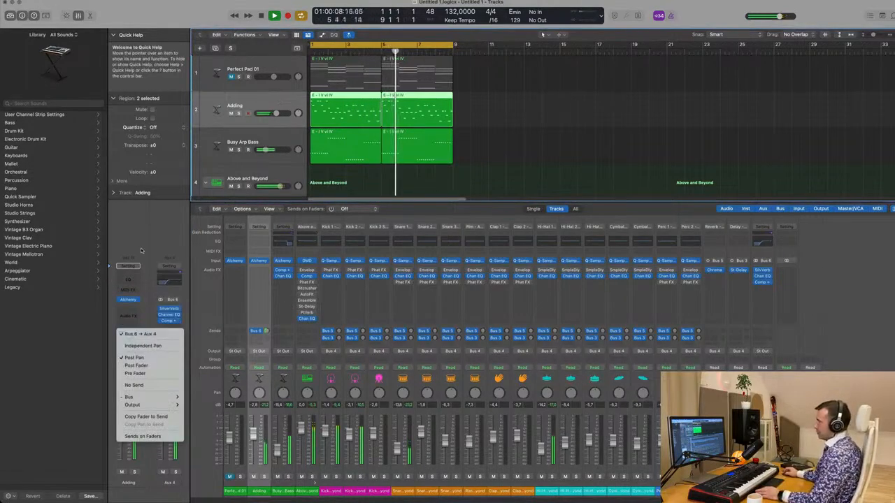
left_click(141, 250)
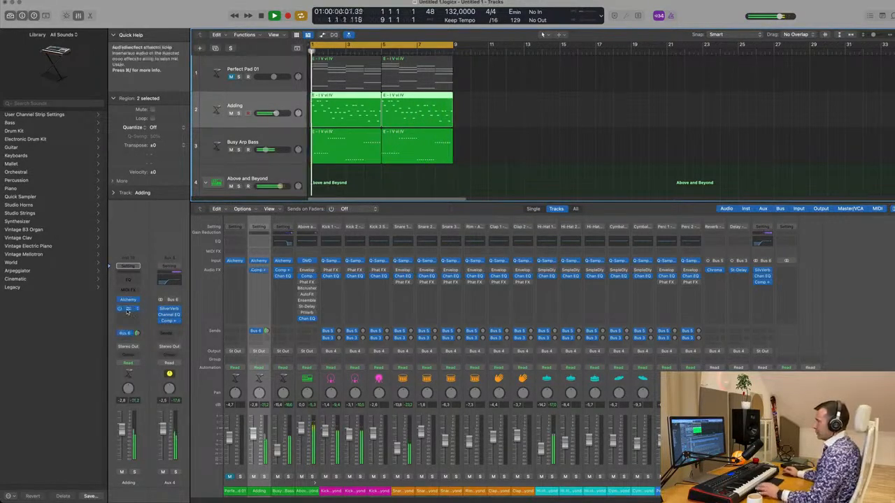
left_click(128, 309)
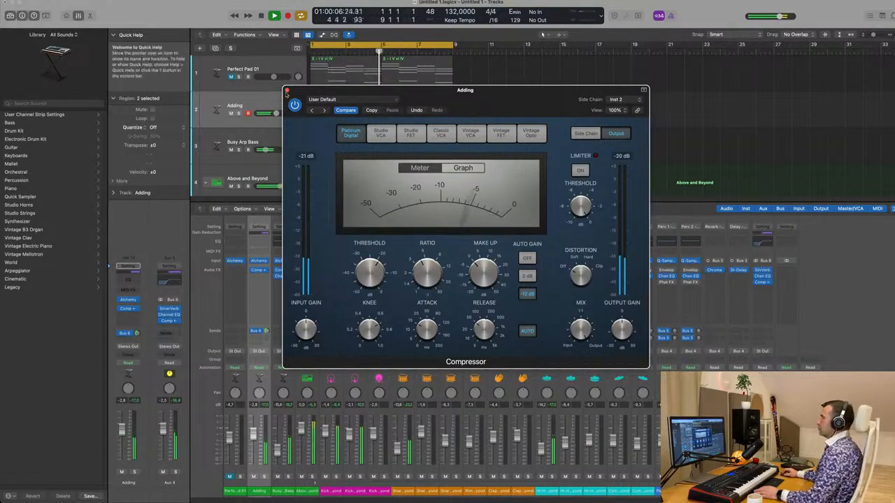
left_click(286, 90)
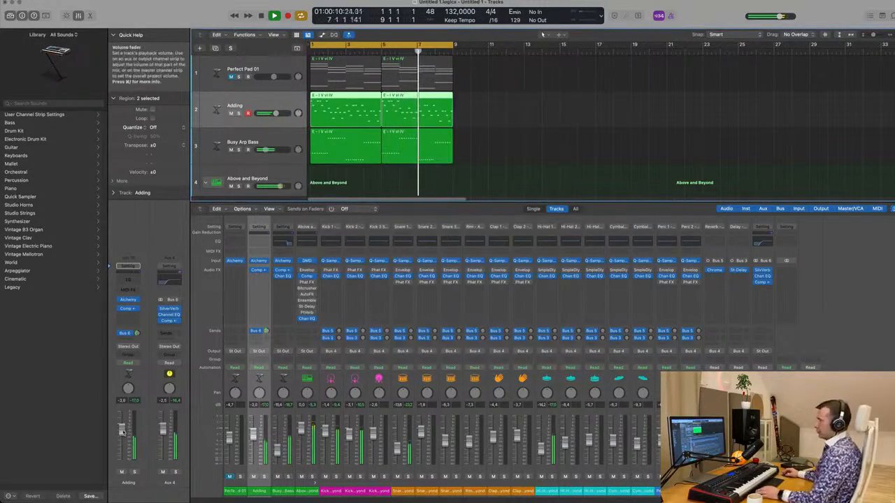
Step: Add a Channel EQ to the Adding track with a low cut at 338 Hz and 12 dB/Oct
left_click(130, 269)
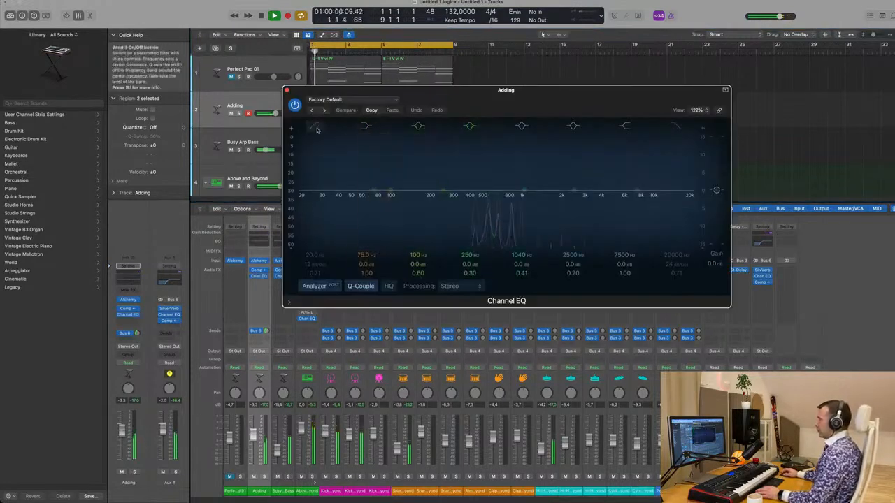
left_click_drag(318, 187, 459, 191)
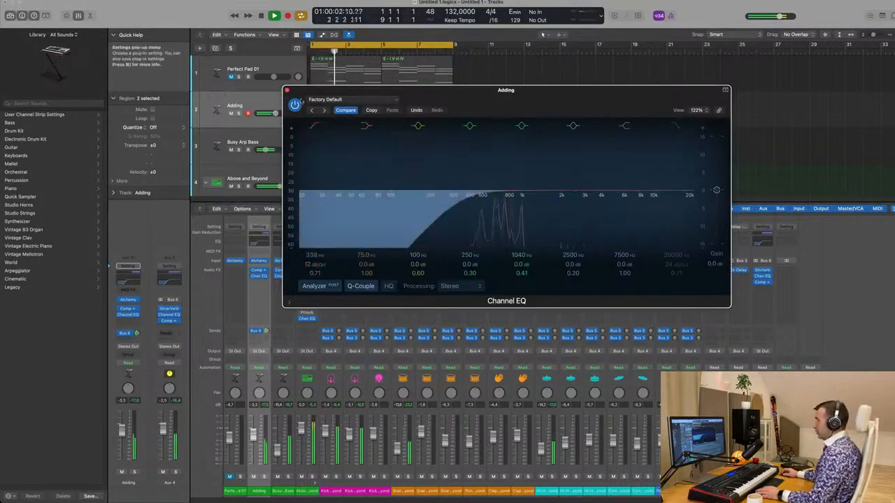
key("super+w")
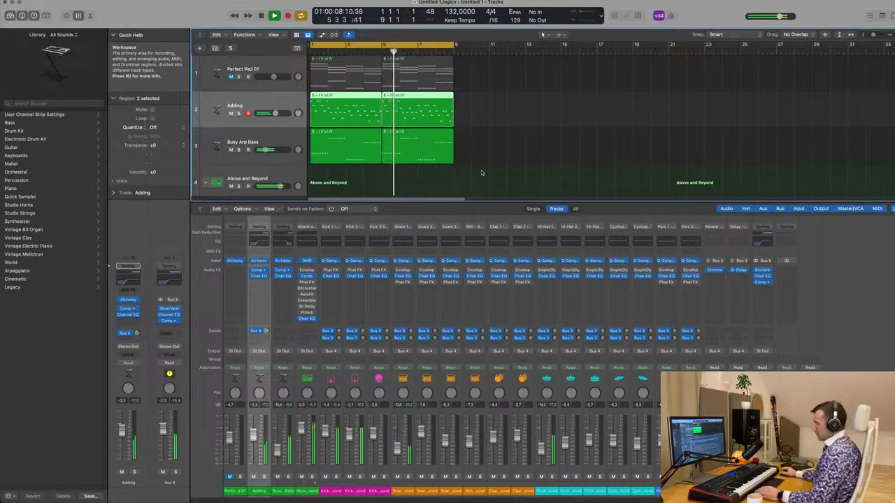
Step: Unmute the Perfect Pad 01 track and set its volume to -4.1 dB
key("super+Right")
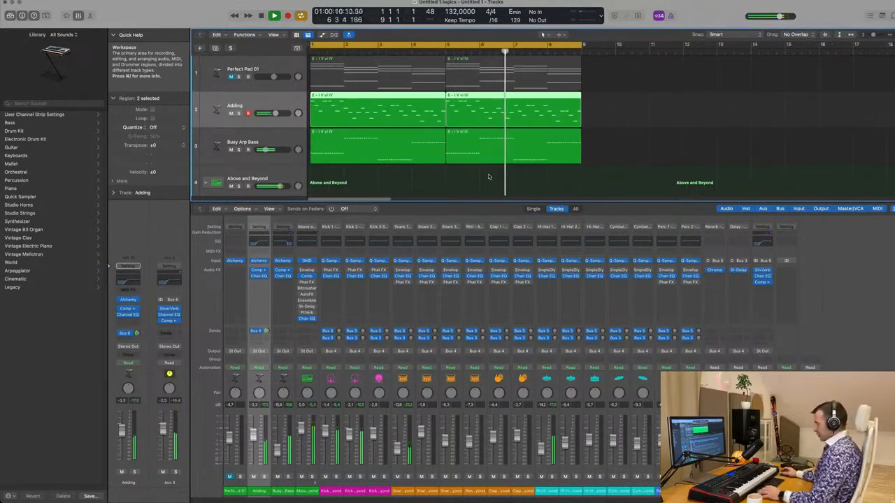
key("x")
key("x")
key("x")
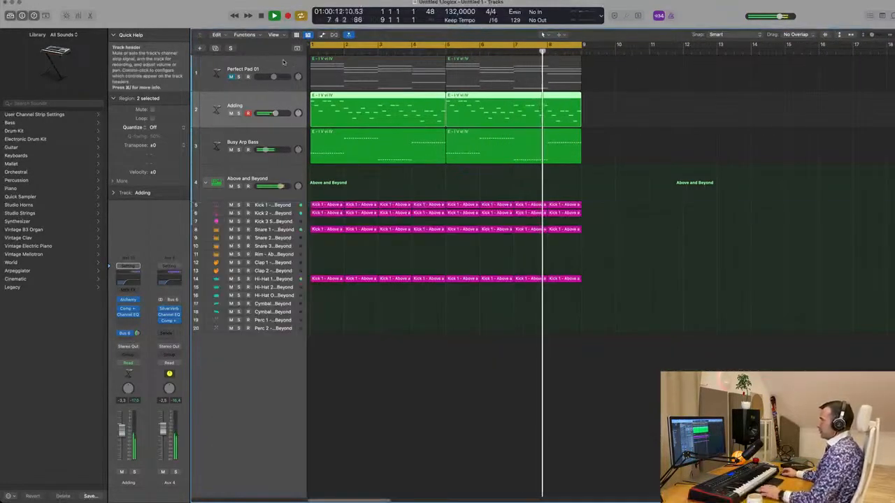
left_click(232, 77)
left_click(231, 77)
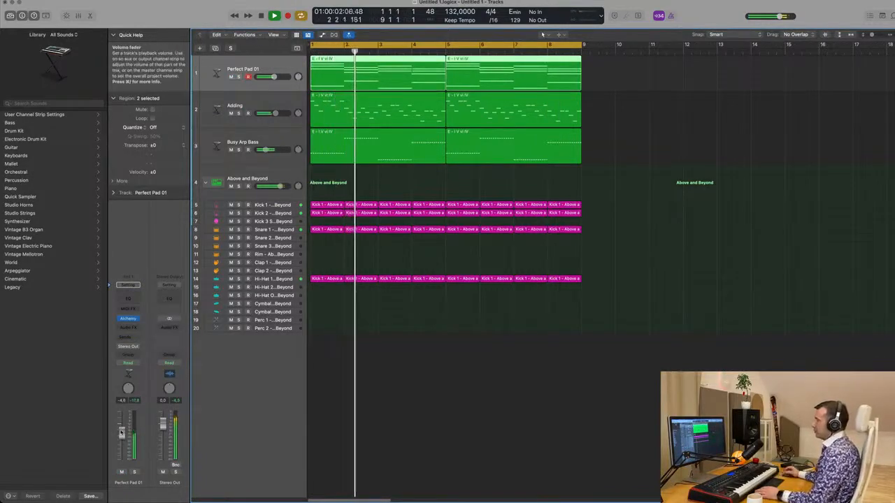
left_click_drag(121, 434, 123, 431)
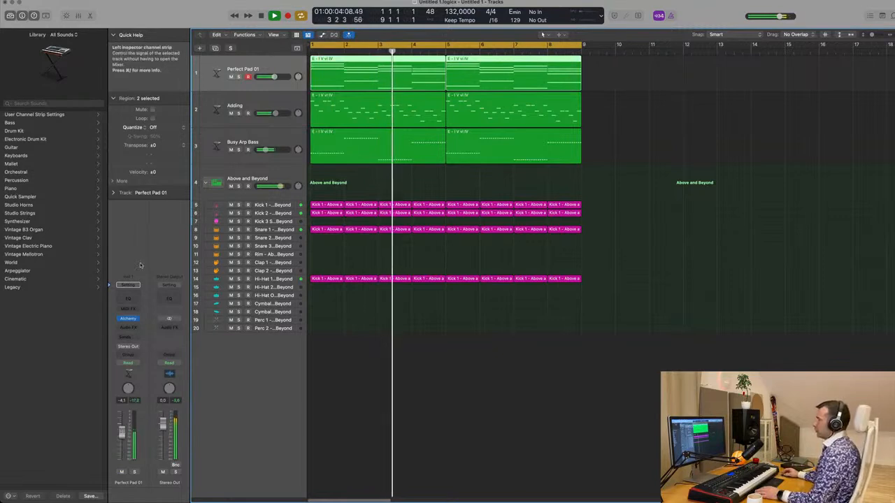
Step: Add a Channel EQ to Perfect Pad 01 with a low cut just below 100 Hz, and set the track volume to -2.5 dB
left_click(134, 299)
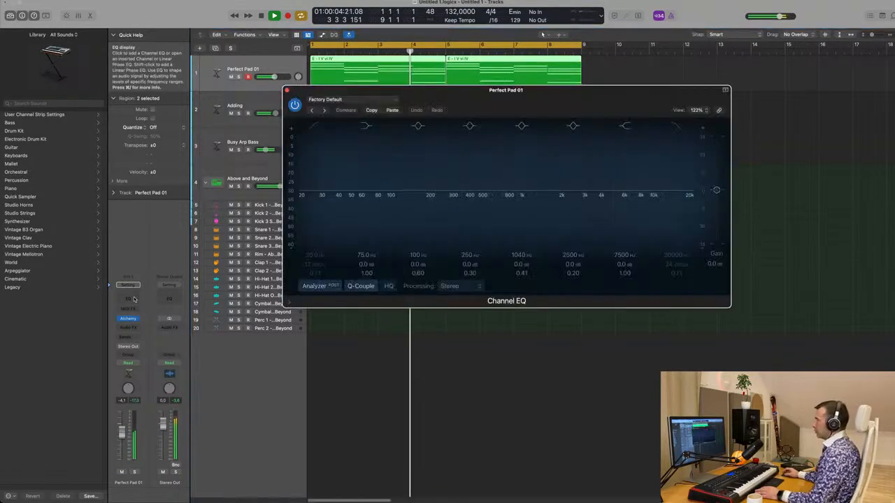
left_click(315, 127)
mouse_move(319, 173)
left_mouse_down()
mouse_move(392, 172)
mouse_move(397, 201)
mouse_move(376, 200)
left_mouse_up()
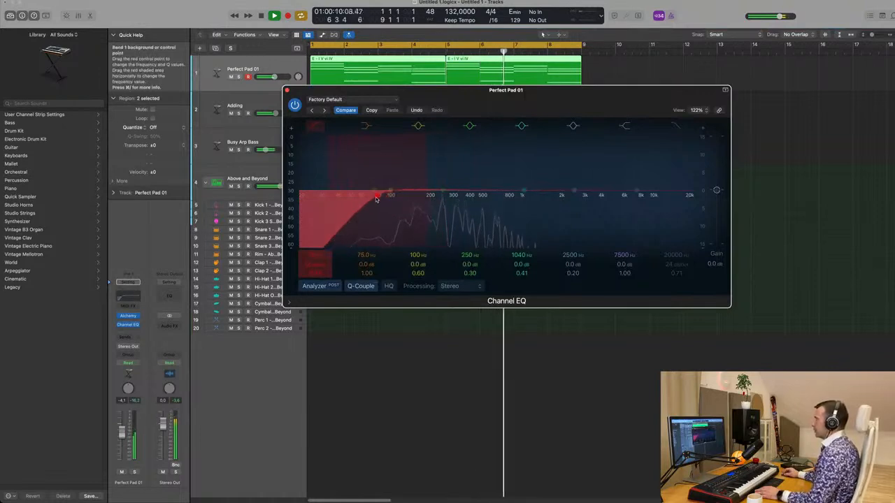
left_click_drag(417, 116, 426, 118)
left_click_drag(122, 432, 123, 432)
left_click(295, 92)
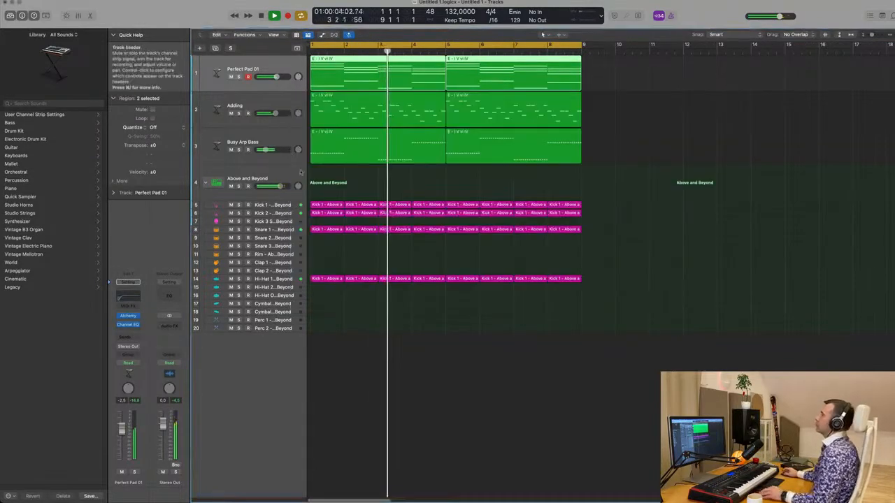
Step: Duplicate the Busy Arp Bass track with its instrument and effect settings
key("super+Left")
key("super+Left")
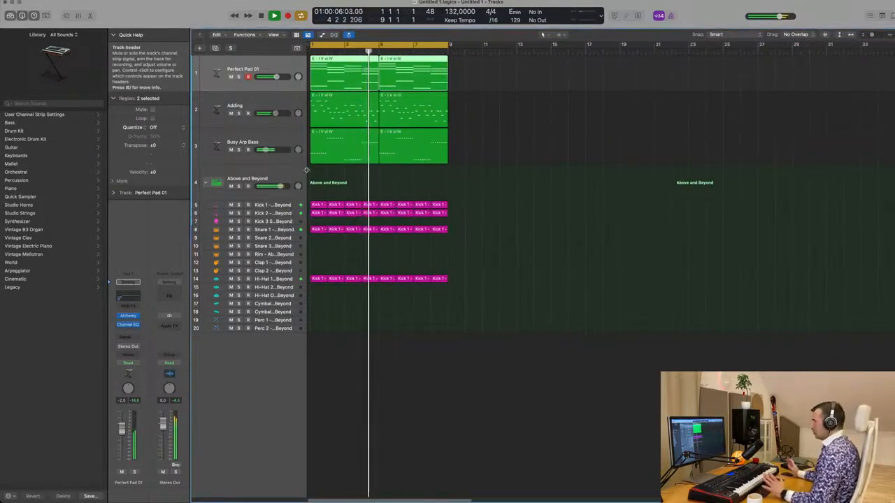
left_click(340, 186)
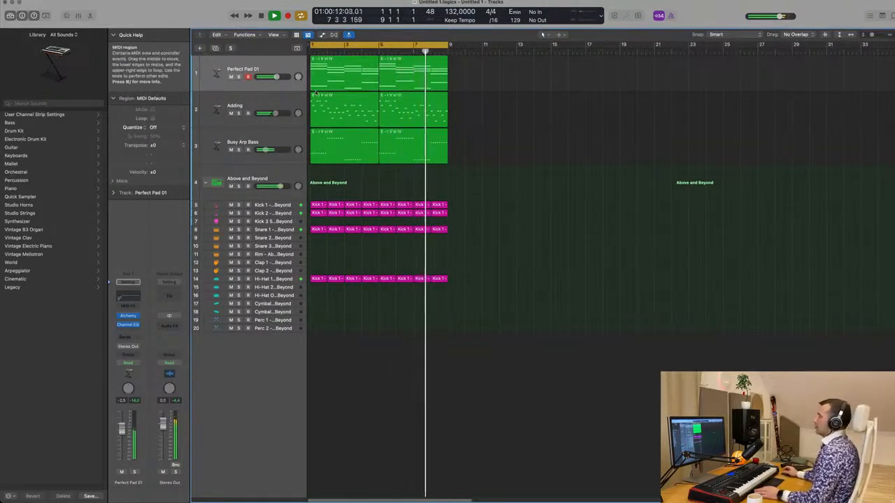
left_click(268, 135)
left_click(277, 98)
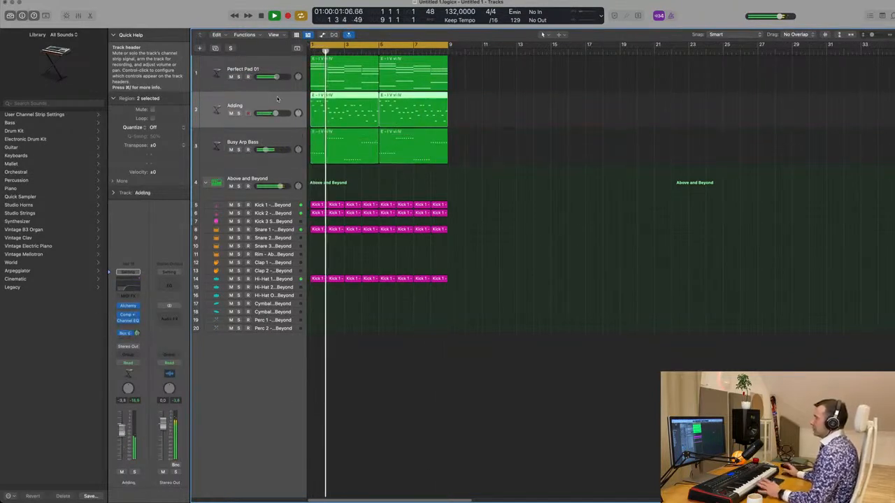
left_click(278, 139)
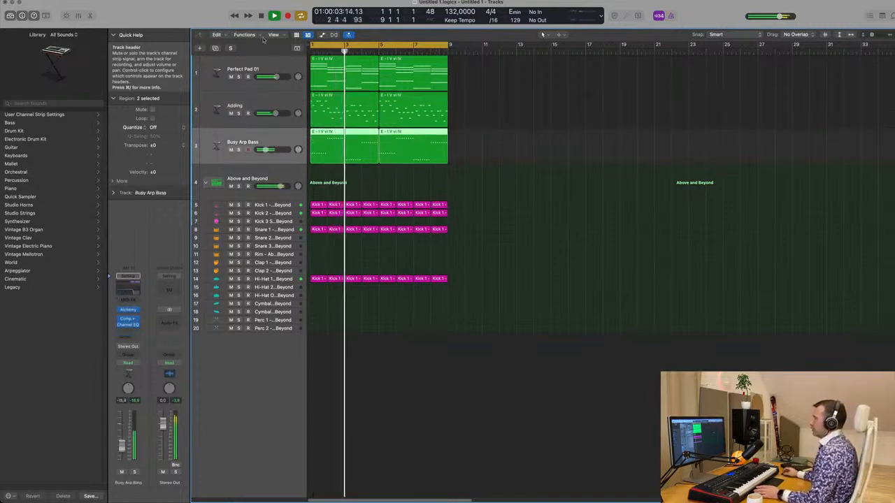
key("super+d")
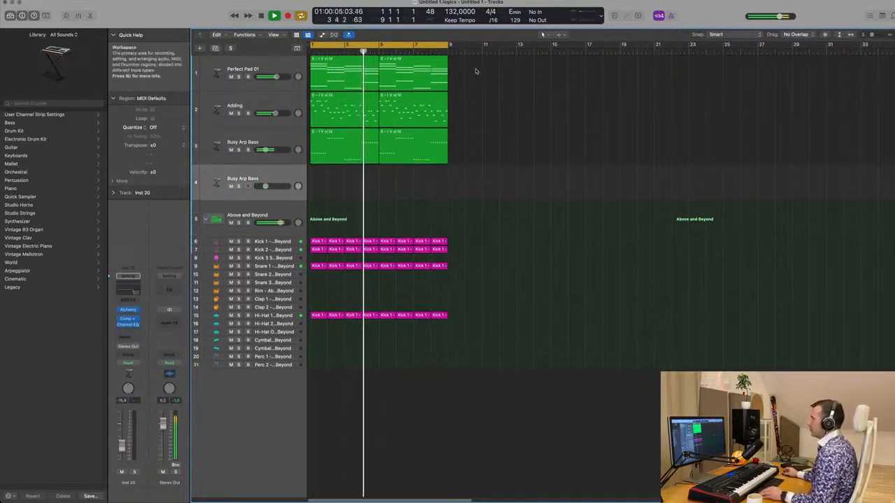
Step: Copy the first Perfect Pad 01 region onto the new track at bar 1 and open its notes for editing
left_click_drag(341, 78, 337, 189)
key("space")
double_click(359, 185)
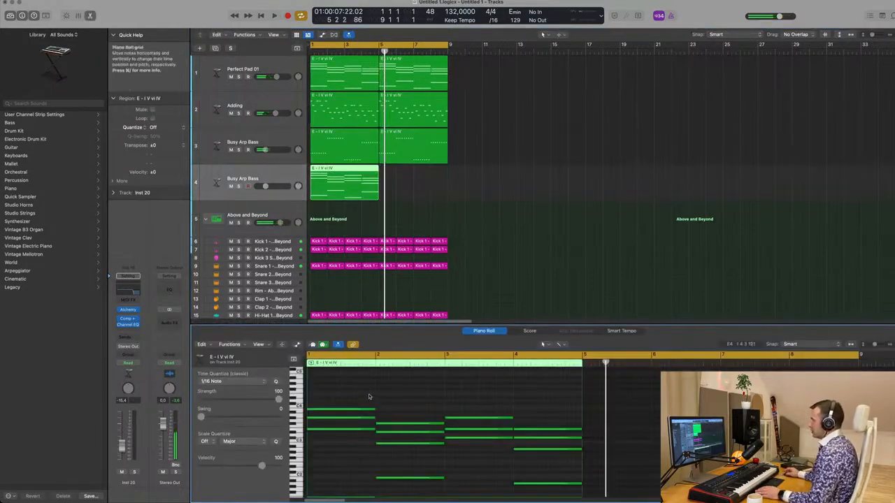
Step: Delete the 12 upper chord notes from the copied region, keeping only the lowest note of each bar
scroll(374, 397, "down", 2)
left_click_drag(357, 388, 575, 439)
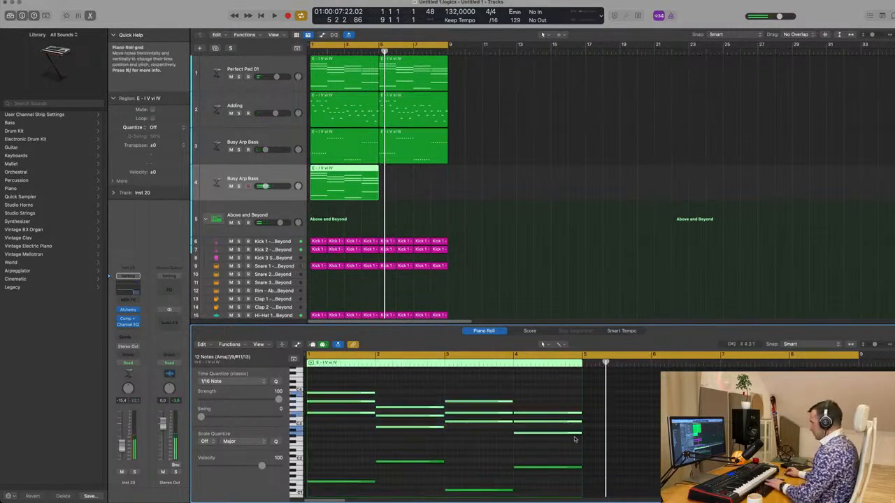
key("Delete")
scroll(428, 405, "down", 2)
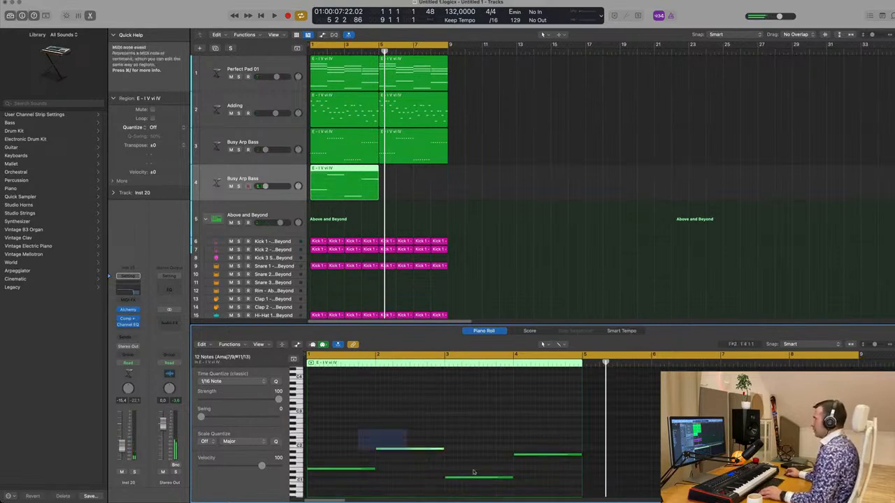
Step: Turn the four long bass notes into four quarter notes per bar, and play the loop from the start
left_click_drag(395, 448, 582, 493)
scroll(433, 472, "up", 3)
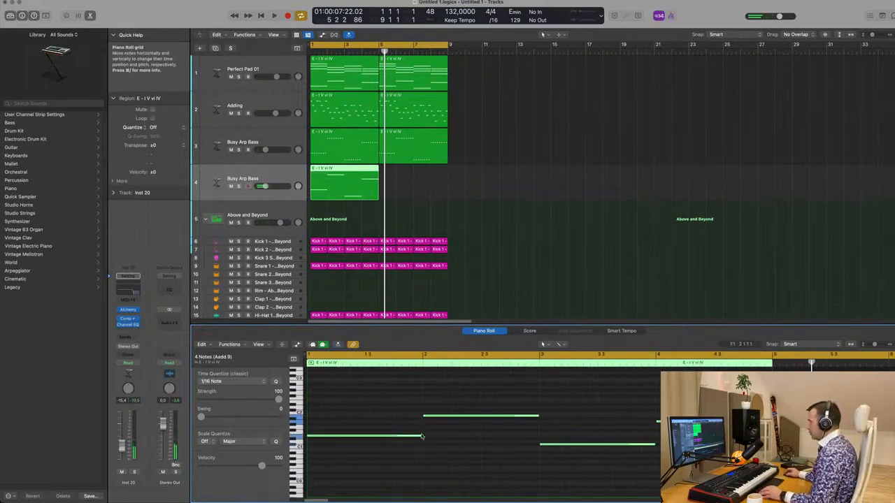
mouse_move(421, 438)
left_mouse_down()
mouse_move(344, 441)
mouse_move(417, 437)
left_mouse_up()
key("Return")
key("space")
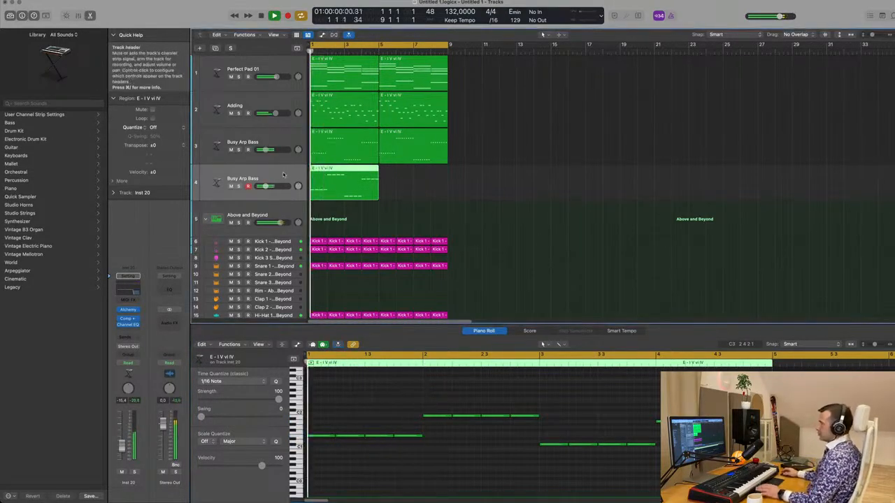
Step: Switch off the high-cut band in the new bass track's Channel EQ and audition the sound
left_click(128, 290)
left_click(674, 128)
key("space")
key("space")
left_click_drag(628, 104, 761, 129)
key("space")
Step: Repeat the new bass region once so that it fills bars 5 to 8
left_click(389, 184)
left_click(346, 192)
key("super+r")
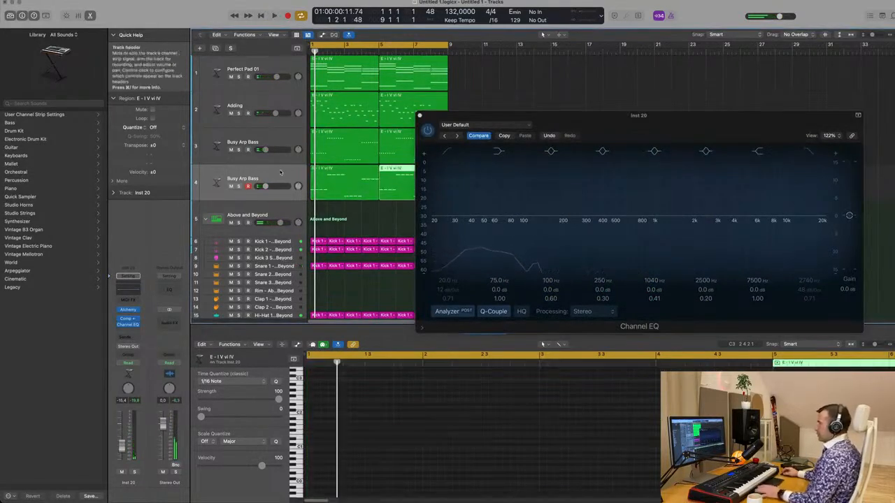
Step: Open Alchemy on the duplicated bass track and filter the trance bass presets by Complex timbre
left_click(284, 174)
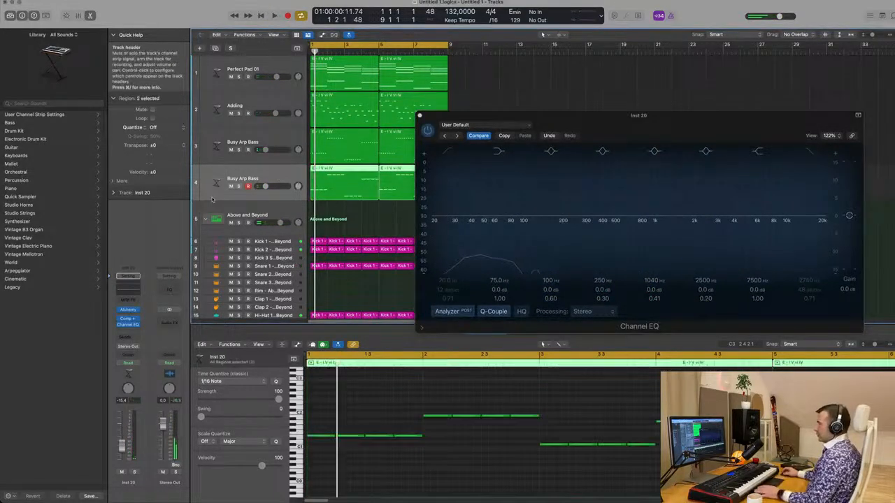
left_click(127, 310)
key("space")
left_click_drag(560, 99, 579, 98)
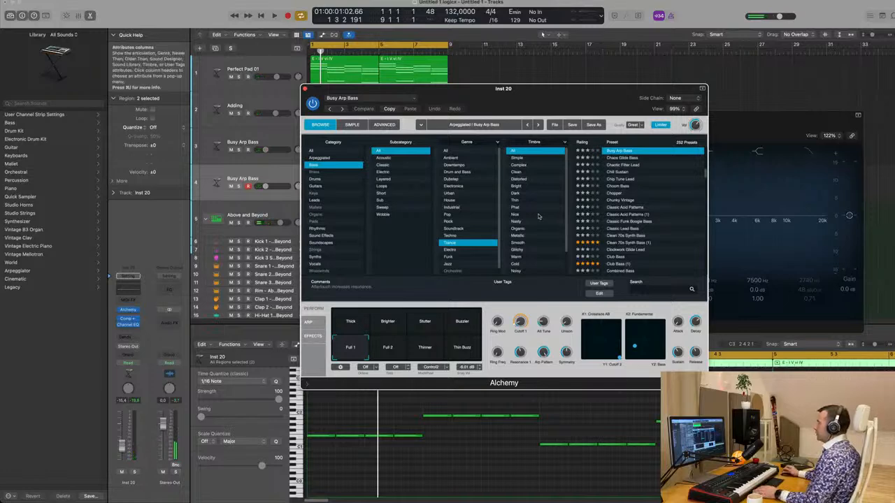
left_click(519, 165)
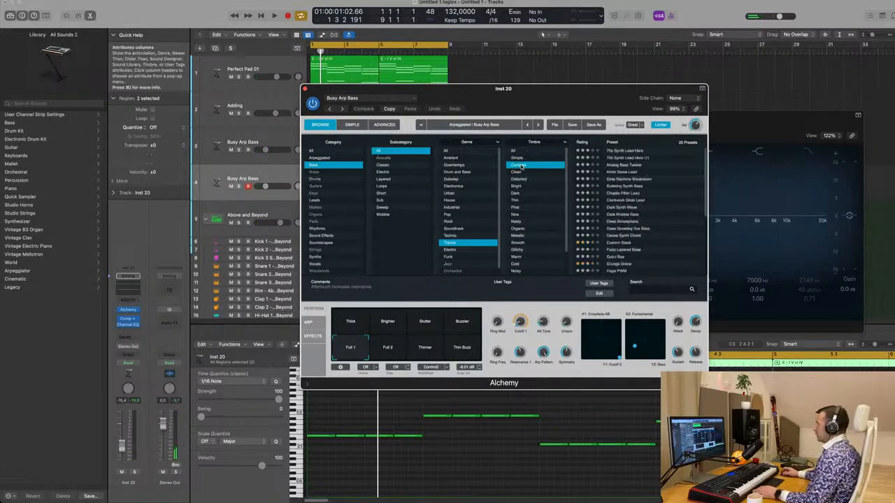
Step: Load the Dark Synth Wave preset and set the track volume to -3.9 dB while auditioning it
left_click(624, 207)
left_click_drag(573, 99, 613, 121)
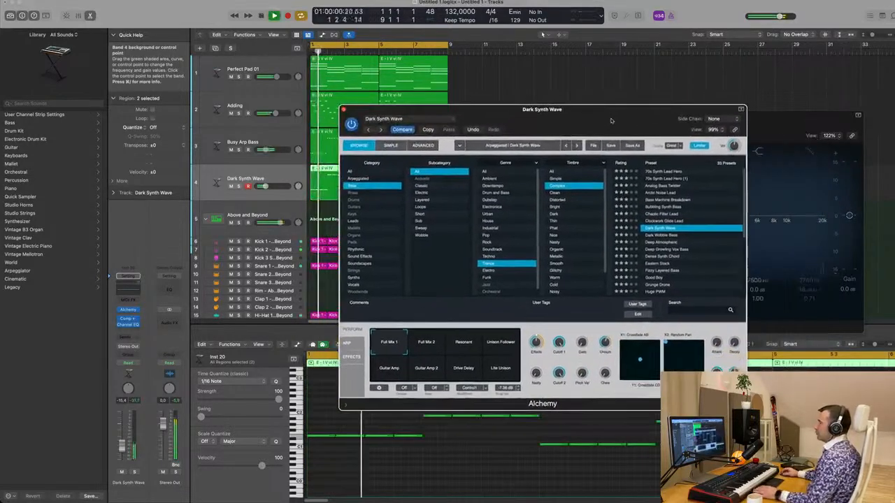
left_click(121, 439)
key("space")
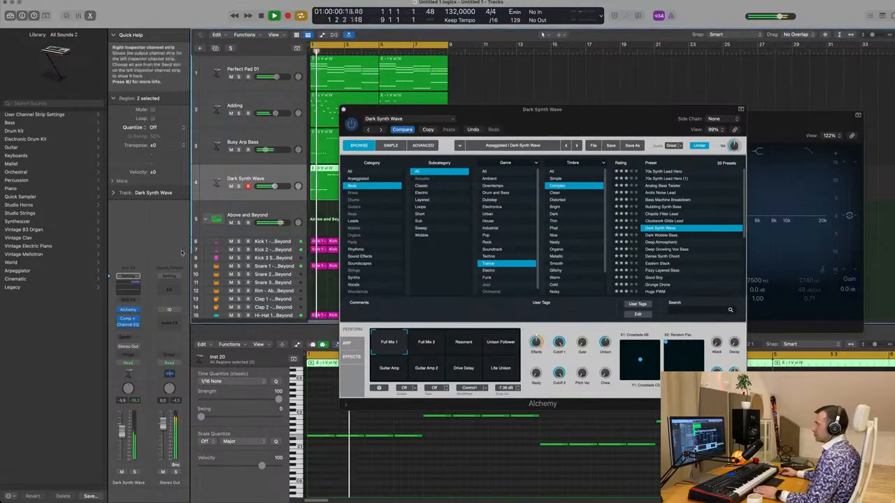
Step: Load the Deep Atmospheric preset on the duplicated bass track and audition it in the loop
left_click(660, 242)
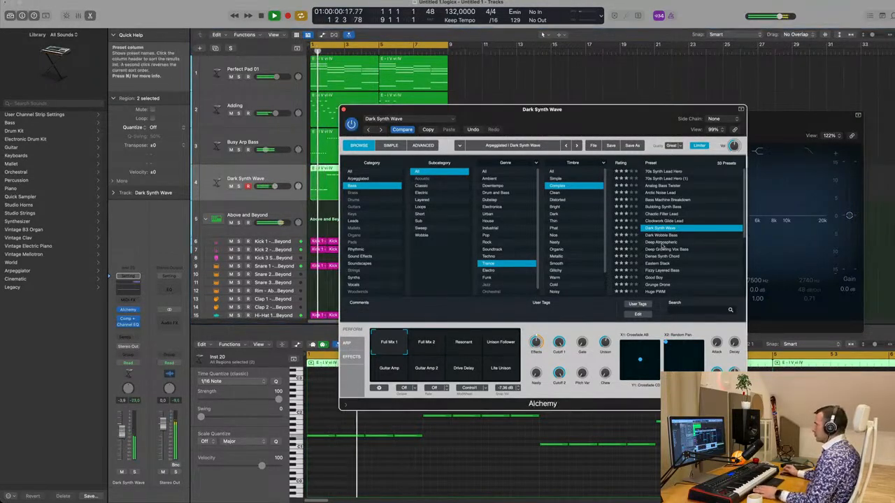
left_click_drag(589, 109, 695, 119)
key("space")
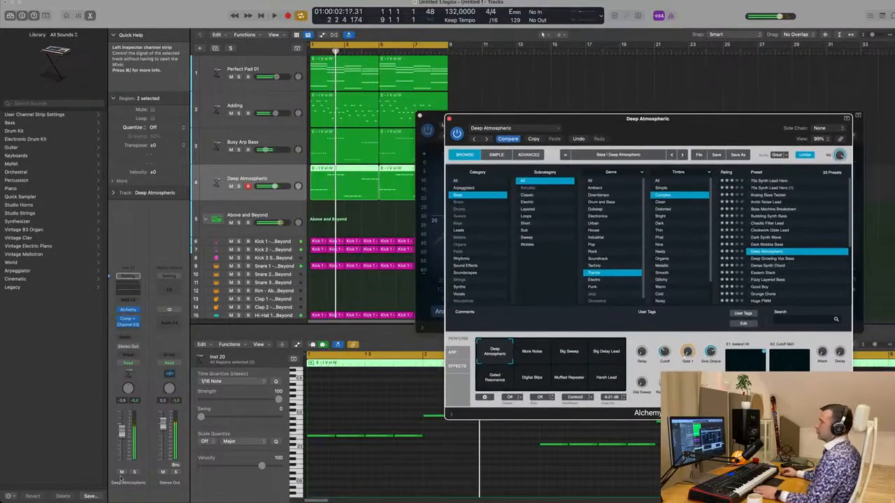
key("space")
key("space")
key("space")
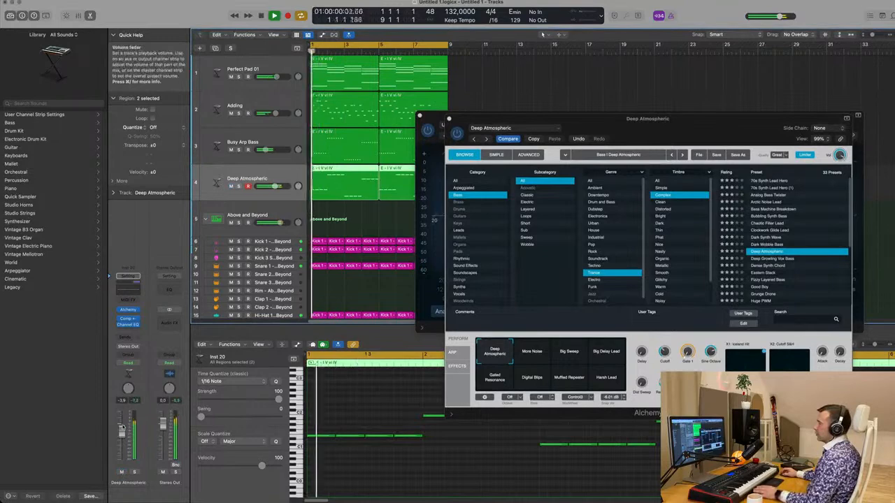
Step: Audition Alchemy's performance snapshots from More Noise through Harsh Lead in the loop and return to the Deep Atmospheric snapshot
key("space")
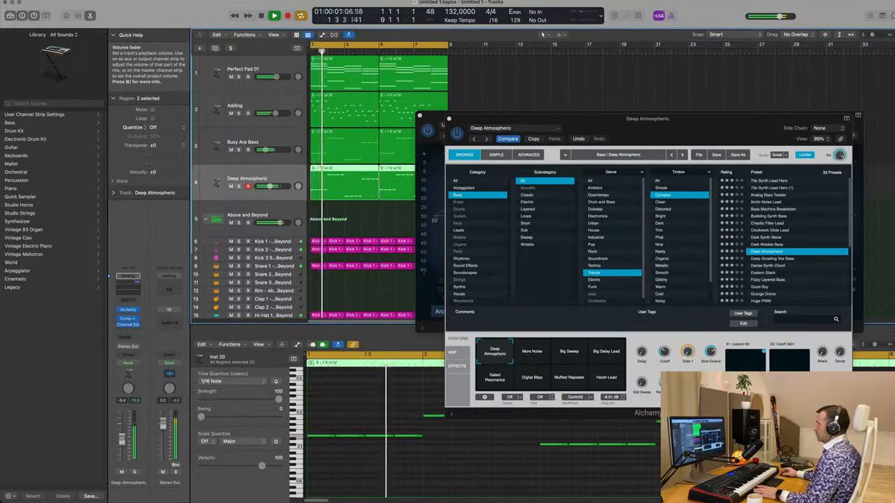
left_click(533, 352)
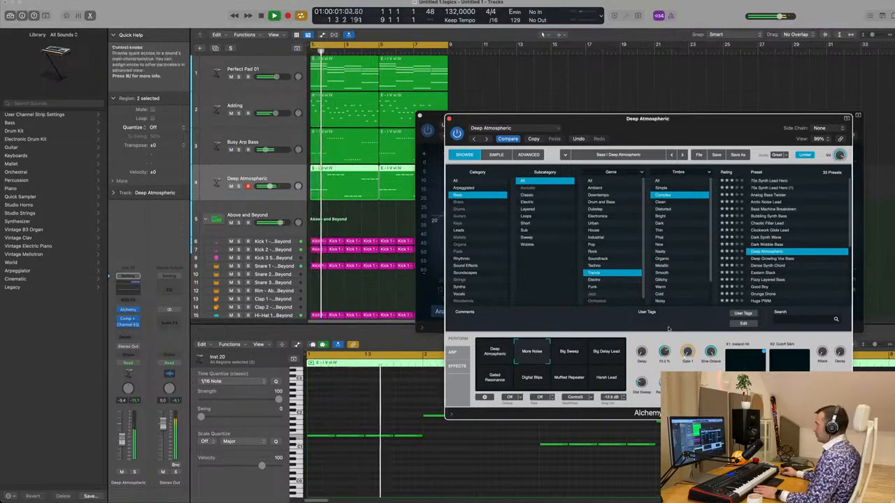
left_click(581, 351)
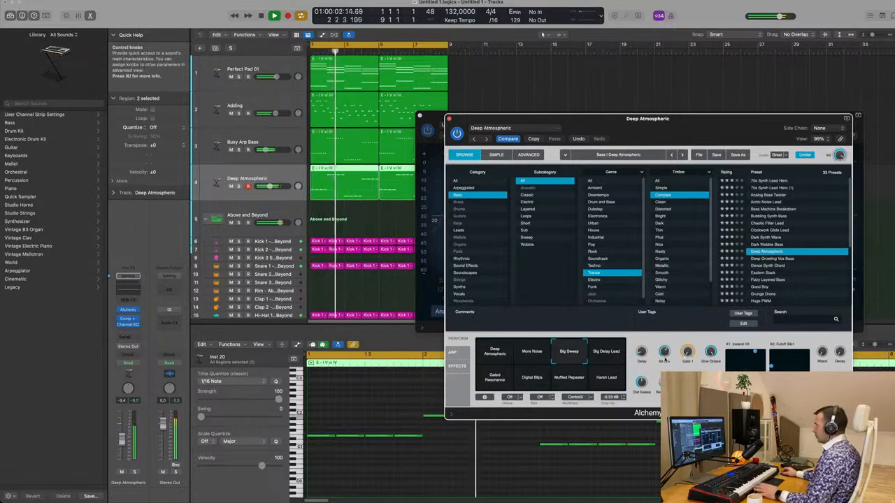
left_click(601, 354)
left_click(494, 379)
key("space")
left_click(534, 381)
left_click(571, 381)
left_click(596, 383)
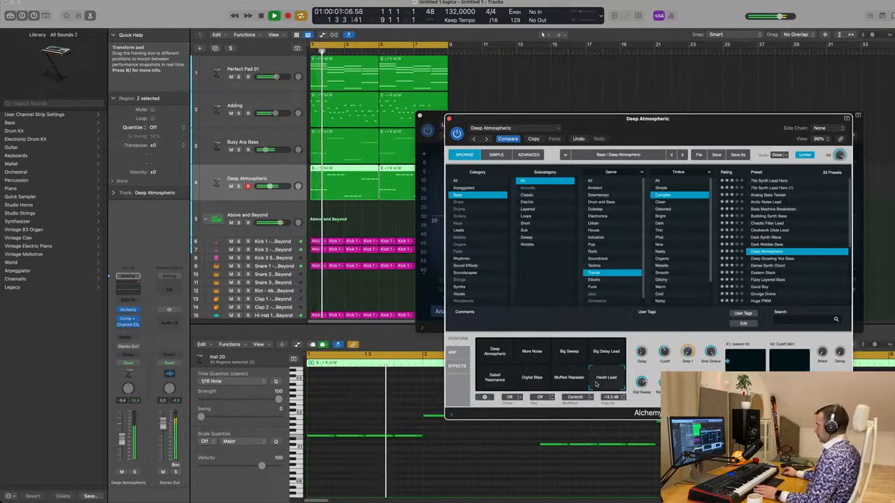
left_click(505, 359)
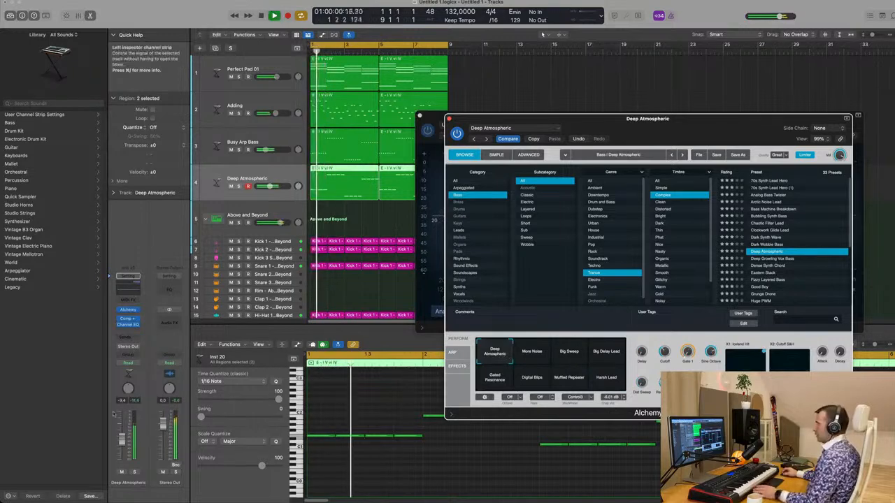
Step: Listen to the Deep Atmospheric track soloed while inspecting Alchemy's arpeggiator and performance controls, and return to the full mix
left_click(135, 472)
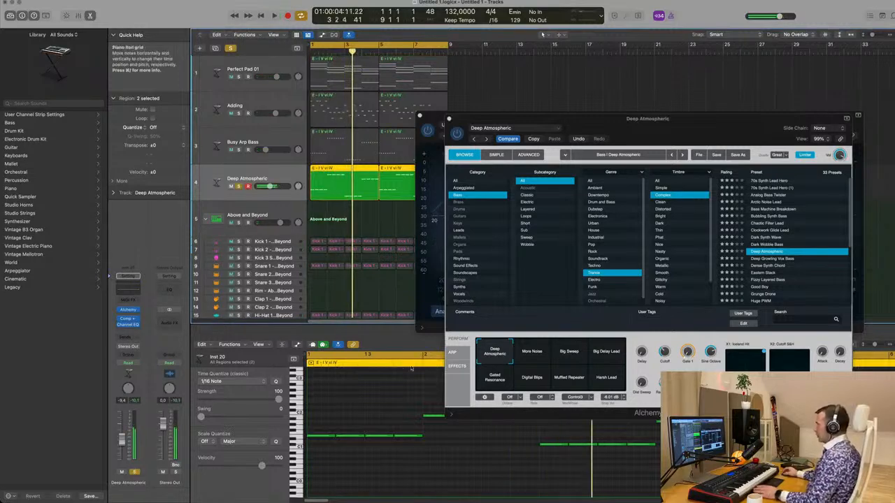
left_click(453, 352)
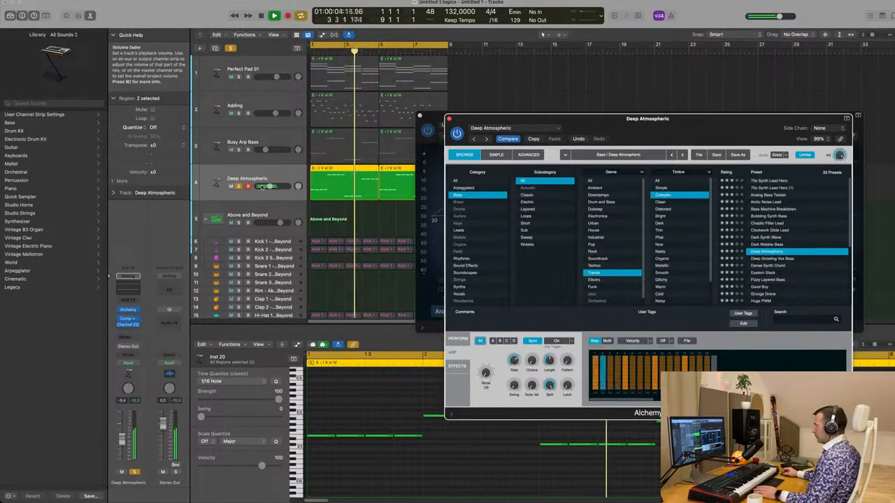
left_click_drag(665, 128, 579, 139)
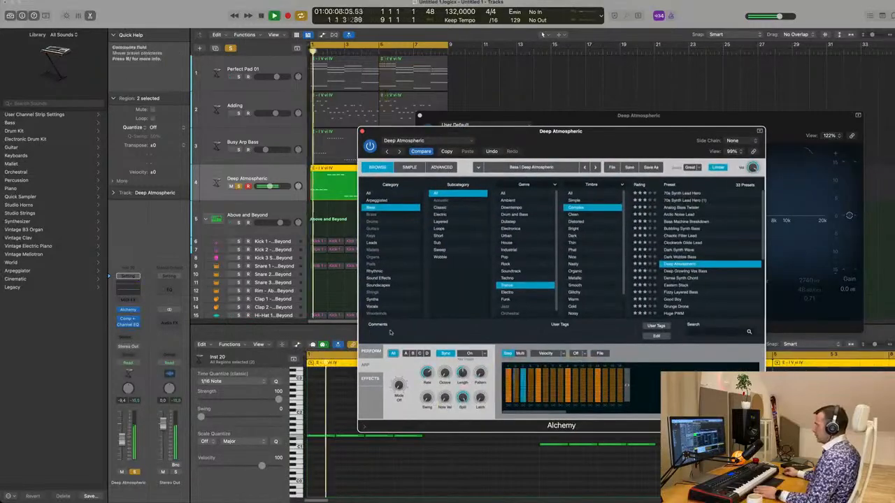
left_click(369, 353)
key("space")
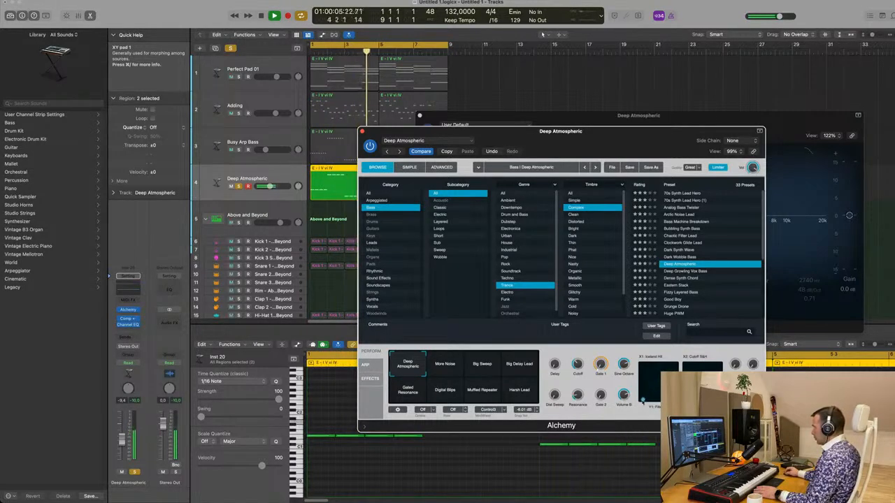
key("space")
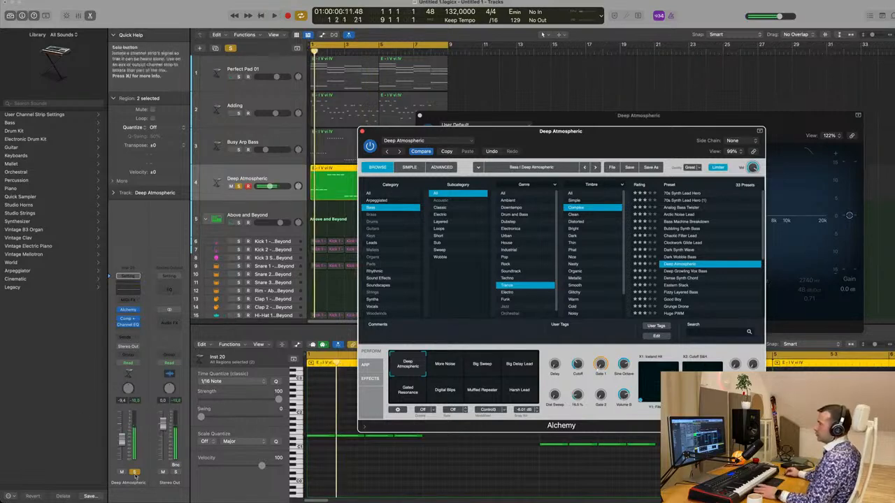
left_click(135, 473)
key("space")
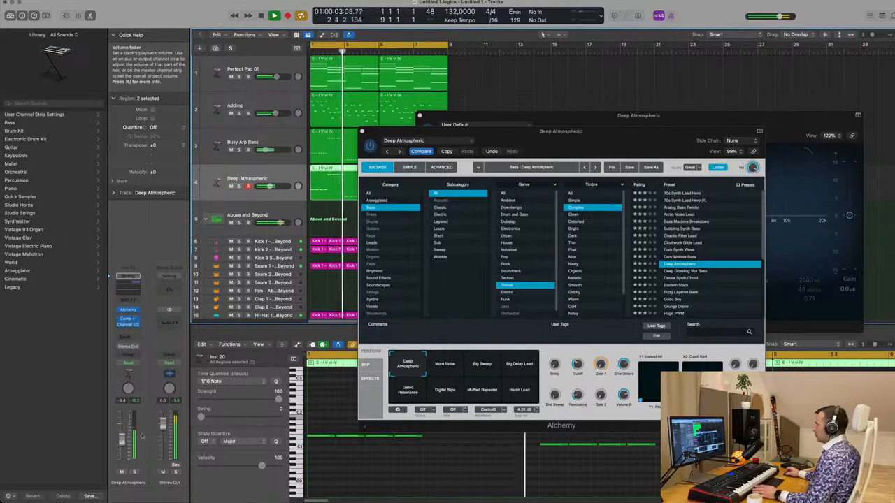
Step: Adjust Alchemy's Cutoff and its Cutoff S&H XY pad on the Deep Atmospheric track while auditioning the loop
left_click(577, 364)
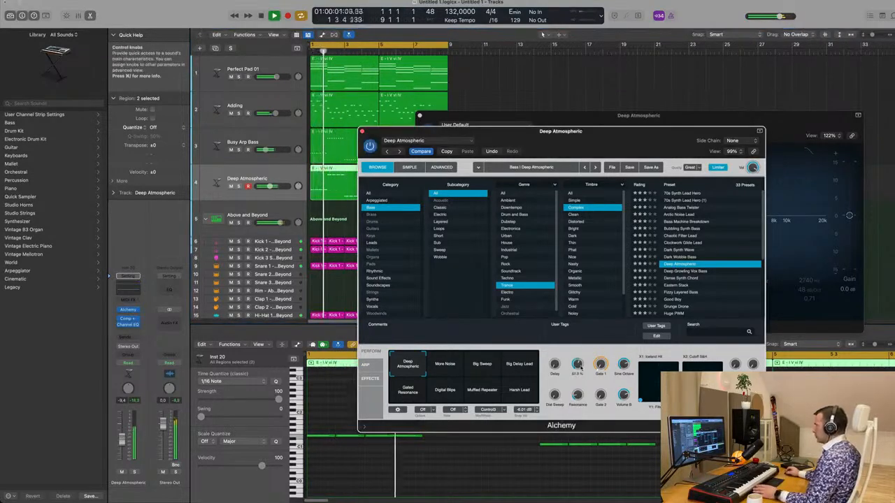
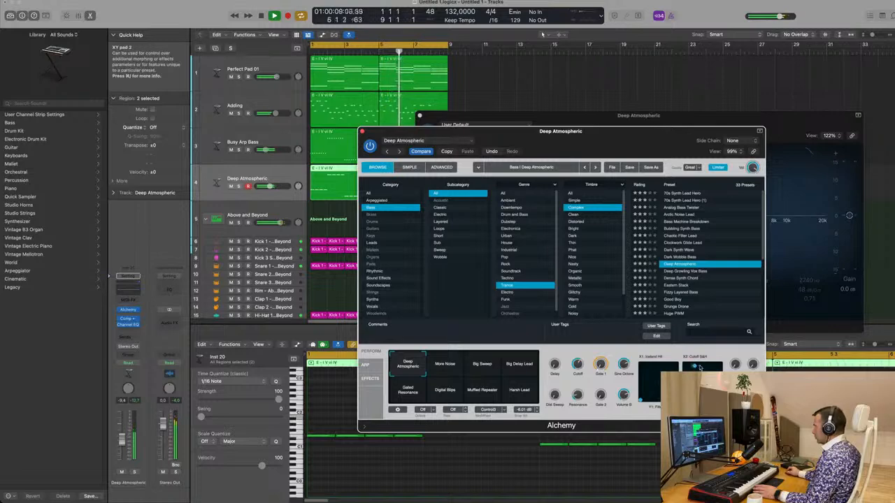
left_click_drag(696, 369, 715, 368)
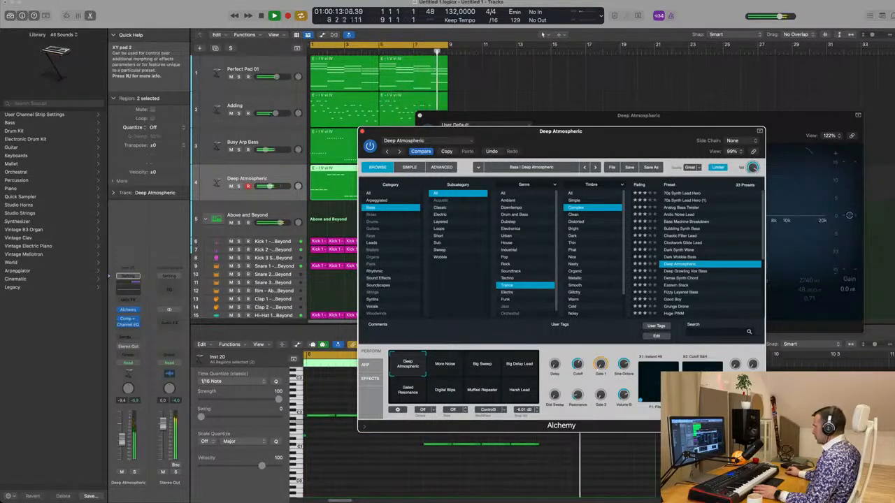
key("space")
key("space")
left_click_drag(599, 132, 728, 104)
key("space")
key("space")
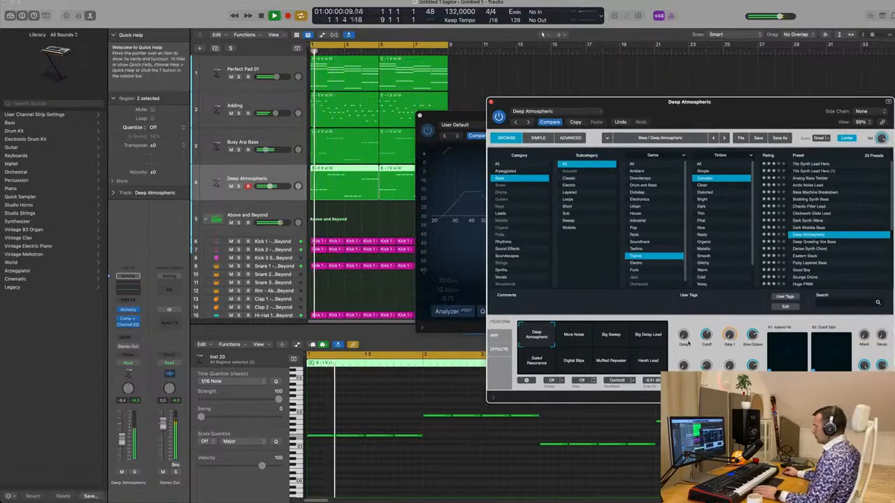
Step: Lower Alchemy's Cutoff and set the Deep Atmospheric track's volume to -7.0 dB while comparing it with the full mix
key("space")
key("space")
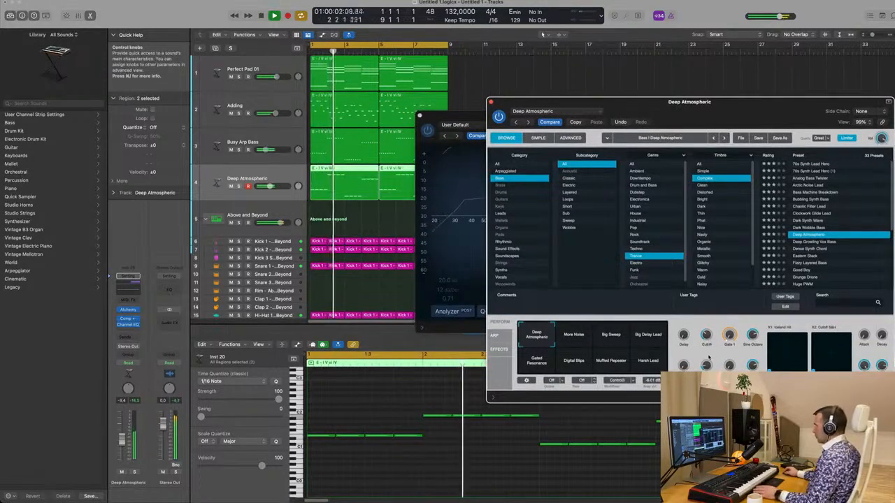
key("space")
key("space")
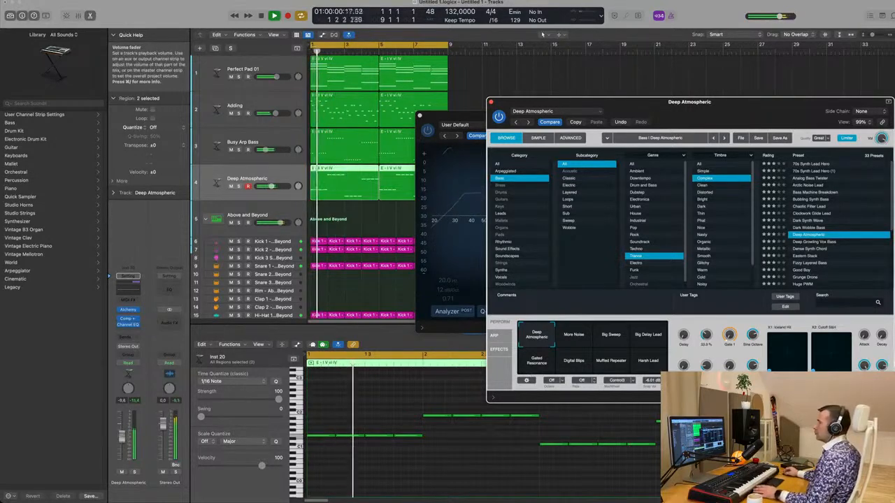
left_click(135, 472)
left_click(135, 471)
key("space")
key("space")
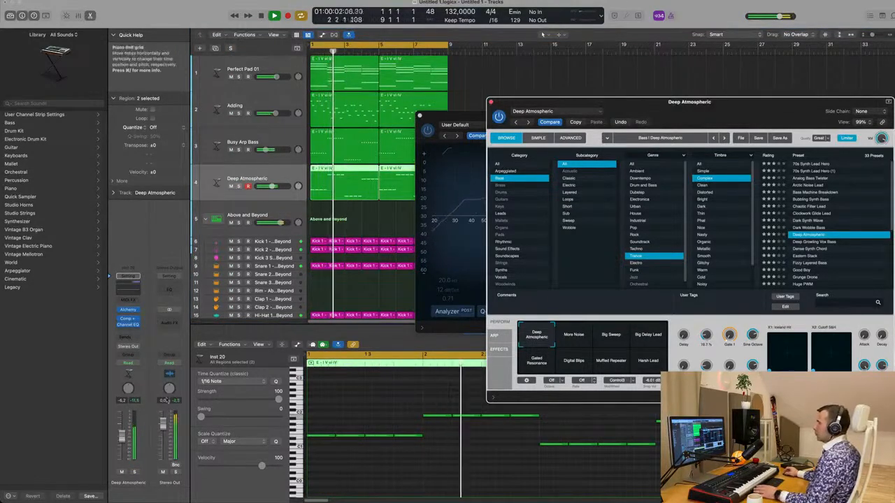
Step: Close the Channel EQ and Alchemy windows of the Deep Atmospheric track
left_click_drag(664, 102, 479, 171)
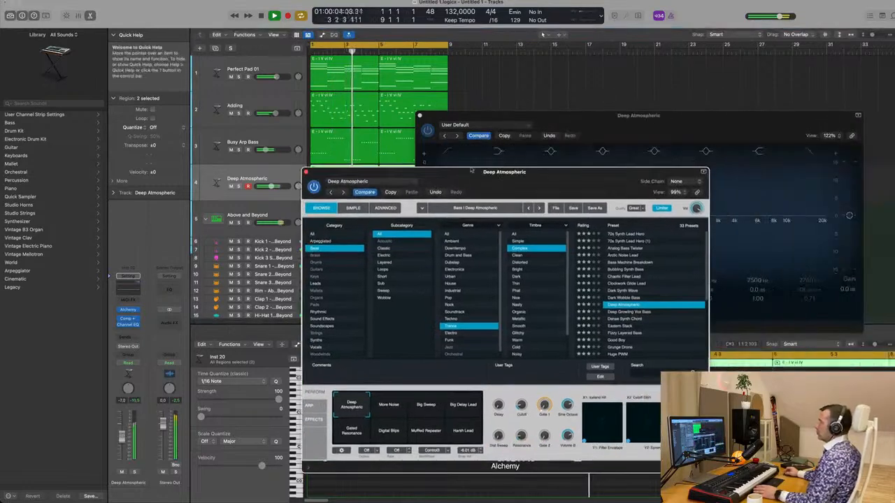
left_click_drag(491, 116, 451, 144)
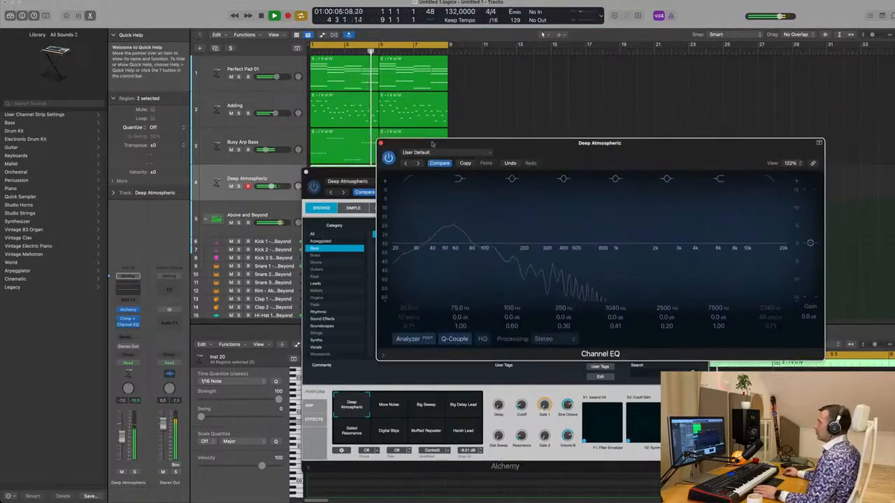
left_click(380, 144)
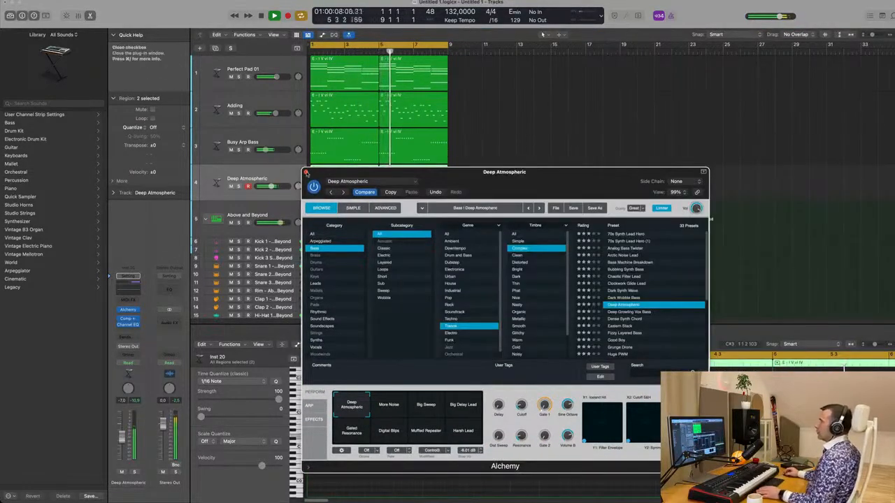
left_click(306, 172)
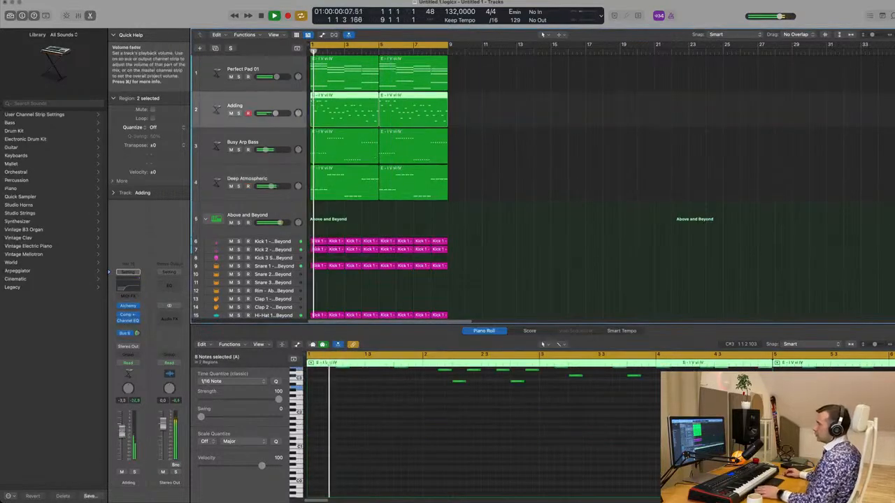
Step: Try to lower the Adding melody track's volume while the full loop plays
left_click_drag(121, 432, 121, 442)
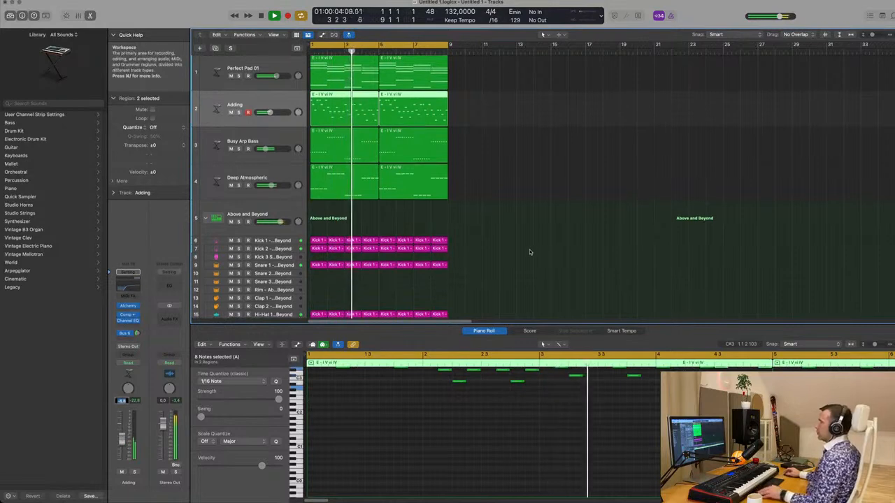
scroll(525, 252, "down", 2)
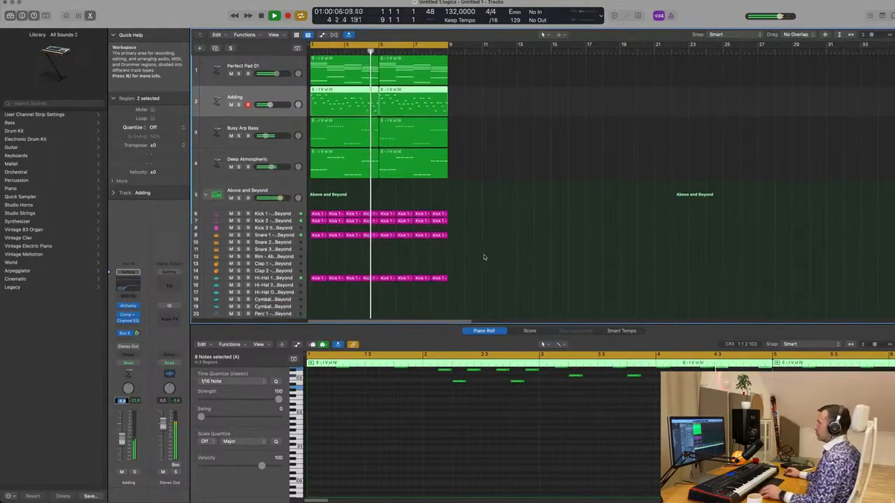
scroll(482, 257, "down", 3)
scroll(484, 257, "up", 3)
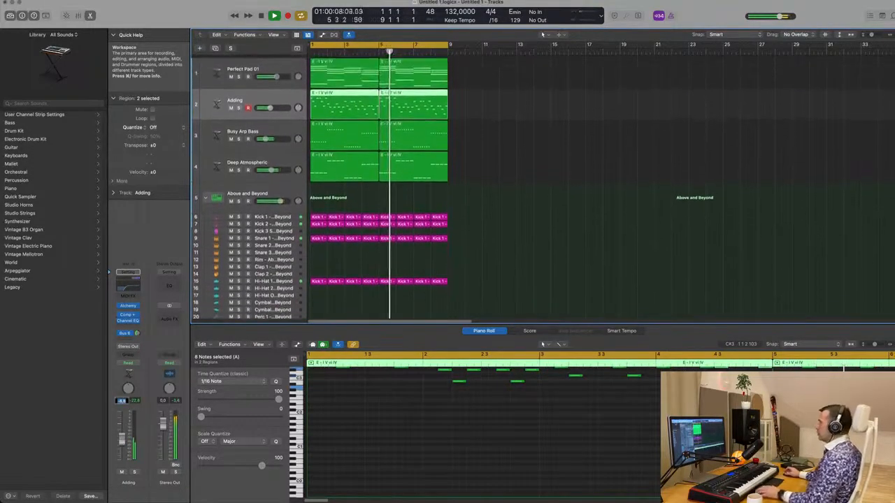
left_click(693, 0)
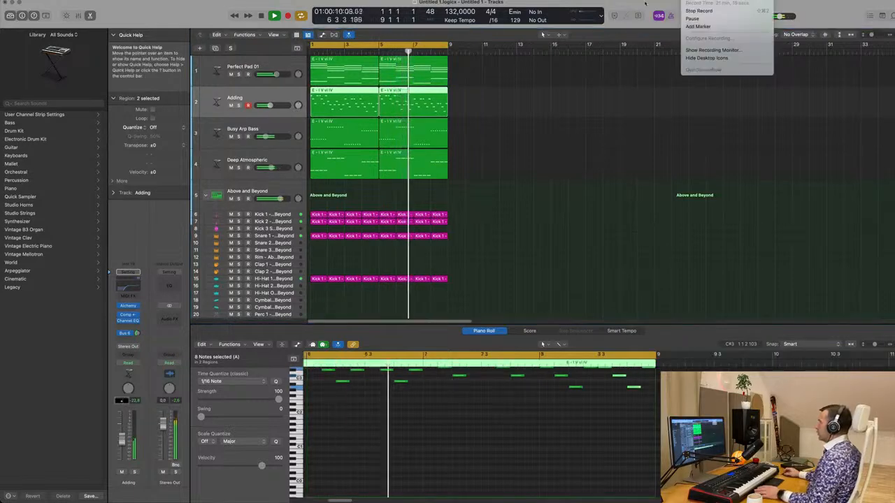
left_click(693, 0)
Step: Stop playback, select all regions of the eight-bar loop and repeat them three times to extend the arrangement to bar 33
key("space")
left_click(496, 171)
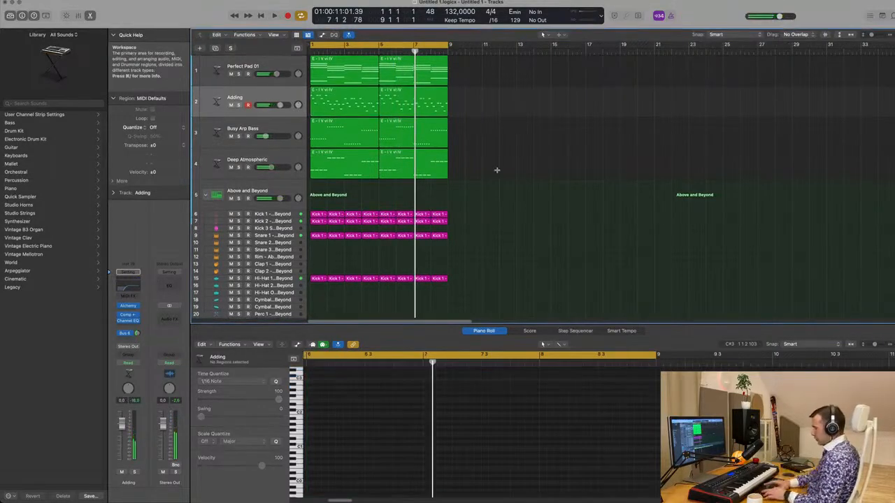
key("super+a")
key("super+r")
key("super+r")
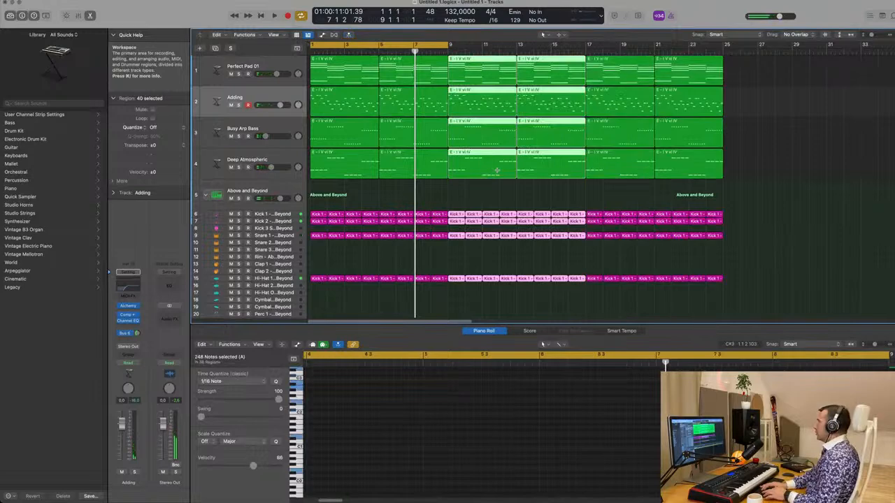
key("super+r")
Step: Show the secondary time ruler above the extended arrangement and deselect all regions
key("super+Left")
key("super+Left")
key("super+Left")
key("super+Left")
key("space")
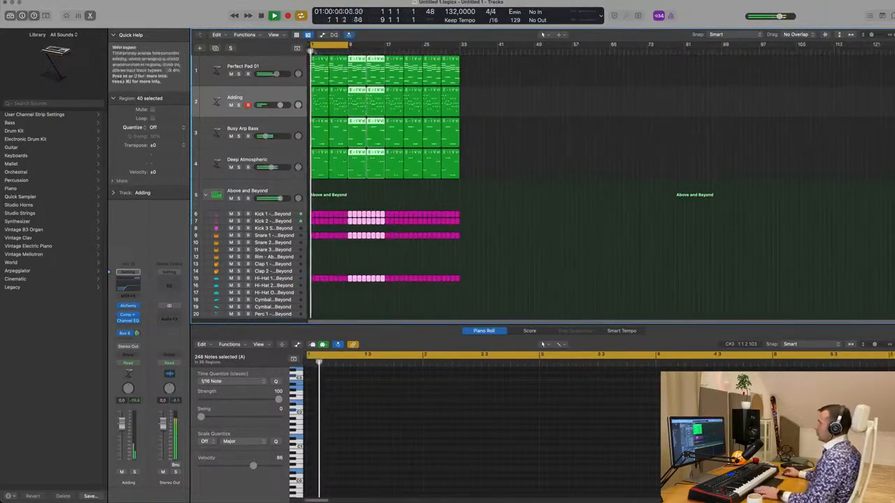
left_click(274, 34)
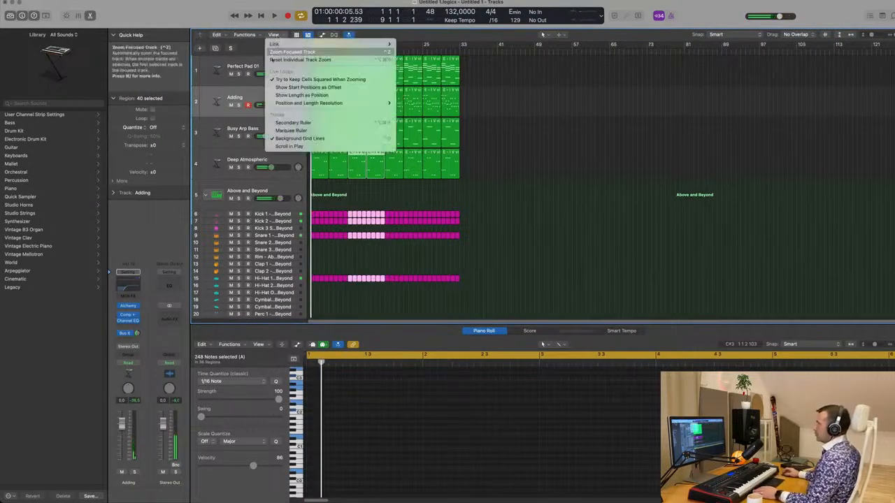
left_click(300, 123)
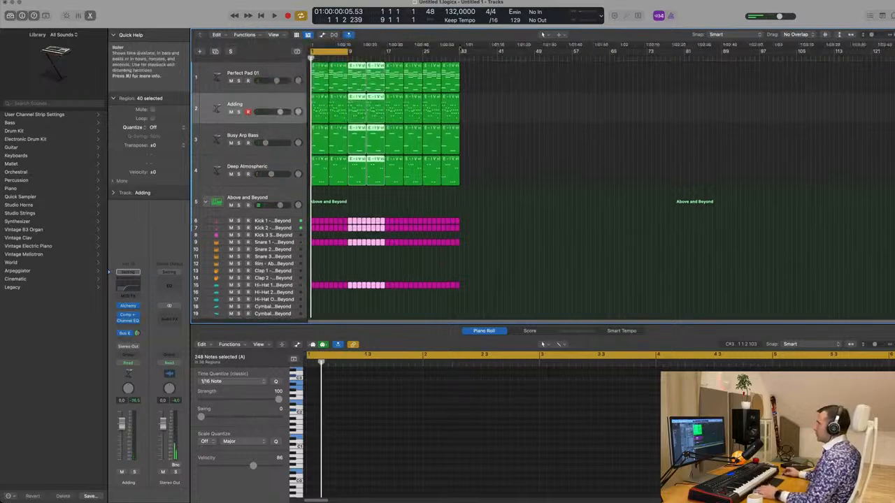
left_click(532, 107)
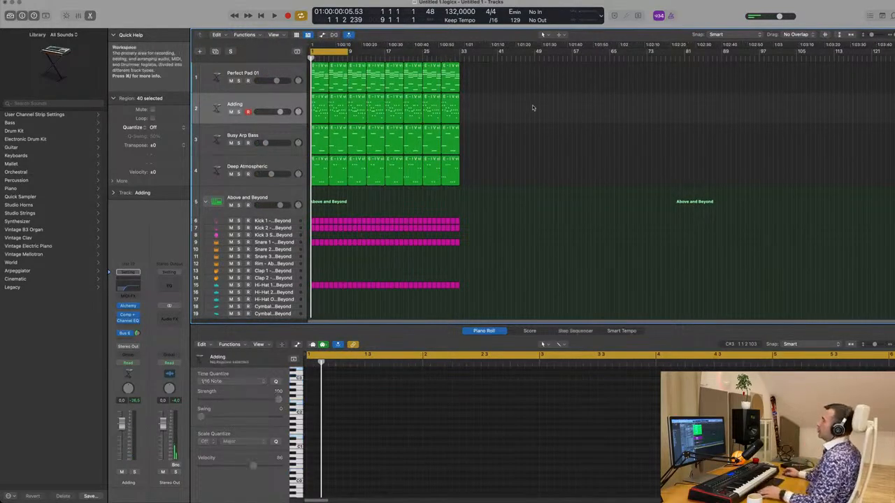
Step: Fit the 32-bar arrangement to the timeline view and play it from the start while reviewing the tracks
key("super+Right")
key("super+Right")
key("super+Right")
key("super+Right")
key("super+Right")
key("super+Right")
key("super+Right")
key("super+Left")
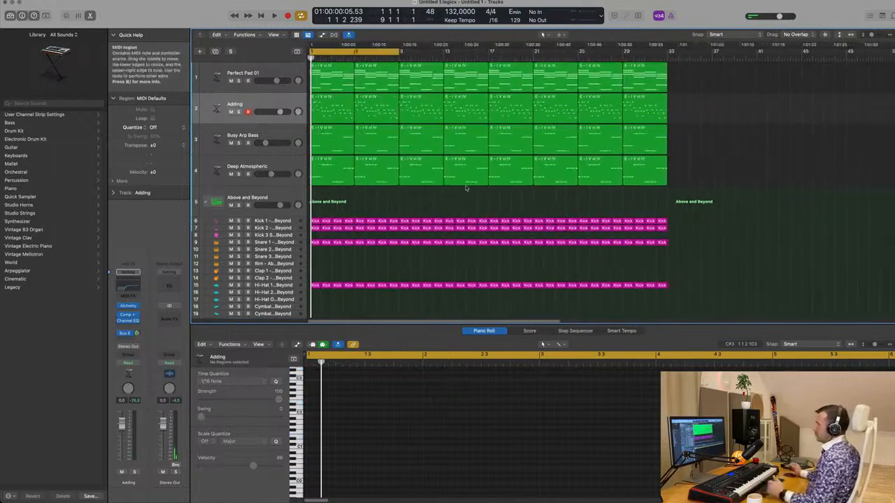
key("space")
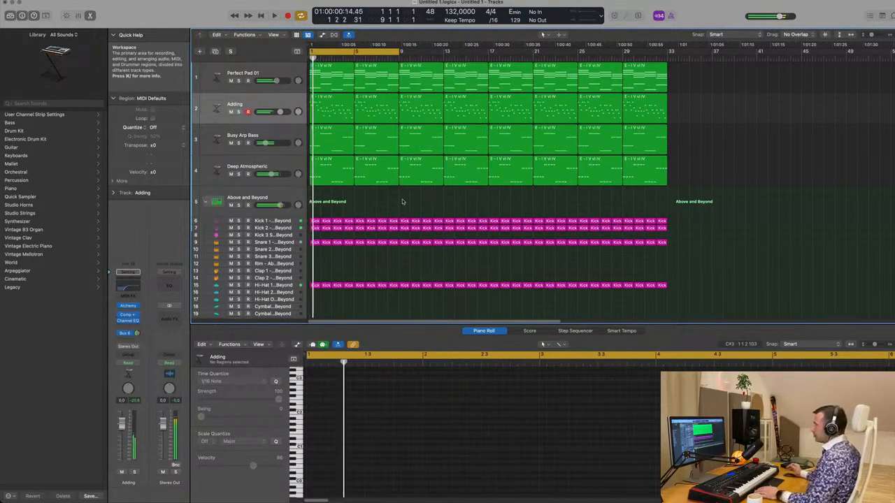
scroll(370, 266, "down", 2)
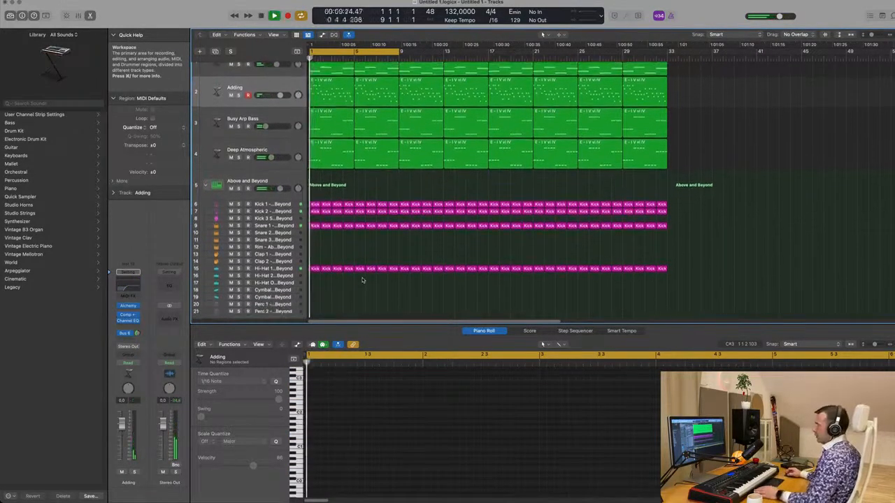
Step: Duplicate the Above and Beyond drum track as a second drum track with the Roland TR-909 kit, and show its subtracks
scroll(364, 279, "down", 2)
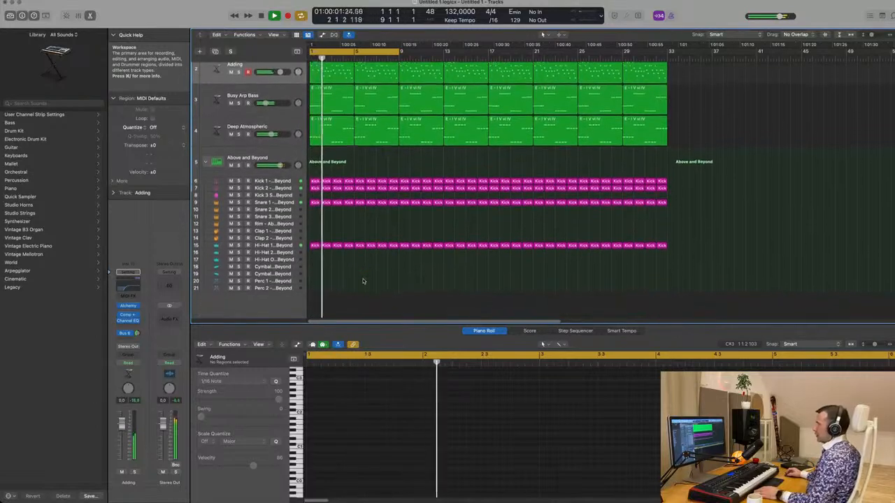
left_click(279, 151)
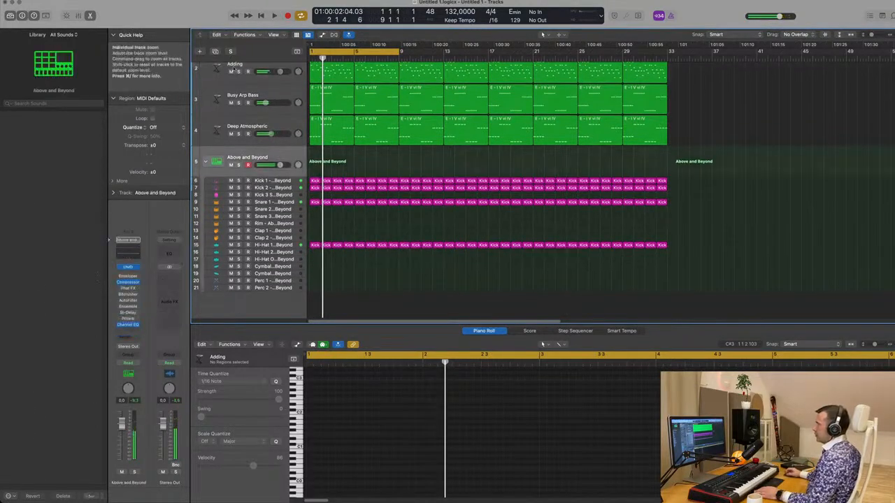
key("super+d")
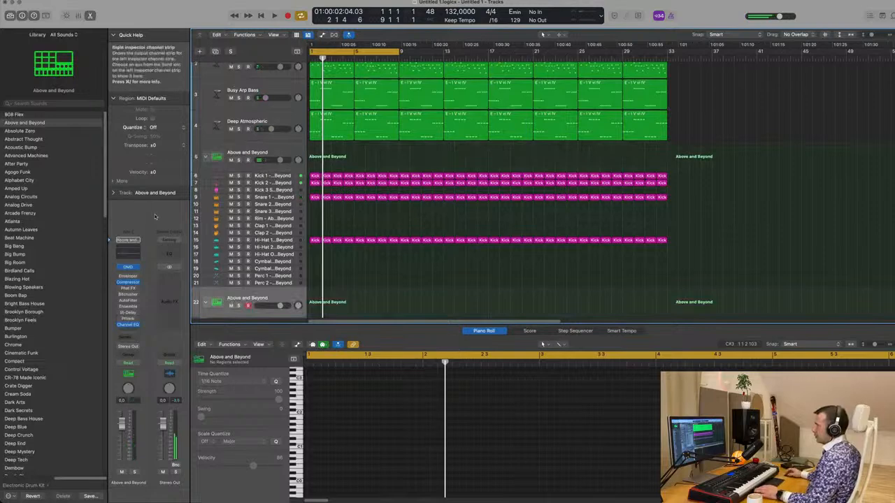
scroll(79, 287, "down", 5)
scroll(79, 286, "down", 10)
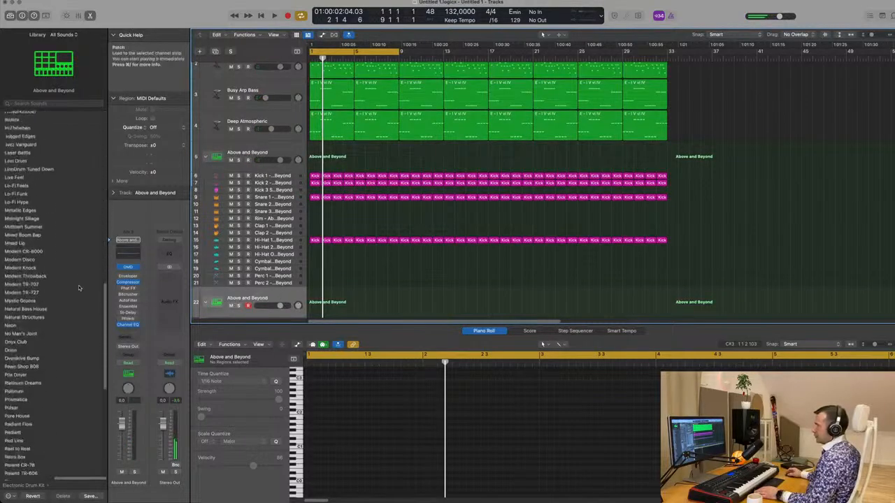
left_click(31, 296)
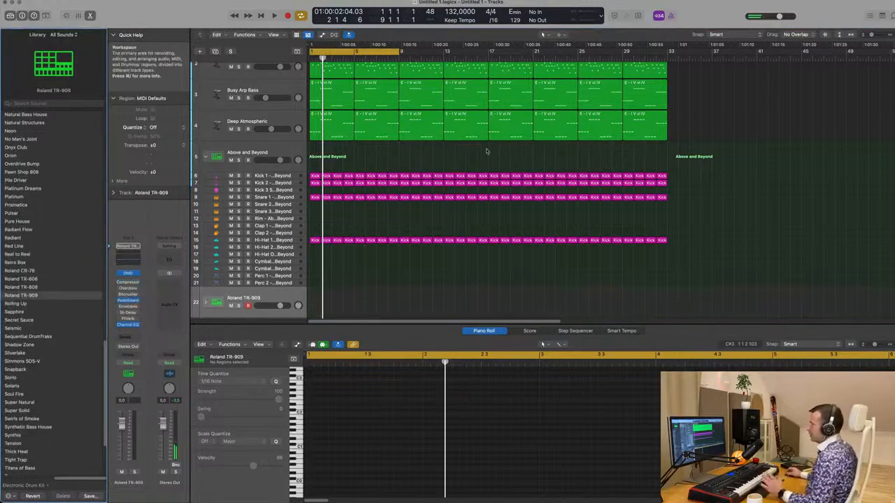
scroll(376, 257, "down", 5)
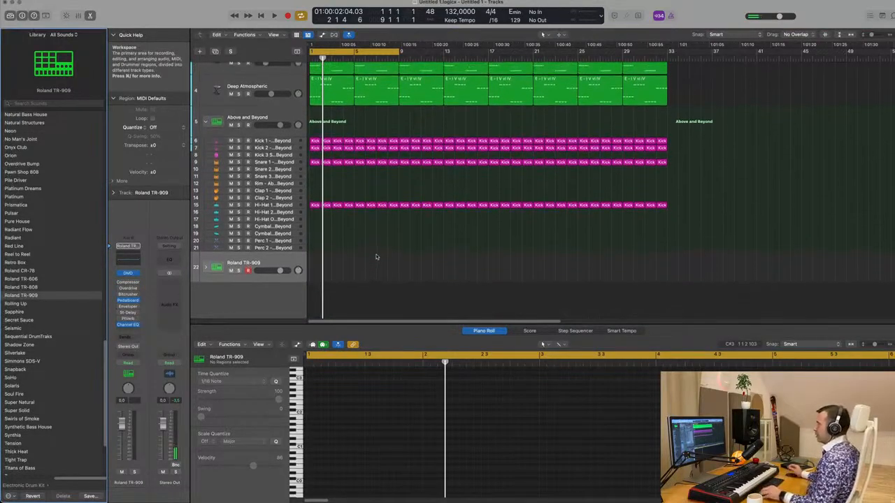
left_click(204, 269)
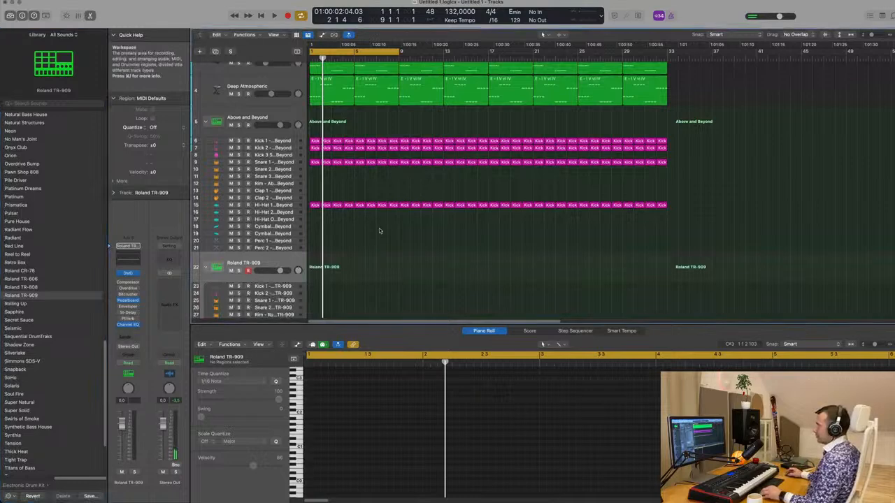
Step: Name all regions after their tracks and colour them to match their track colours
key("super+a")
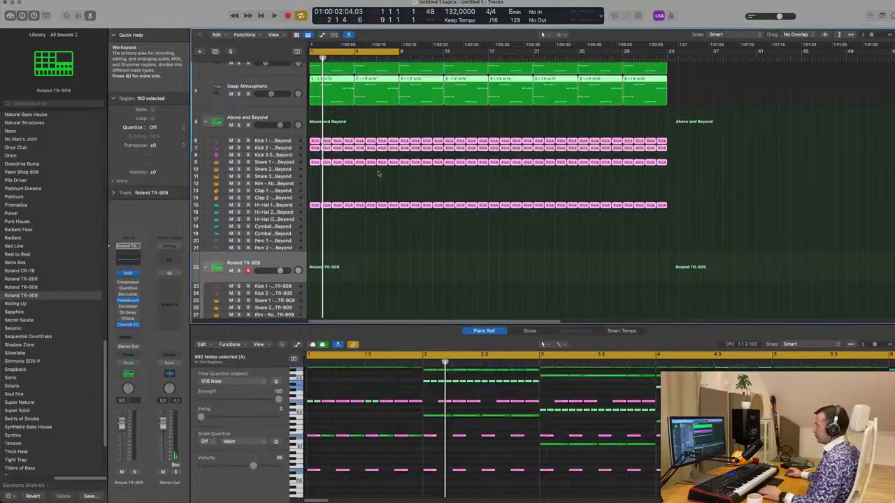
right_click(383, 166)
left_click(386, 168)
right_click(380, 164)
left_click(383, 174)
right_click(363, 191)
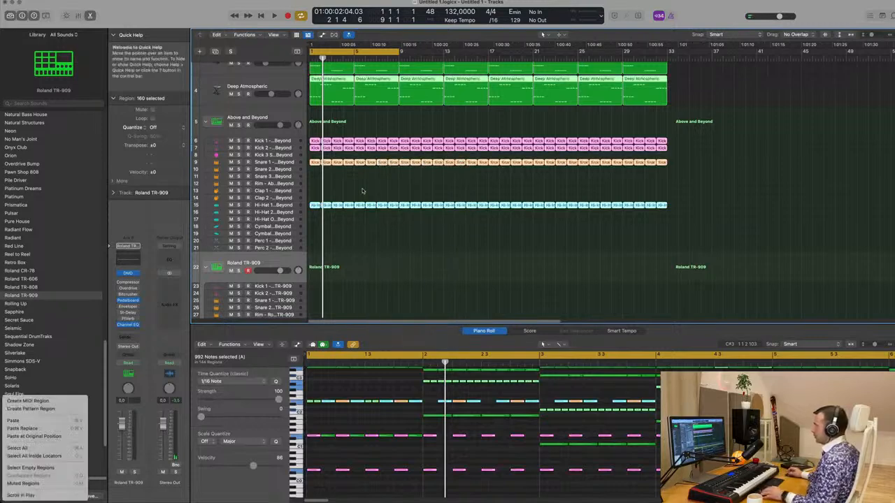
left_click(389, 233)
scroll(374, 237, "down", 3)
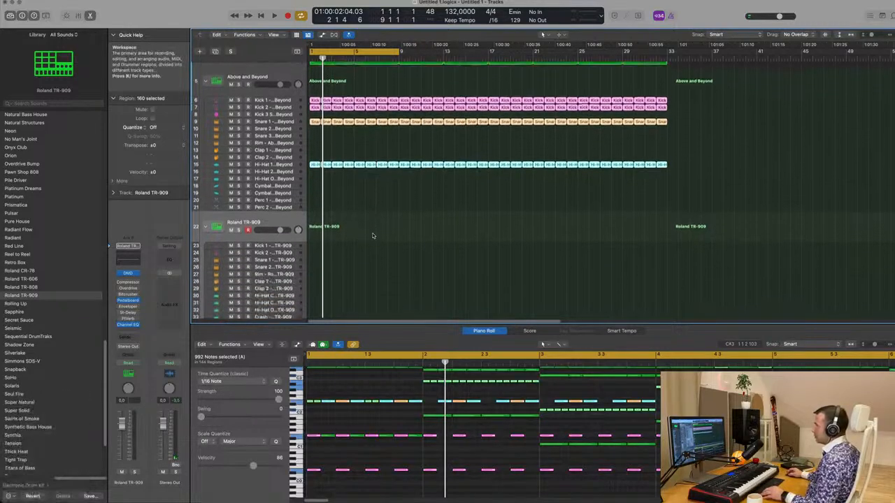
left_click(326, 154)
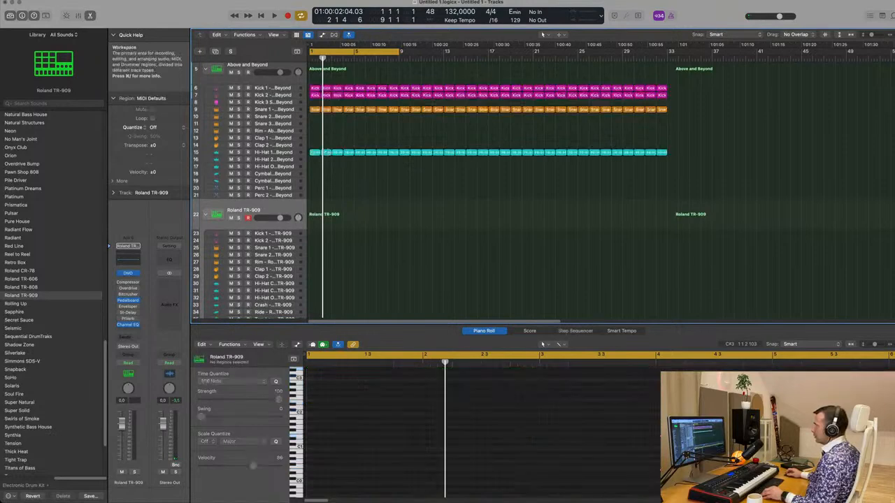
Step: Copy the first Hi-Hat 1 region to the TR-909's closed hi-hat track and duplicate its notes to fill every sixteenth of the bar
left_click_drag(325, 154, 316, 270)
left_click_drag(317, 304, 316, 304)
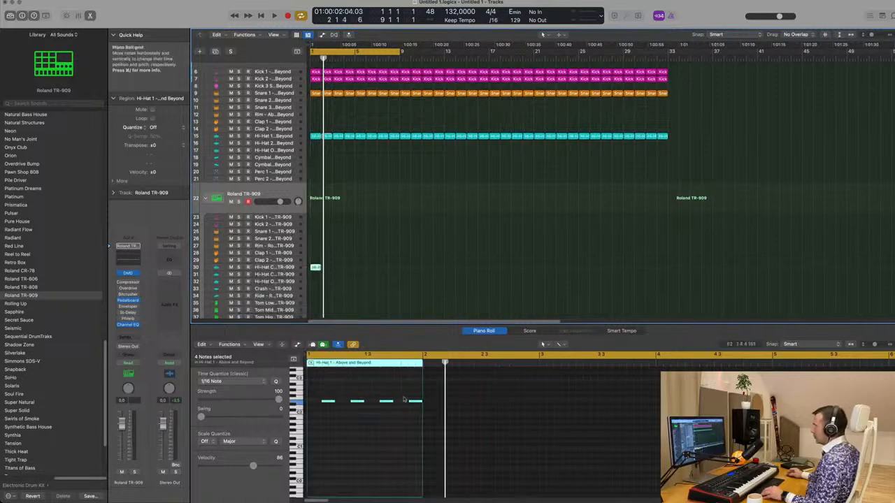
left_click_drag(325, 389, 413, 402)
scroll(337, 417, "right", 2)
scroll(336, 417, "left", 2)
mouse_move(325, 404)
left_mouse_down()
mouse_move(311, 406)
mouse_move(335, 408)
left_mouse_up()
left_click(341, 270)
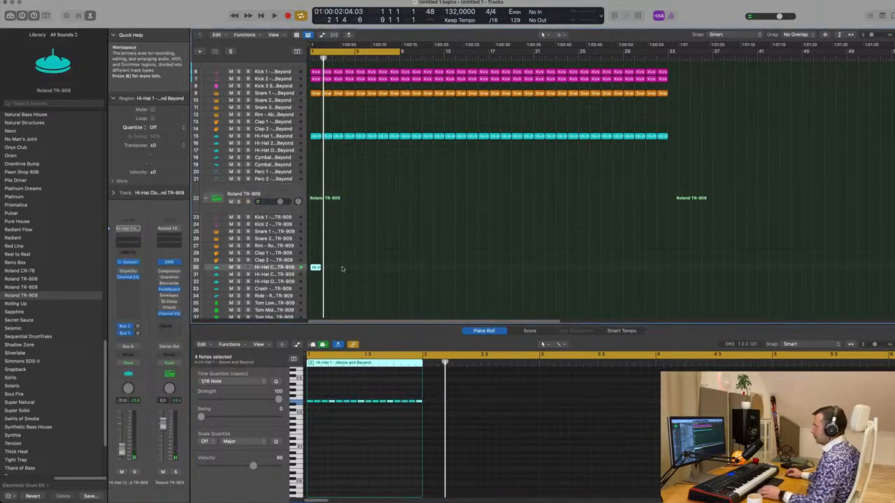
Step: Repeat the TR-909 closed hi-hat region up to bar 33 and lower that track's volume to -31 dB while listening
left_click_drag(358, 259, 313, 288)
key("super+r")
key("super+r")
key("super+r")
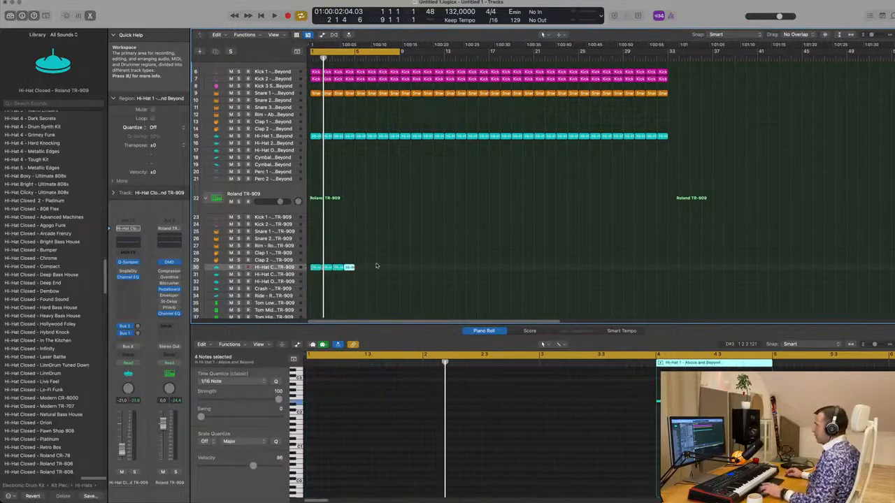
key("super+r")
key("super+r")
key("super+r")
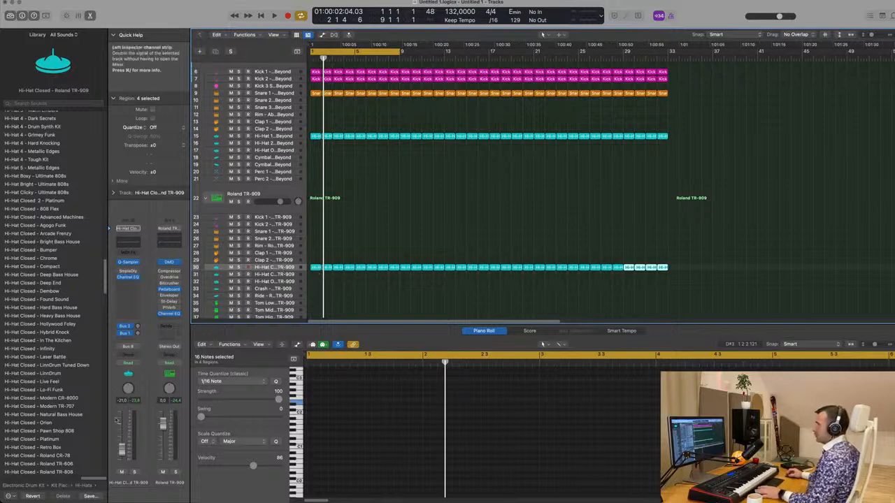
key("space")
key("space")
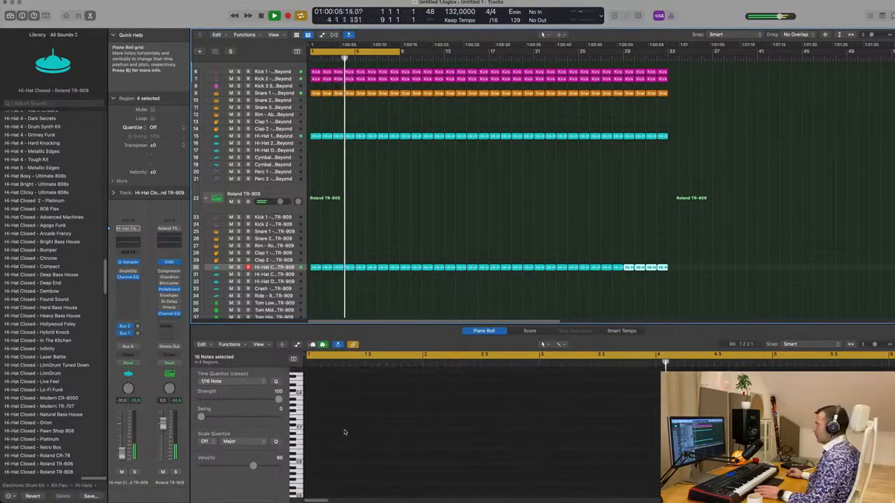
Step: Try transposing all notes of the TR-909 closed hi-hat regions up one octave, and undo the transposition after listening
left_click(392, 285)
left_click_drag(393, 285, 309, 294)
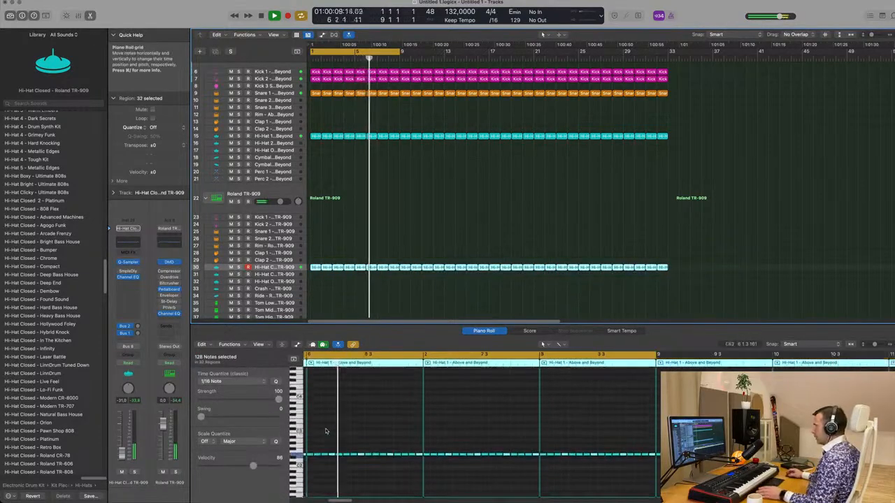
scroll(327, 431, "up", 5)
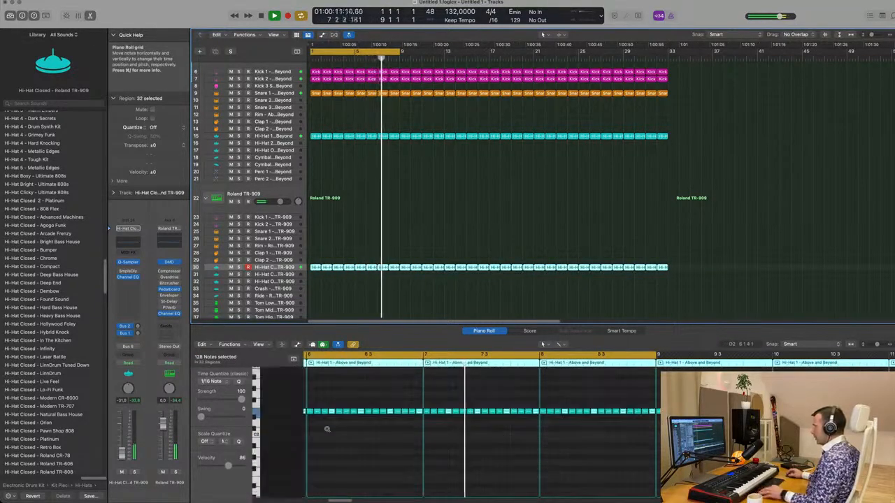
scroll(327, 431, "up", 4)
scroll(327, 432, "down", 4)
left_click(368, 430)
key("super+a")
key("alt+shift+Up")
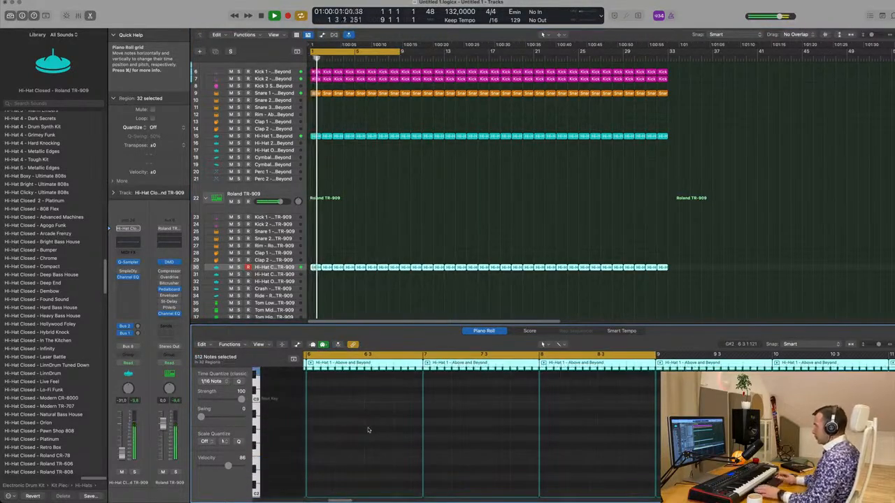
key("space")
key("space")
key("super+z")
Step: Enable the low-cut band in the TR-909 closed hi-hat's Channel EQ and set it to 444 Hz during playback
key("space")
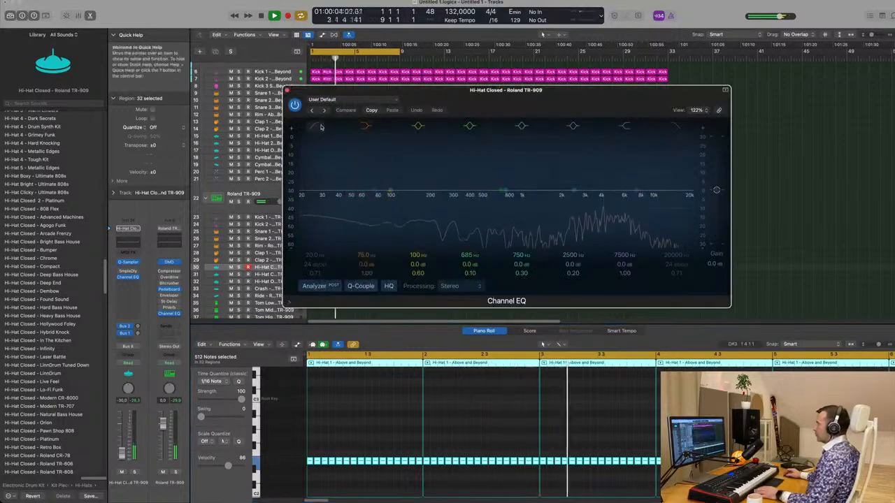
left_click(312, 126)
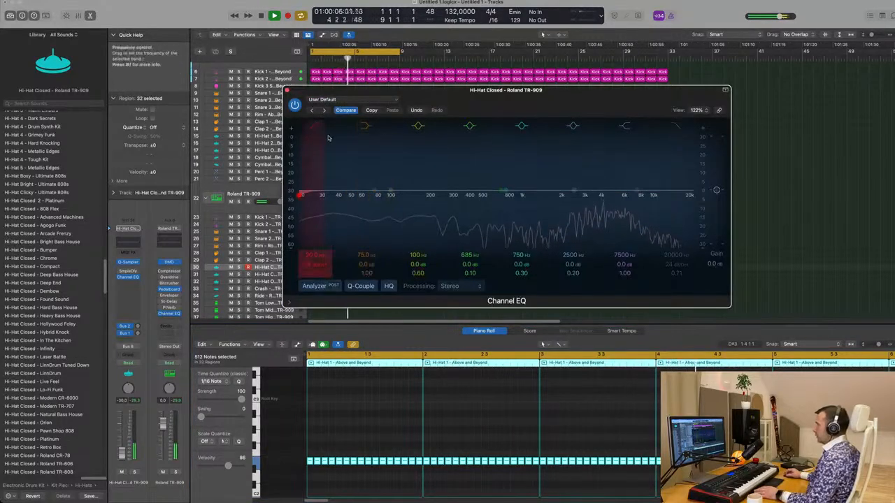
left_click_drag(312, 195, 482, 183)
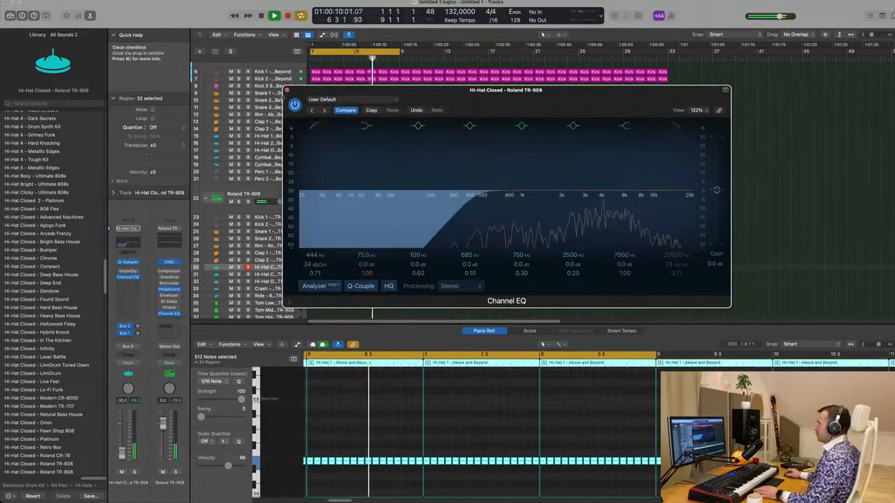
key("super+w")
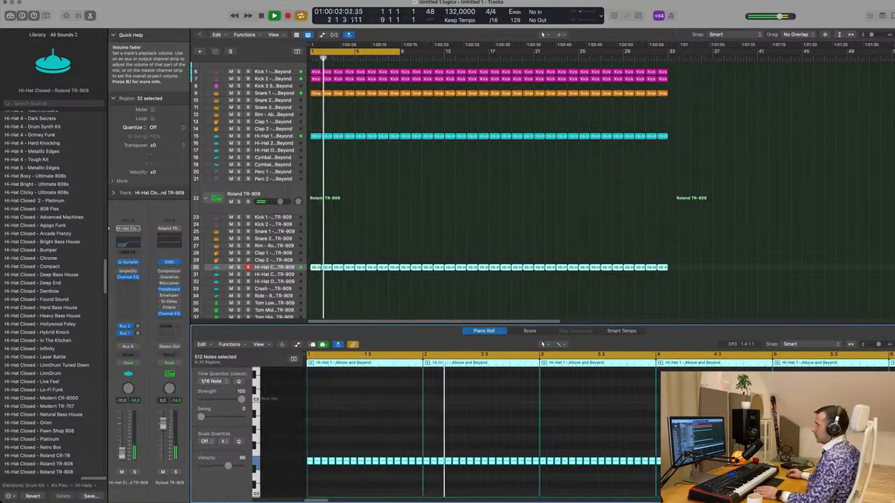
Step: Turn on the TR-909 closed hi-hat's Sample Delay with 10 ms on the left channel and 20 ms on the right
key("Return")
left_click(126, 272)
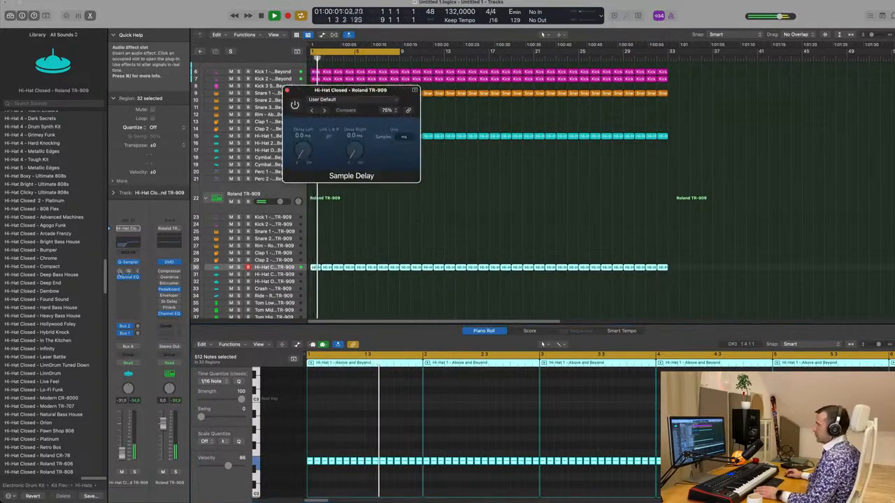
double_click(302, 135)
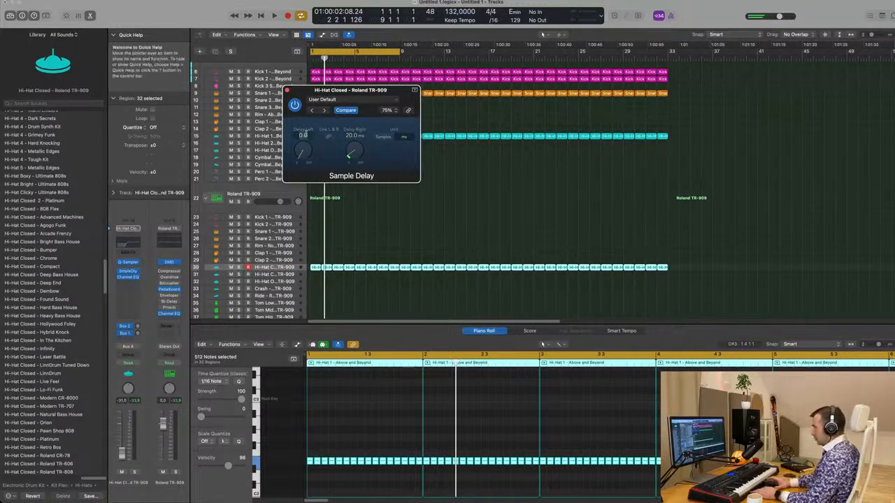
key("space")
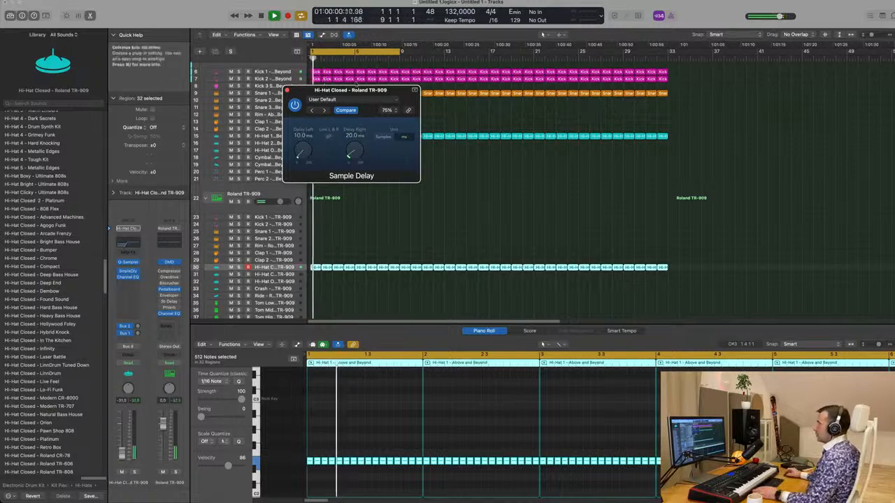
left_click_drag(370, 90, 512, 121)
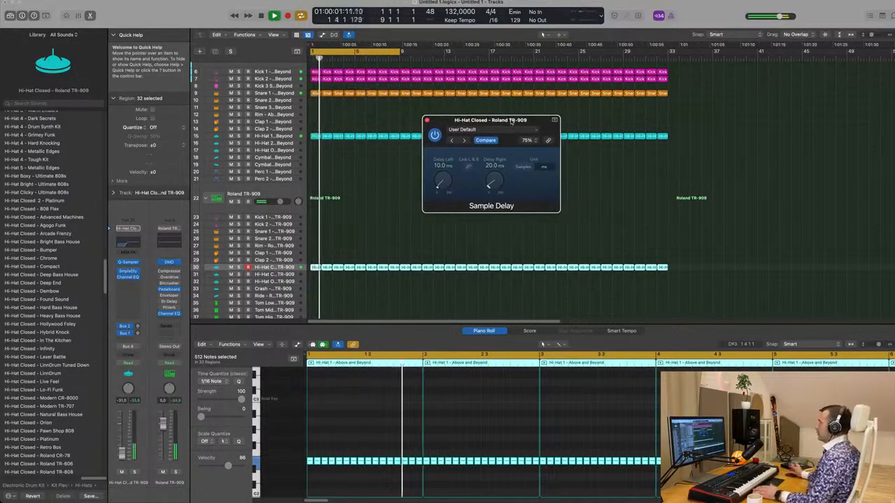
Step: Compare the closed hi-hat with Sample Delay bypassed and active, and lower the track's volume to -37 dB
key("space")
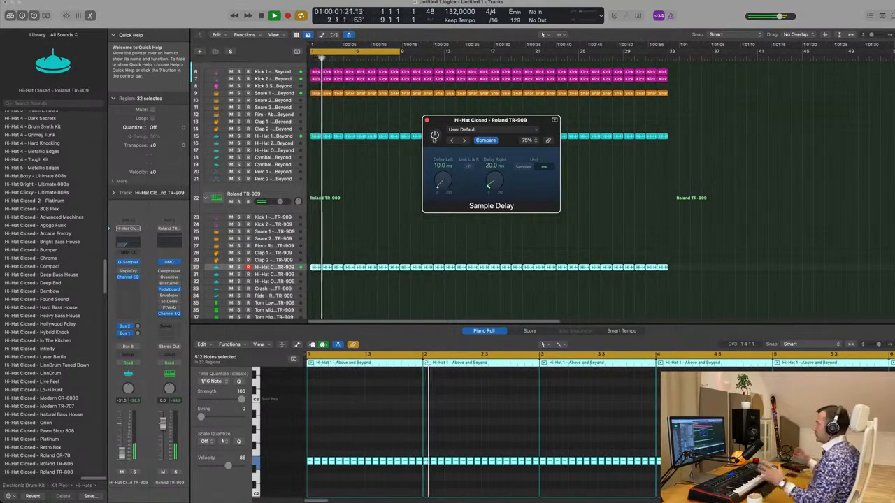
left_click(434, 136)
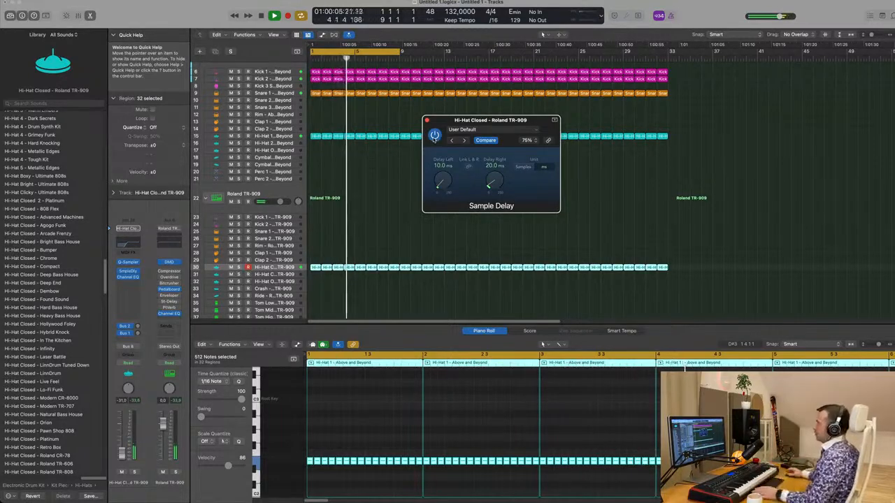
key("Return")
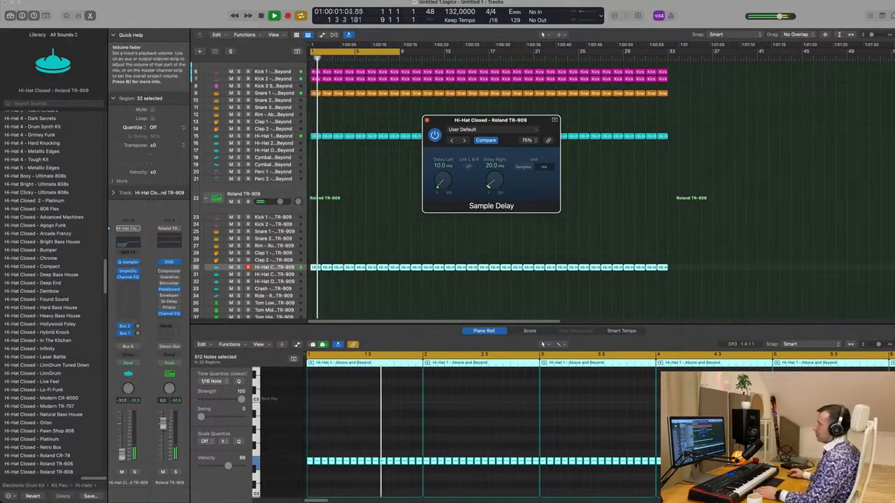
left_click(122, 455)
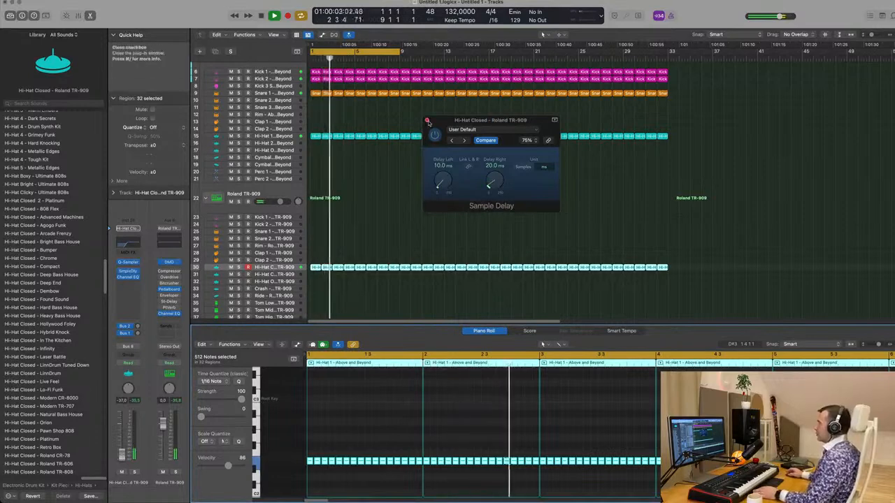
key("v")
Step: Copy the first TR-909 closed hi-hat region to the Clap 1 track and delete all its notes except the one on the first beat
scroll(392, 241, "up", 2)
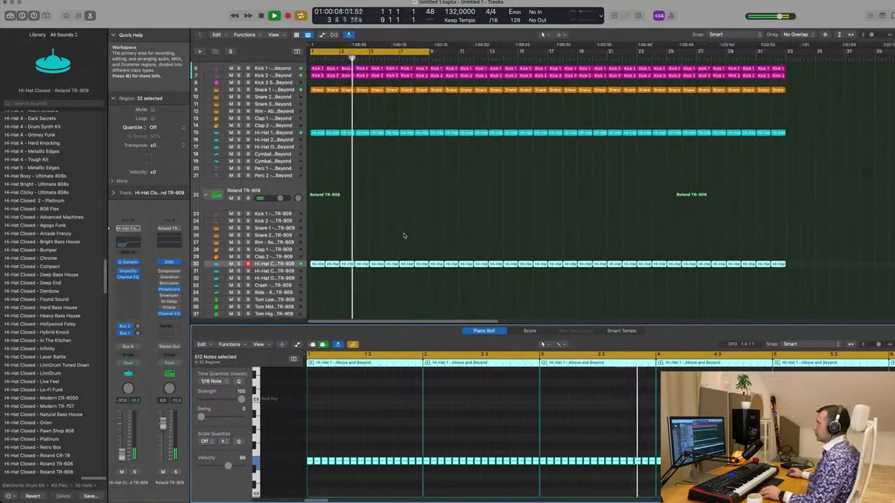
left_click(317, 260)
left_click(316, 264)
left_click_drag(316, 255, 316, 249)
left_click_drag(450, 473, 450, 473)
key("Delete")
left_click_drag(373, 451, 308, 467)
key("space")
key("space")
Step: Repeat the one-note Clap 1 region on every bar of the TR-909 track up to bar 33
left_click(329, 255)
left_click_drag(299, 259, 301, 258)
key("super+r")
key("super+r")
key("super+r")
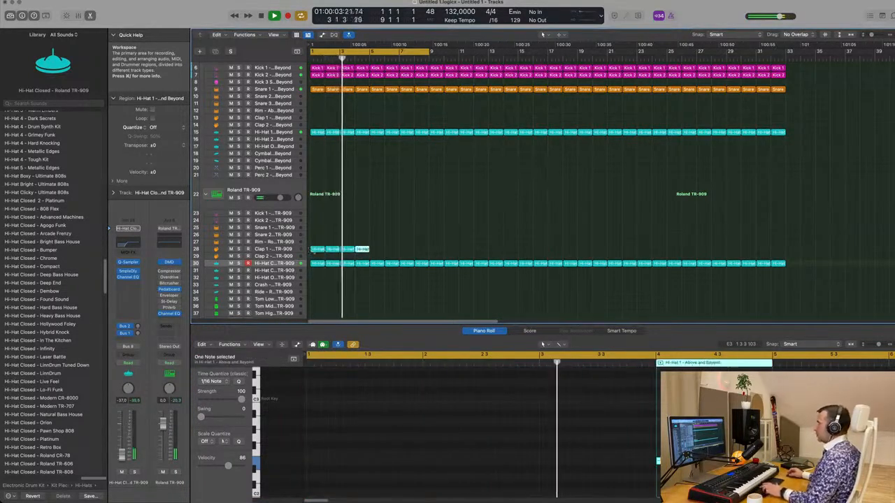
left_click_drag(377, 248, 318, 253)
key("super+r")
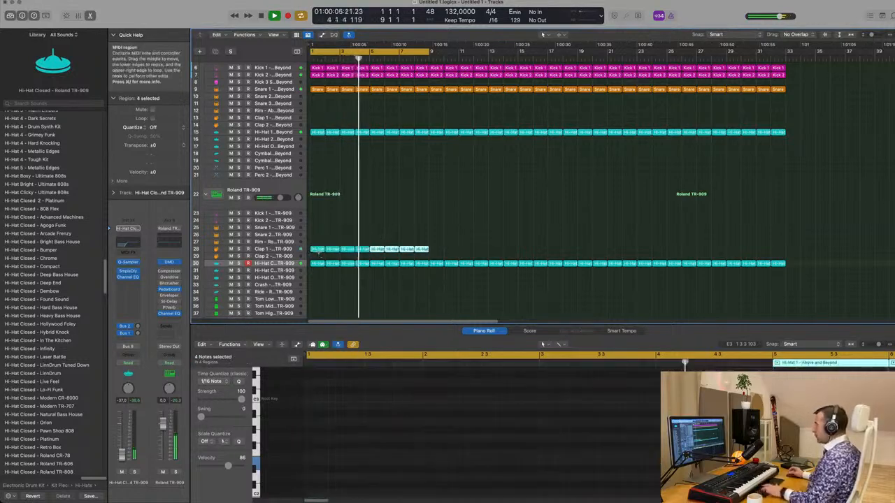
key("super+r")
key("super+r")
key("super+r")
key("super+r")
key("super+r")
key("super+r")
Step: Select the TR-909's Clap 1 track and listen to the new claps from the start of the arrangement
key("space")
key("space")
left_click(284, 250)
key("space")
key("space")
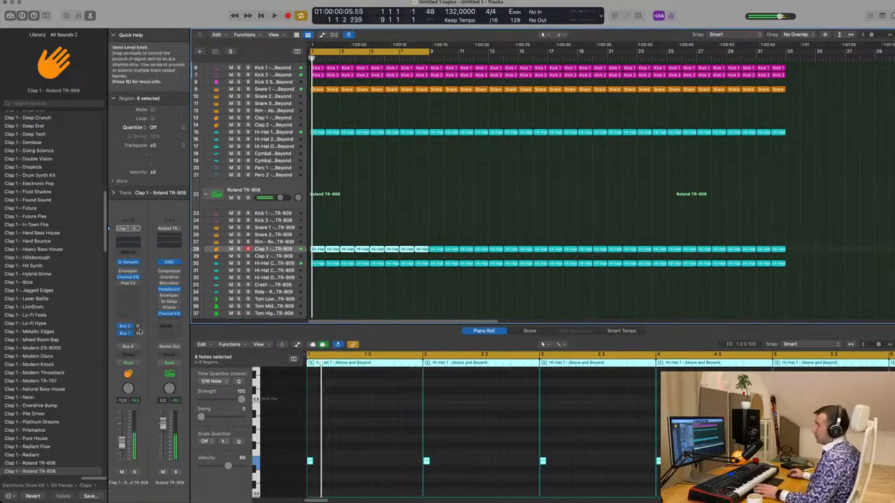
Step: Raise the Delay (Bus 1) send on the TR-909 Clap 1 track and play the whole arrangement
left_click(138, 329)
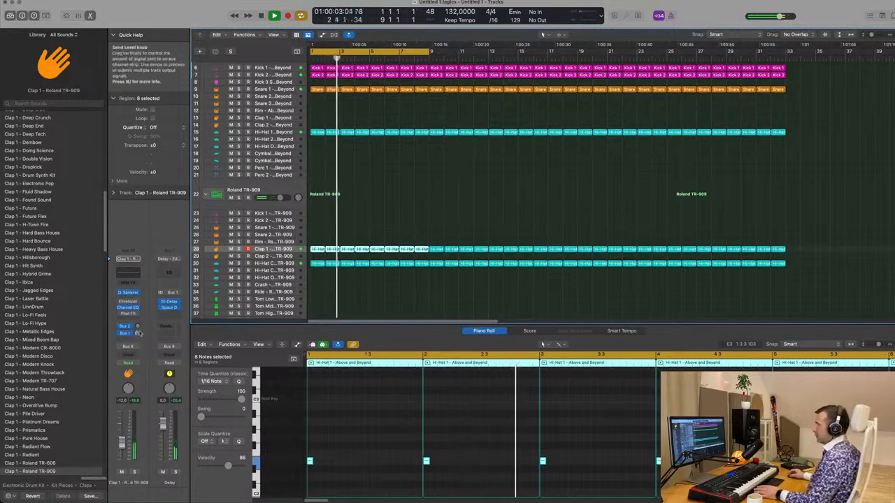
key("space")
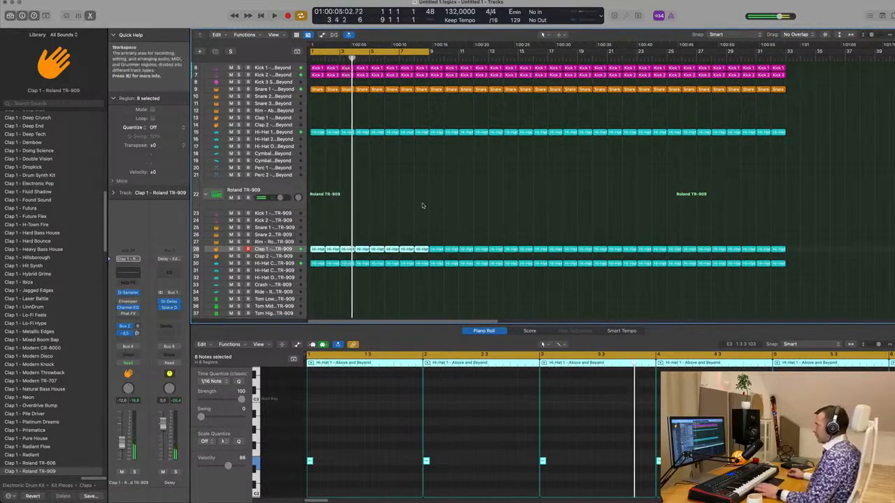
left_click(422, 206)
scroll(425, 210, "up", 5)
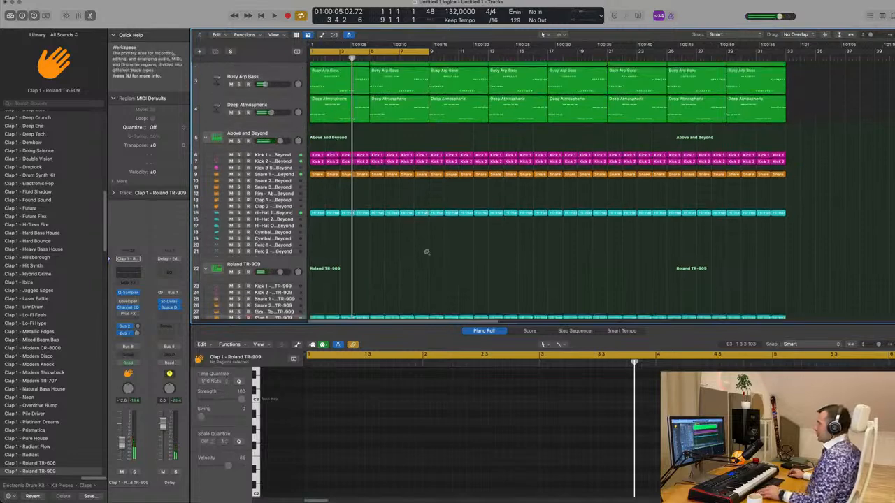
scroll(428, 252, "up", 2)
key("space")
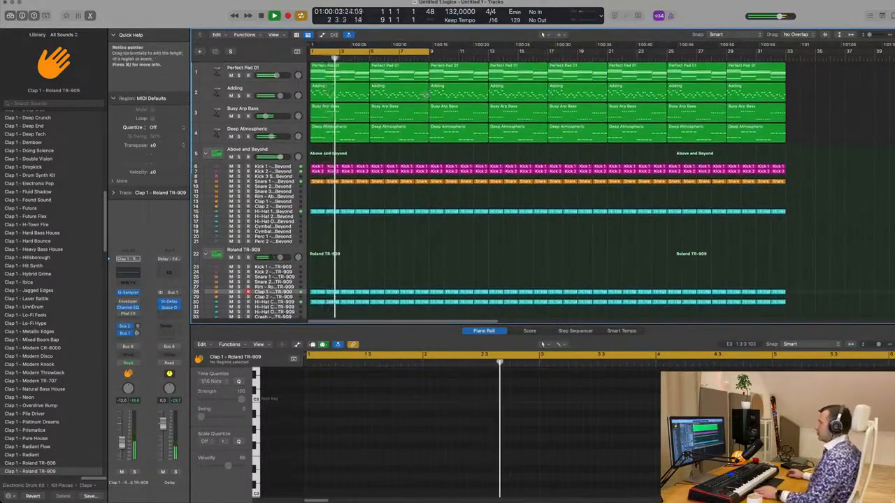
Step: Compare the mix with the Deep Atmospheric track muted and unmuted, and set the Busy Arp Bass volume to about -17.8 dB
left_click(278, 132)
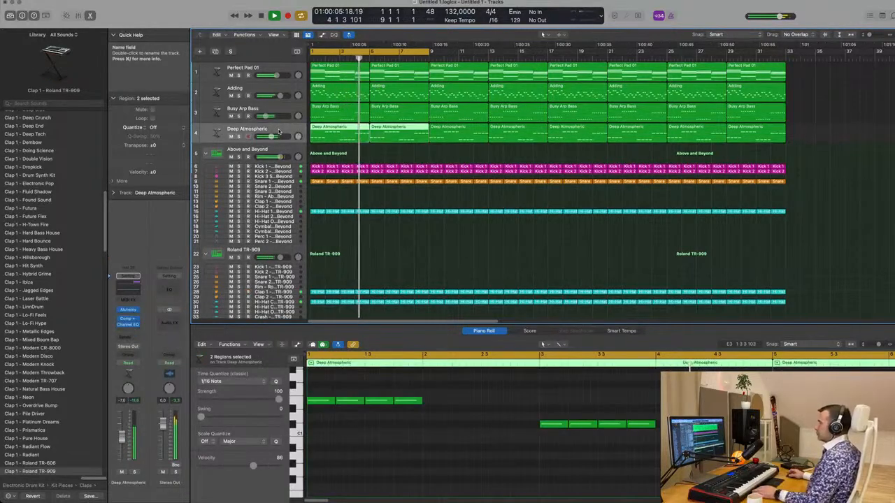
left_click(121, 472)
left_click(121, 472)
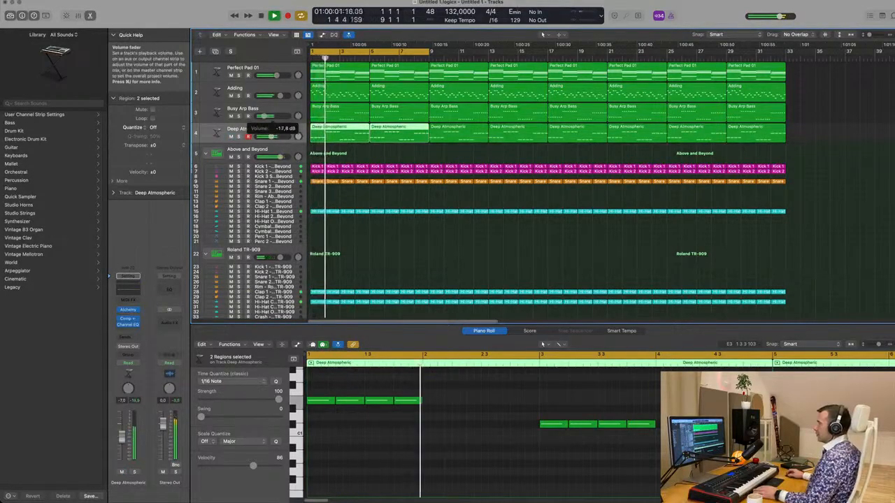
left_click_drag(262, 116, 263, 116)
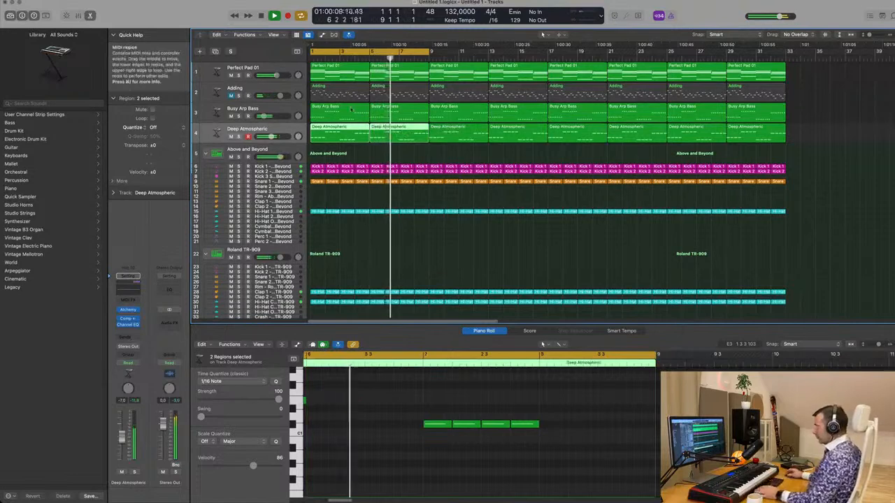
Step: Duplicate the Perfect Pad 01 track with its settings as a new empty track below it
left_click(290, 88)
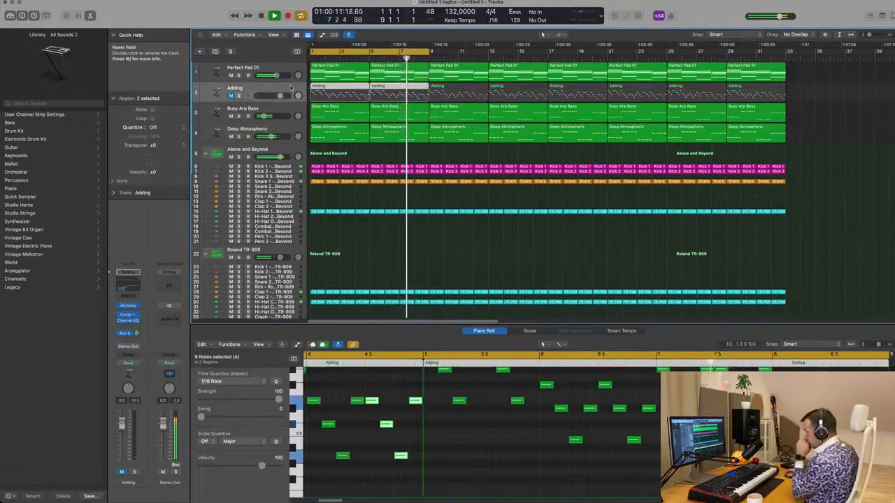
left_click(281, 68)
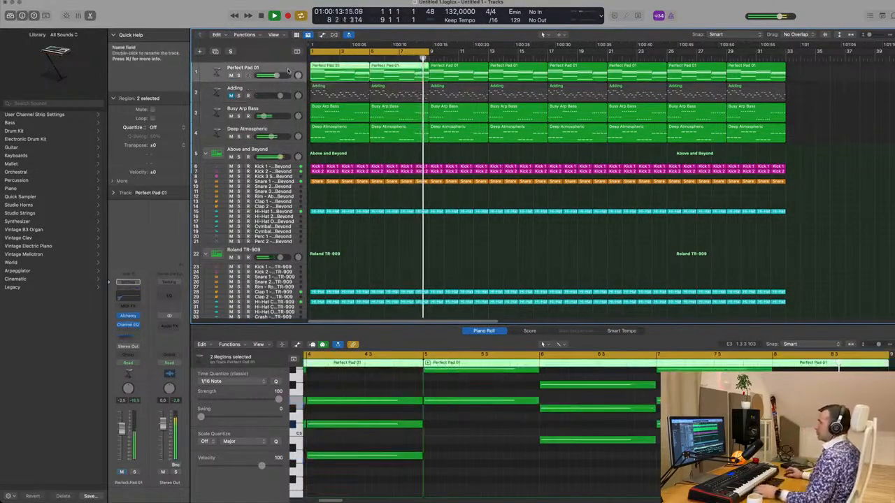
key("super+d")
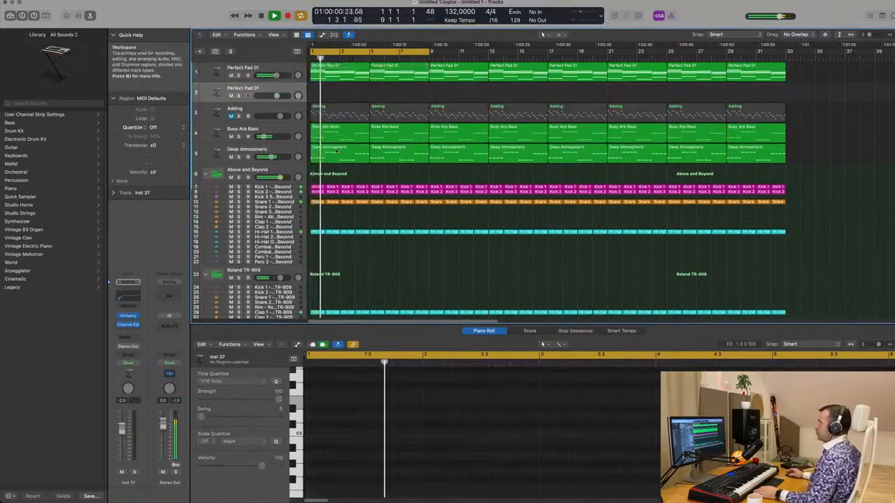
left_click(342, 68)
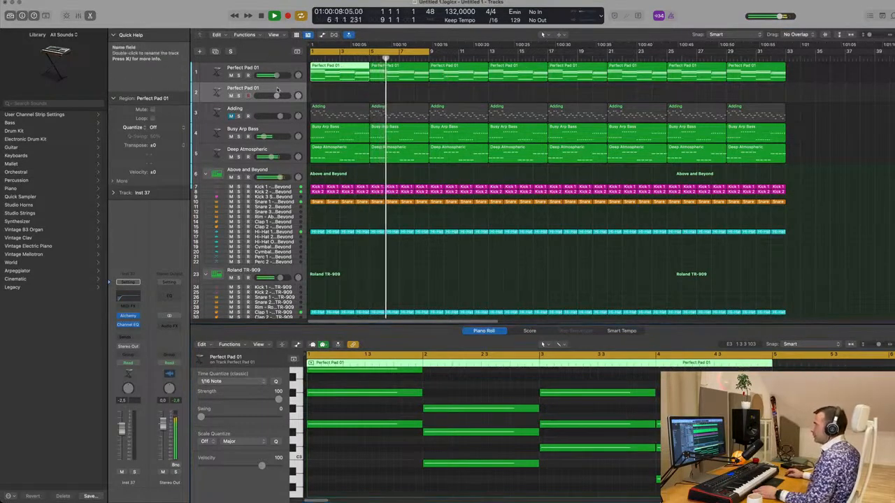
Step: Replace the Alchemy instrument on the duplicated Perfect Pad 01 track with a stereo Sampler (Multi-Sample)
left_click(277, 89)
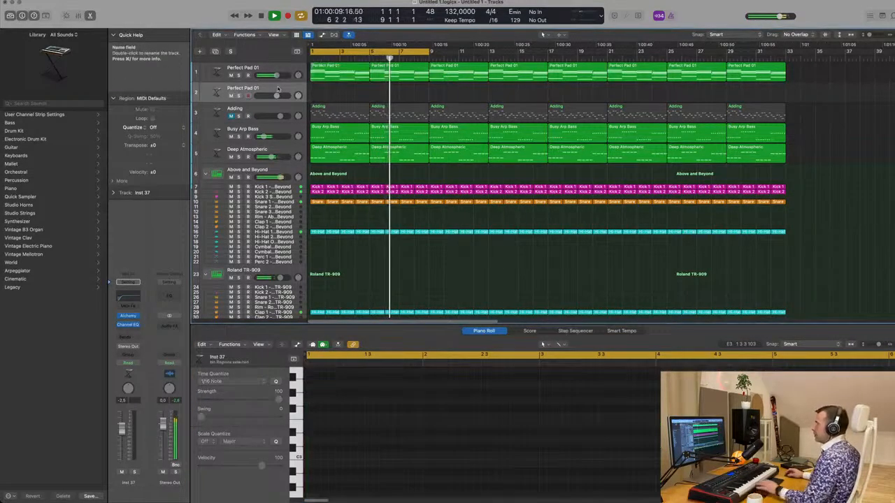
left_click(139, 316)
mouse_move(167, 481)
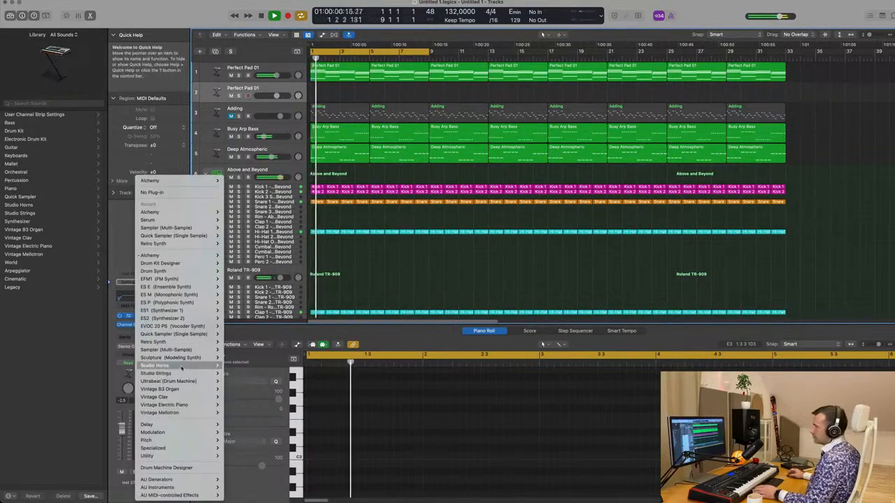
mouse_move(184, 348)
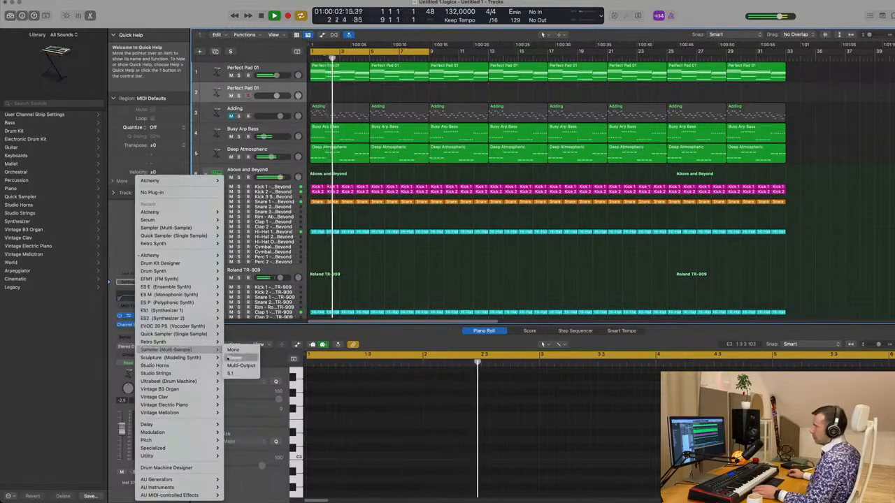
left_click(234, 357)
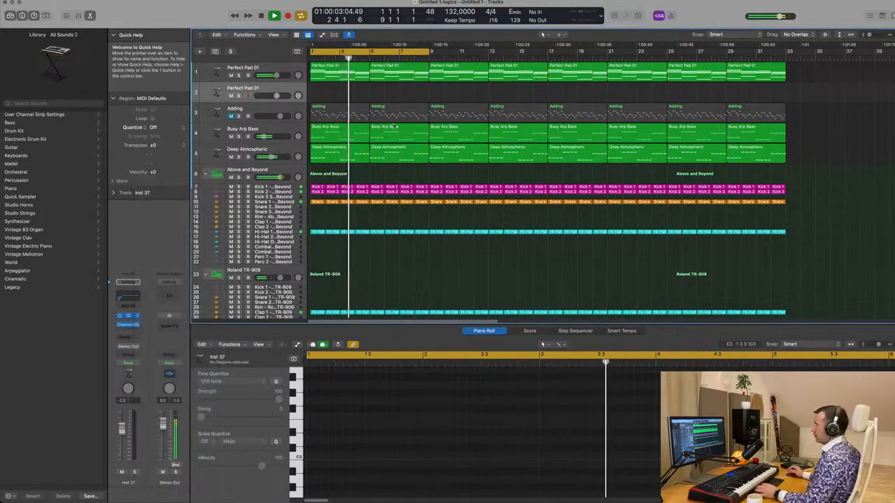
Step: Load the Yamaha Grand Piano preset from Acoustic Pianos into Sampler and move its window off the tracks
left_click(353, 99)
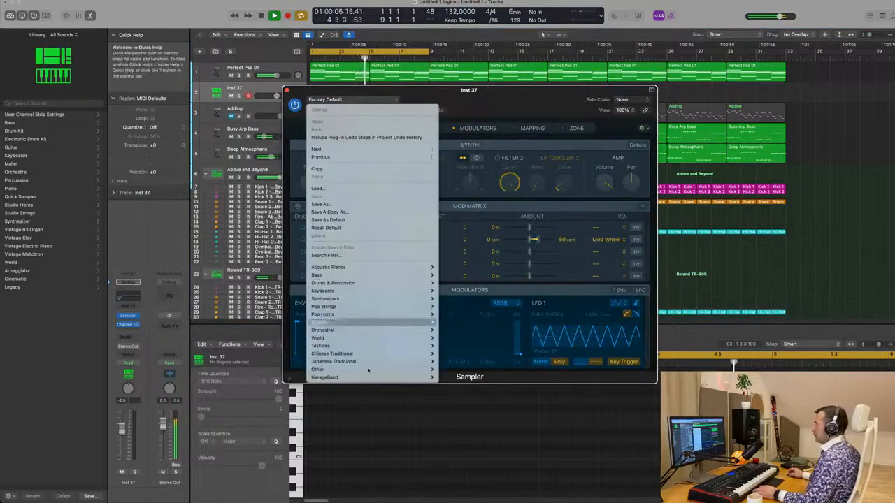
mouse_move(378, 267)
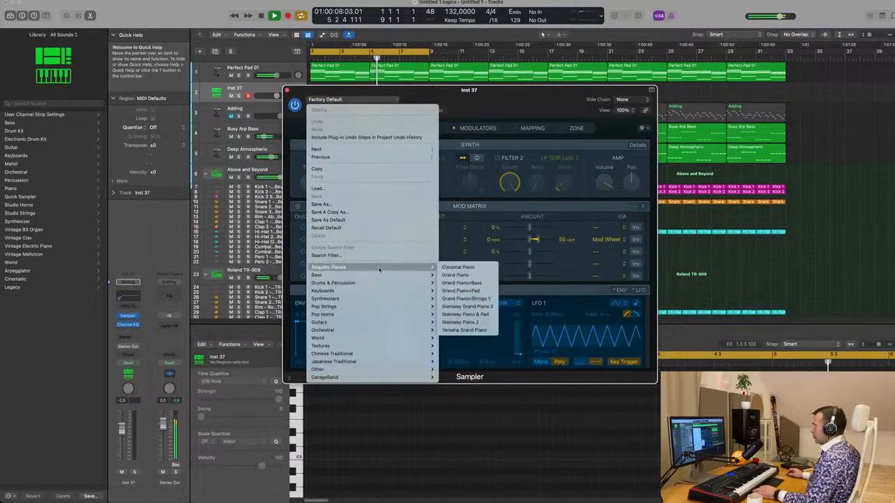
left_click(475, 330)
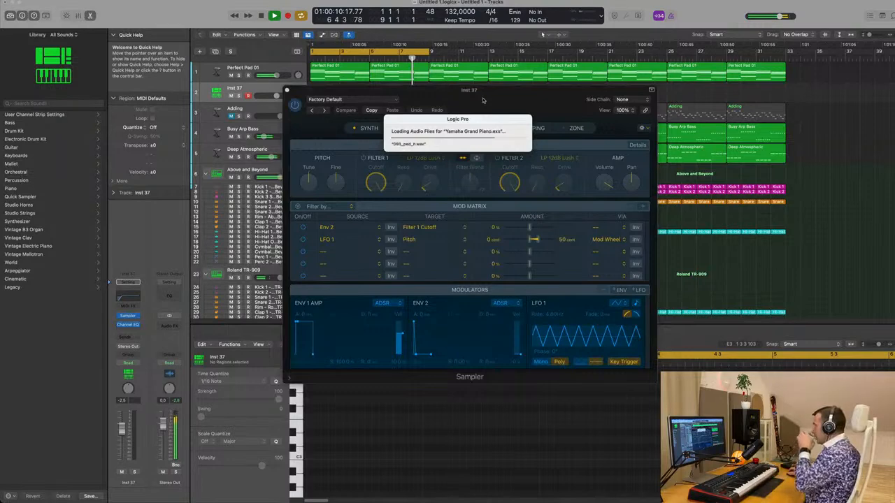
left_click_drag(482, 100, 599, 145)
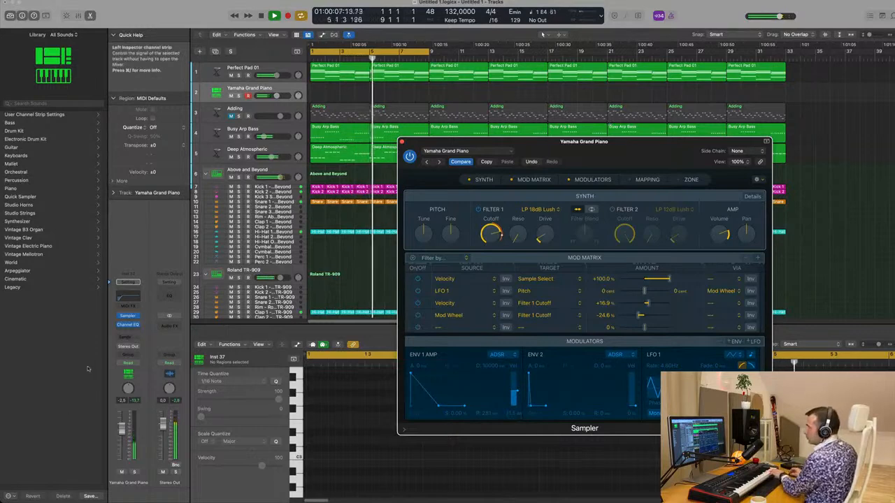
Step: Add a send to Bus 6 (Aux 4) on the Yamaha Grand Piano track
left_click(128, 337)
mouse_move(126, 350)
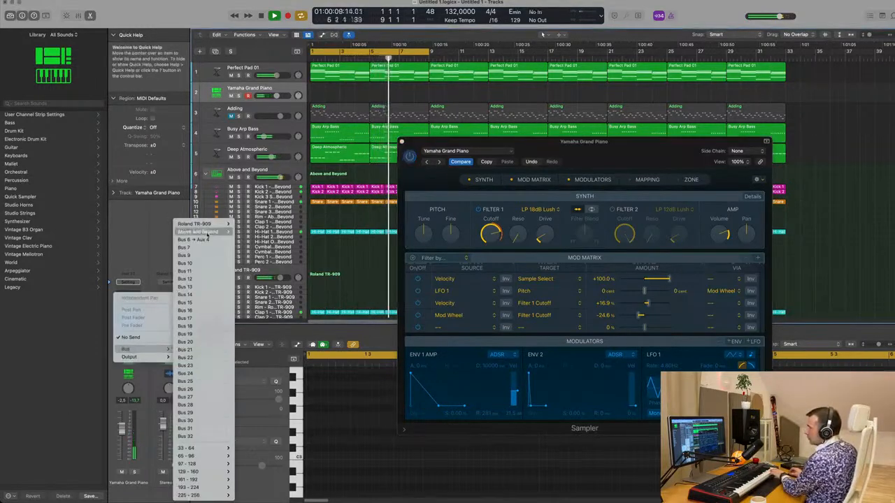
left_click(196, 232)
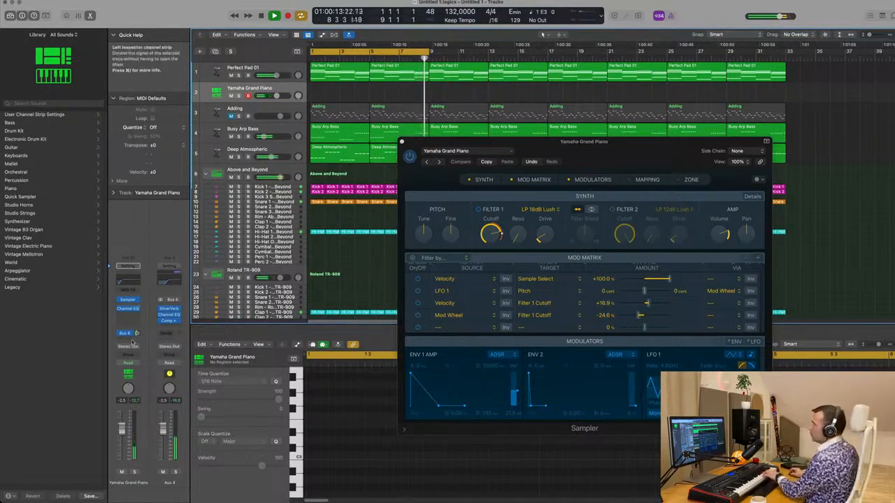
Step: Extend the cycle range to bar 33 and add a Bus 1 Delay send to the Yamaha Grand Piano track
left_click_drag(431, 52, 787, 62)
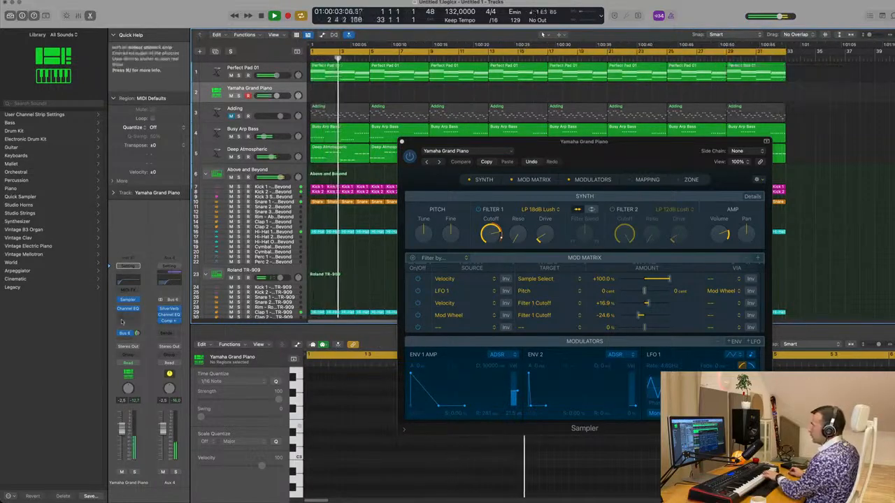
left_click(124, 337)
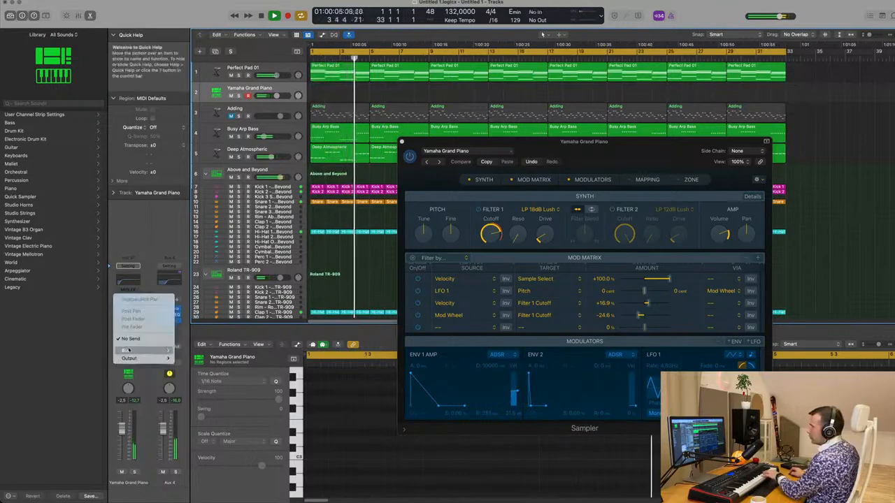
mouse_move(127, 349)
mouse_move(203, 225)
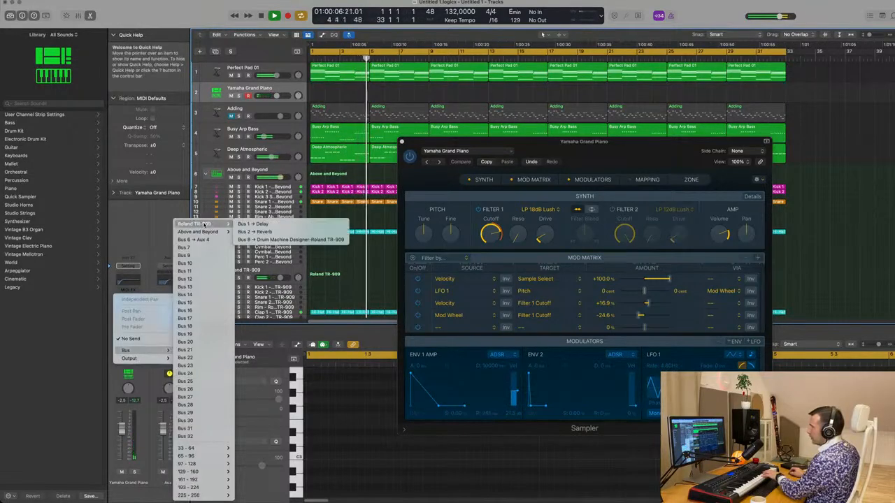
left_click(256, 232)
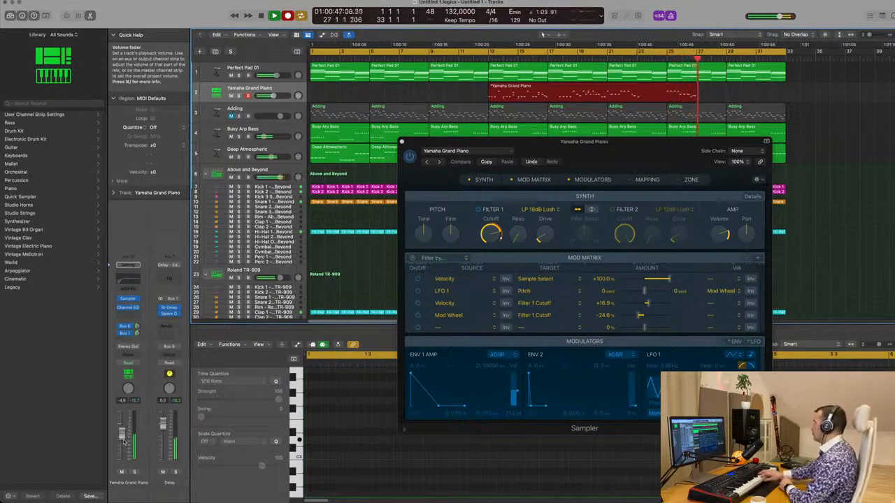
Step: Finish recording the piano take that starts at bar 13 and split it at bars 25 and 27, splitting crossing notes
key("space")
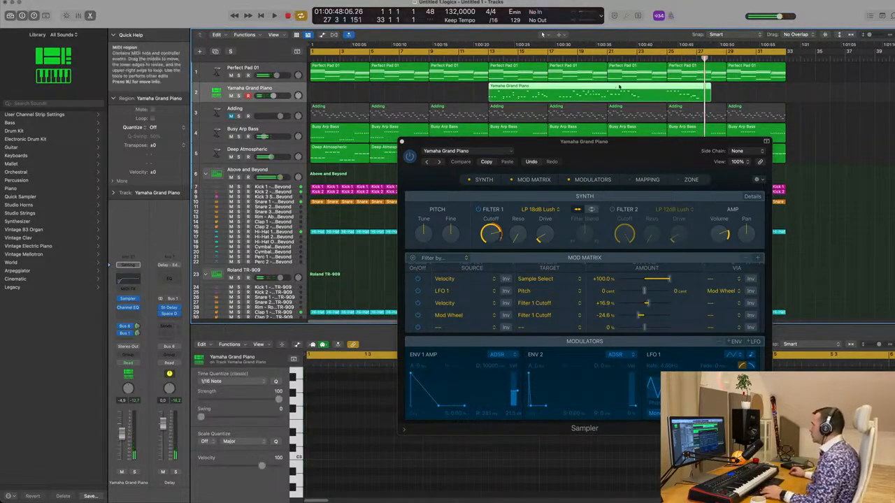
left_click(666, 90)
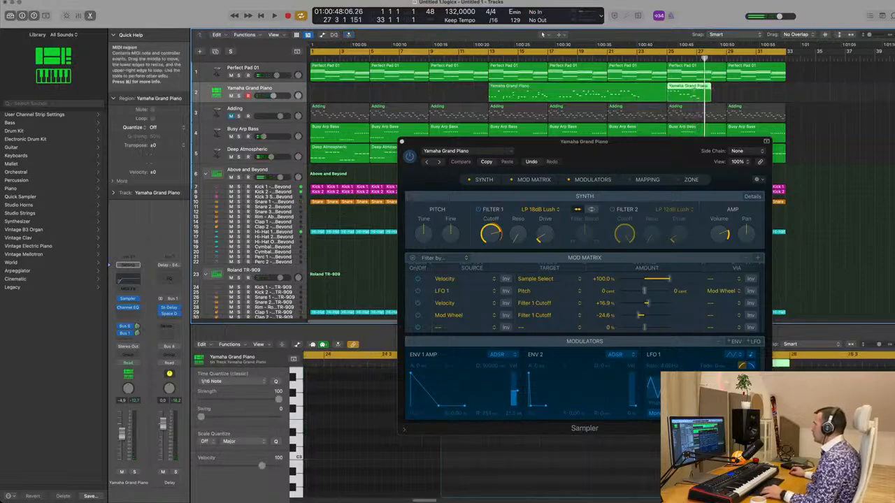
left_click(680, 89)
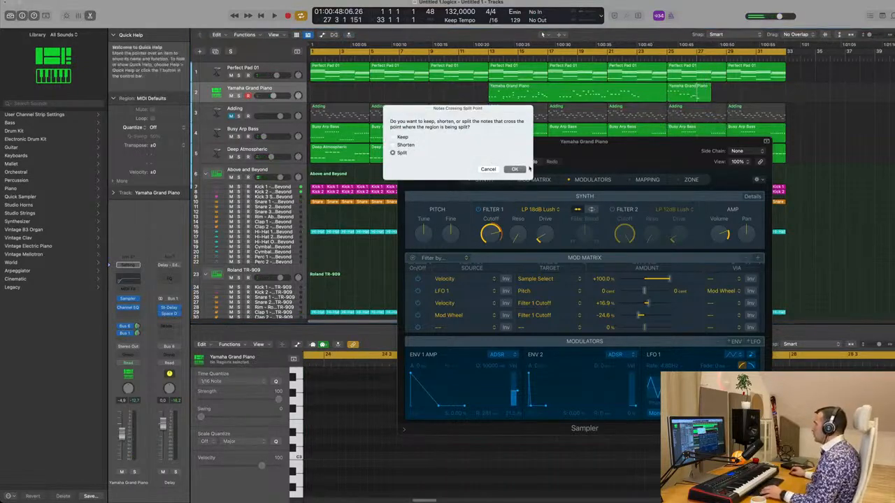
left_click(515, 170)
Step: Move the two-bar piano section from bar 25 to bar 1 and delete the remaining pieces of the take
left_click_drag(685, 90, 321, 96)
key("space")
left_click(703, 93, "shift")
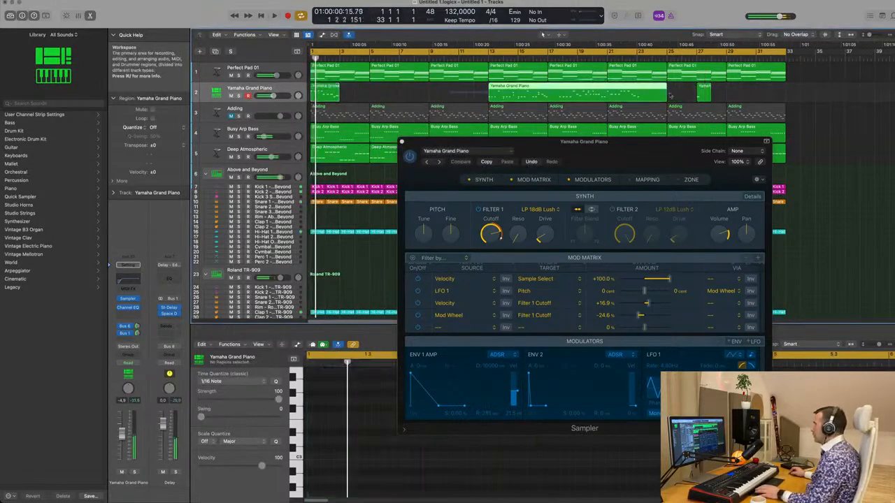
key("Delete")
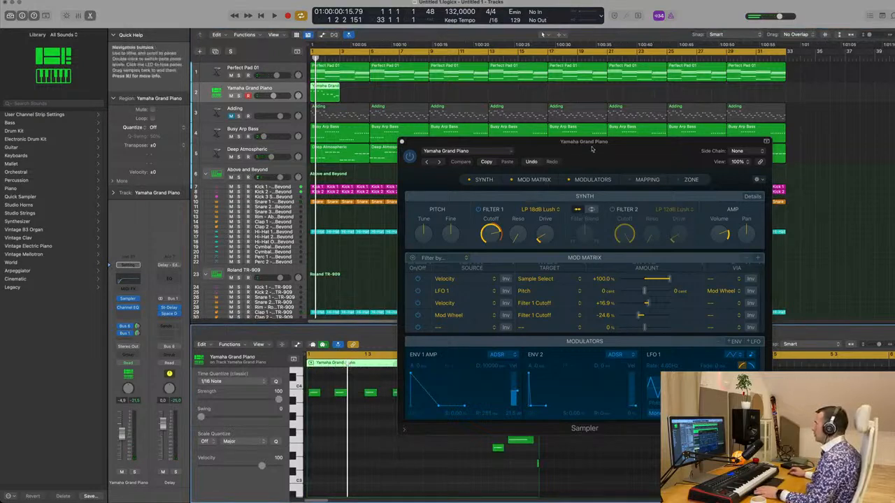
Step: Play back the two-bar piano region and quantize all its notes to 1/16
left_click_drag(583, 158, 758, 83)
key("space")
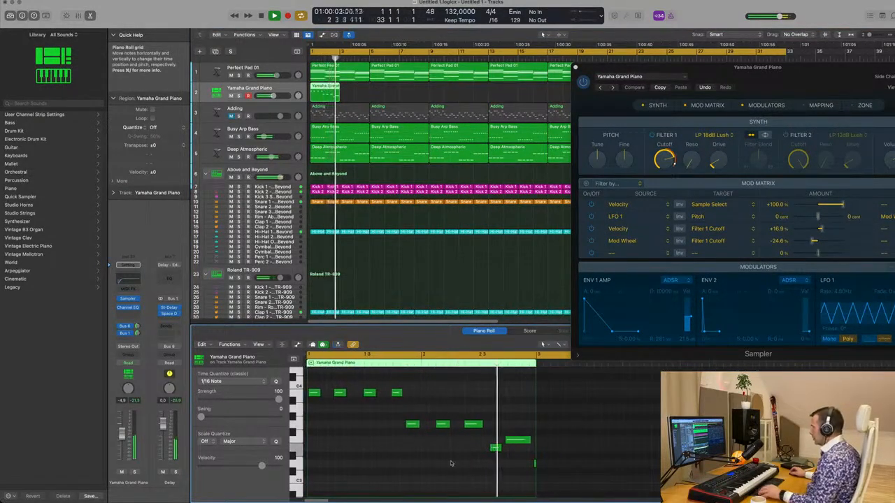
key("space")
key("super+a")
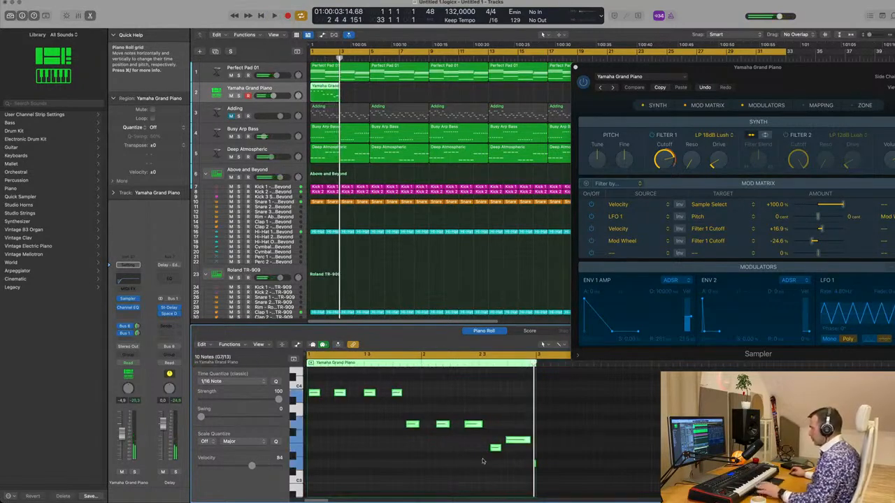
key("space")
scroll(420, 469, "down", 3)
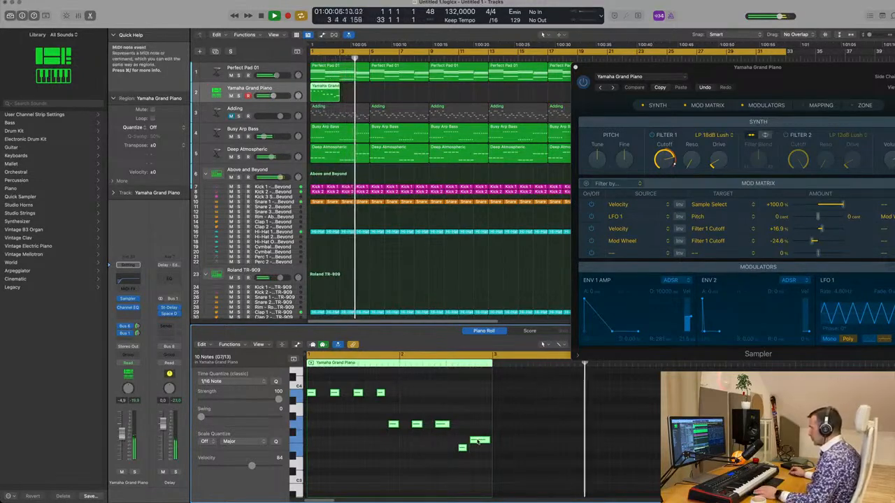
Step: Raise the last, long note of the two-bar piano region by four semitones
left_click_drag(478, 442, 479, 418)
left_click(479, 442)
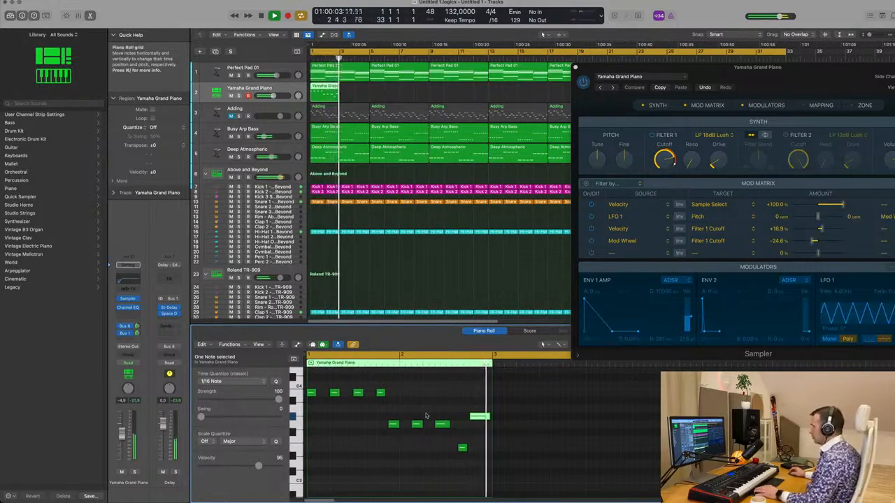
left_click_drag(481, 415, 481, 407)
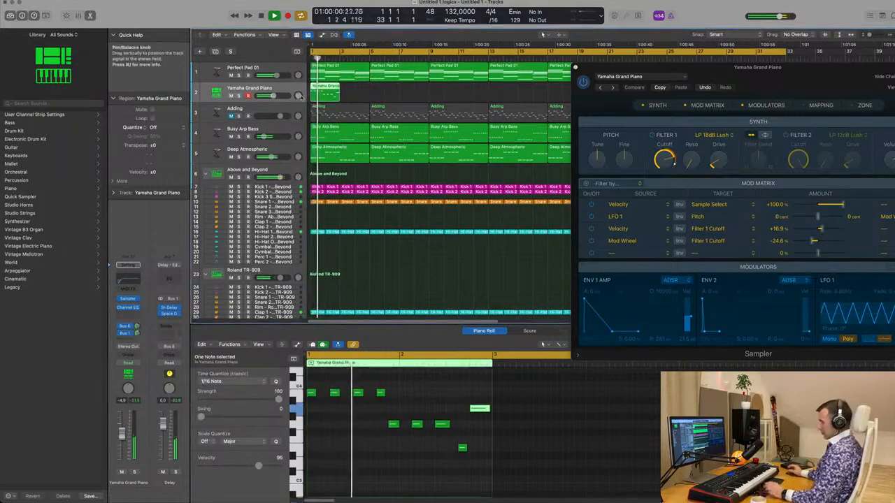
Step: Repeat the two-bar Yamaha Grand Piano region along its track until it fills all 32 bars
key("super+r")
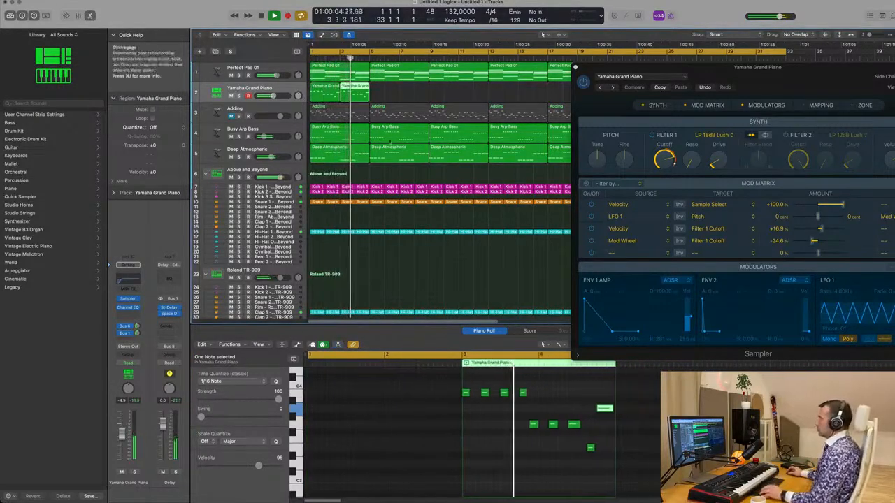
left_click_drag(629, 68, 506, 195)
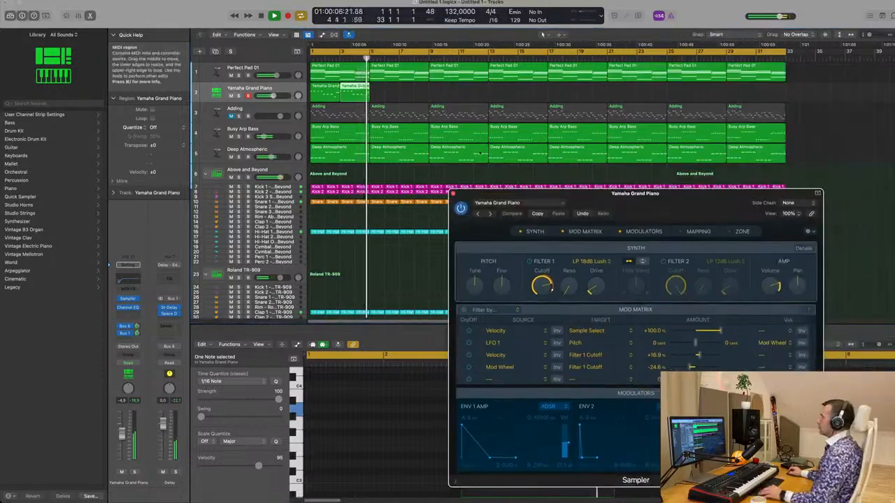
scroll(391, 95, "down", 5)
left_click(315, 97)
key("Return")
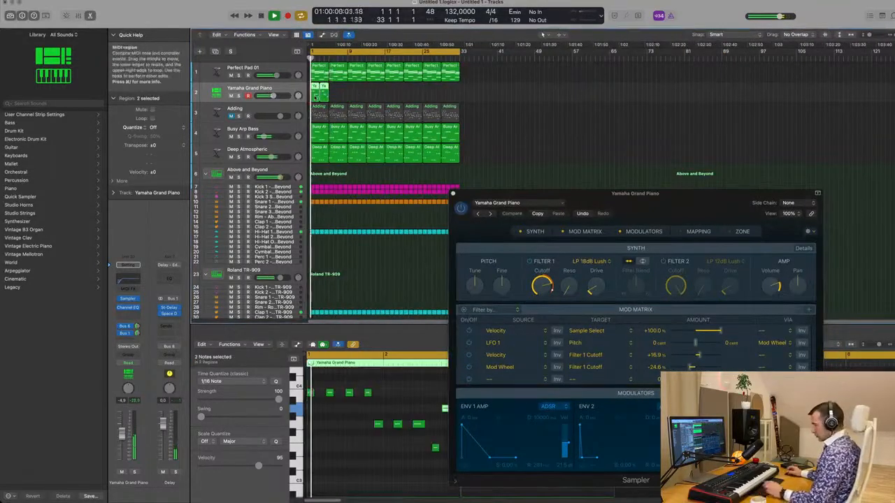
key("super+r")
key("super+r")
key("super+r")
key("super+r")
key("super+r")
key("super+r")
key("super+r")
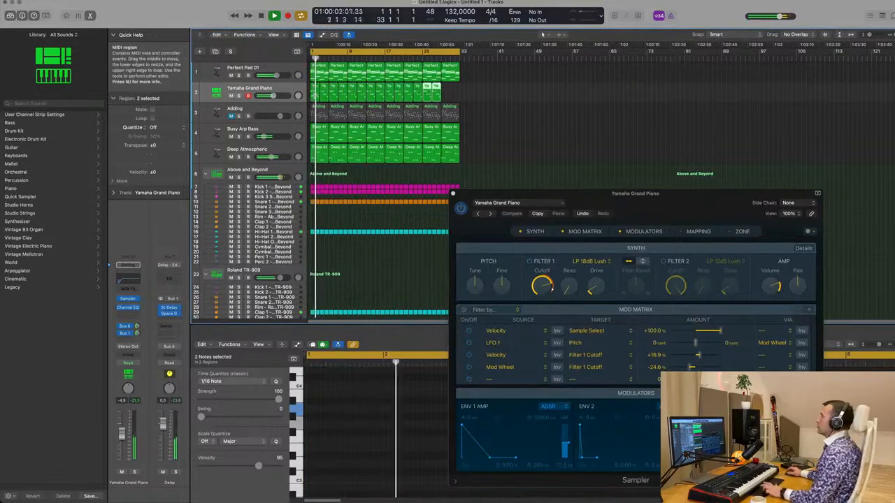
Step: Select all the piano regions, close the Sampler window and play the arrangement from the start
key("Return")
left_click(245, 89)
key("Return")
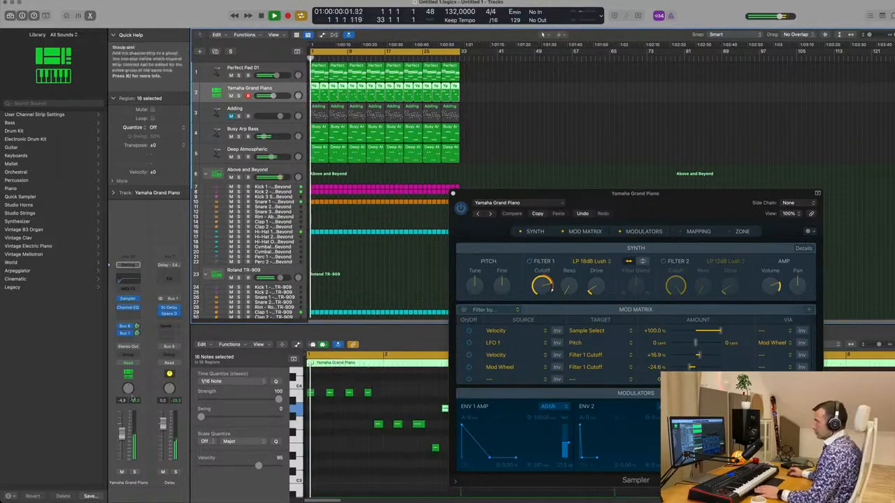
left_click_drag(661, 200, 655, 163)
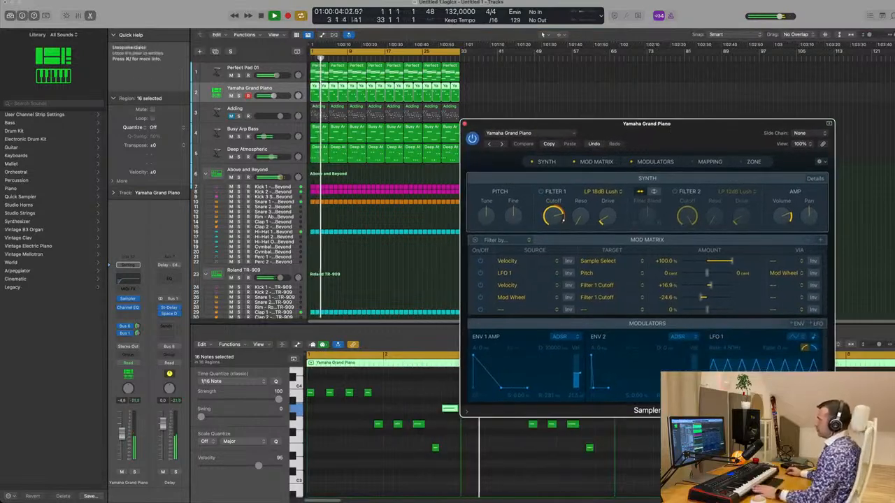
key("super+w")
key("Return")
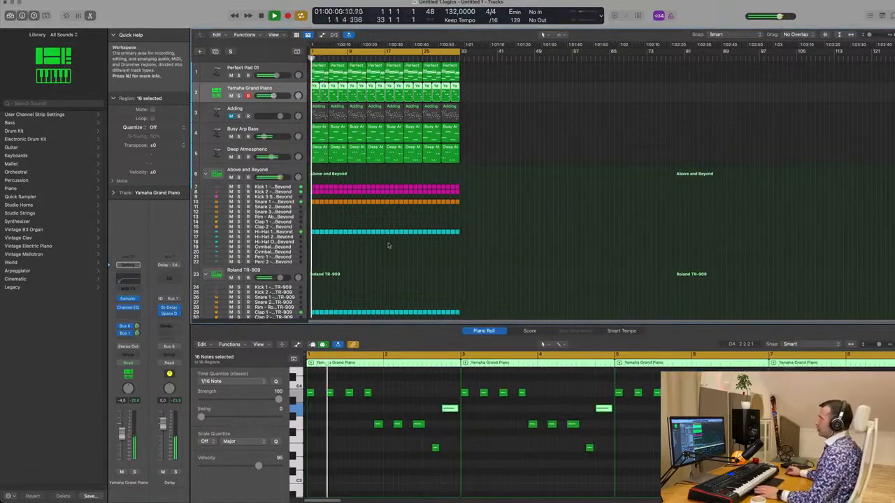
Step: Unmute the Adding track, play it together with the piano and lower the Yamaha Grand Piano volume slightly
key("Return")
left_click(232, 116)
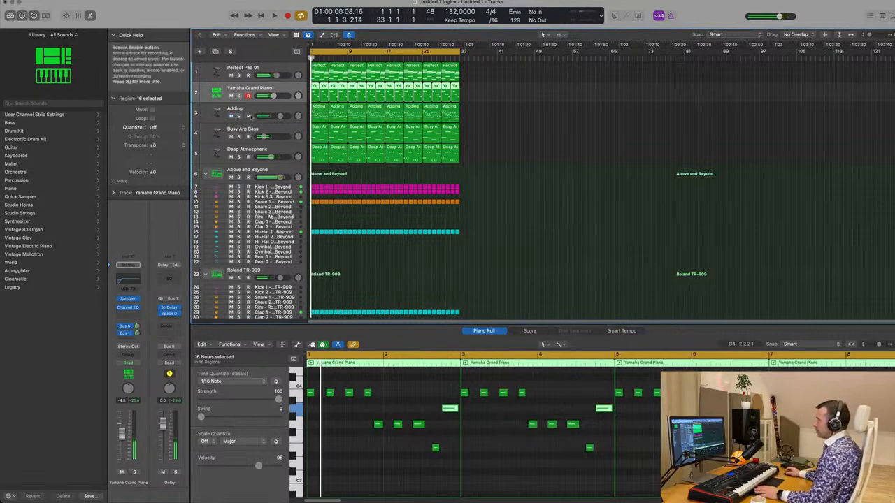
left_click(265, 110)
key("Return")
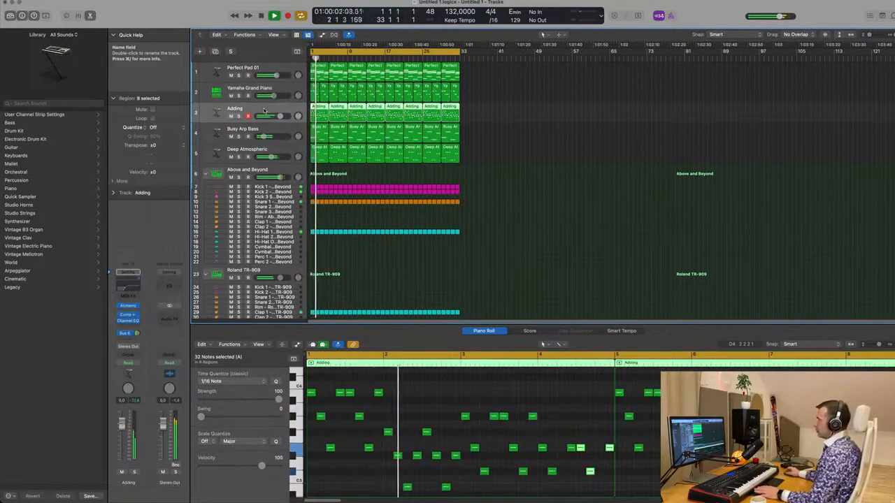
left_click_drag(274, 96, 271, 97)
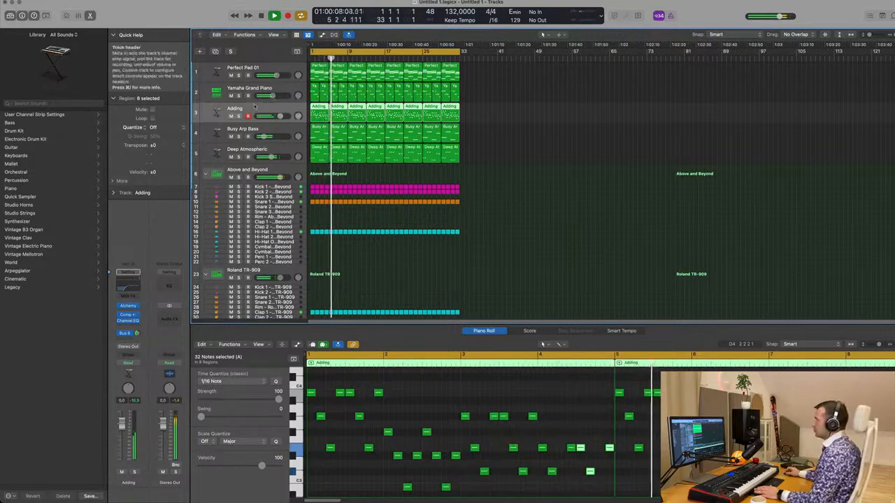
Step: Scale-quantize all notes in all the Yamaha Grand Piano regions to E Major
left_click_drag(478, 98, 313, 95)
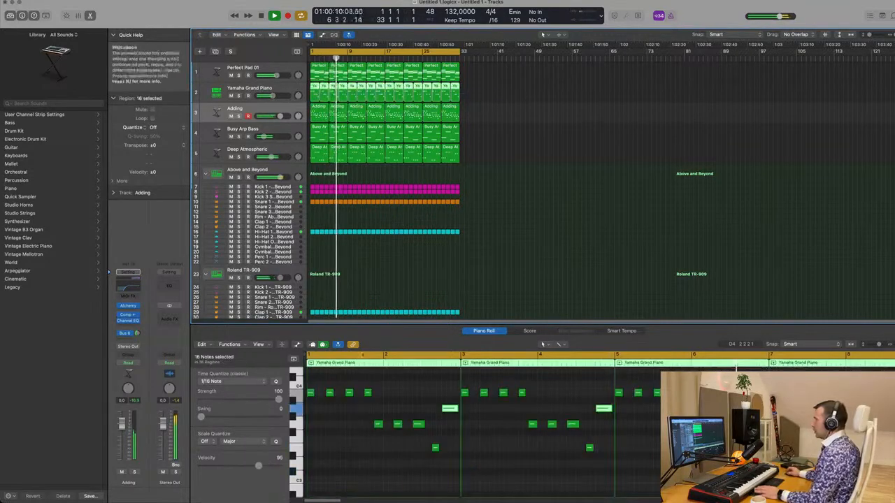
left_click(358, 470)
key("space")
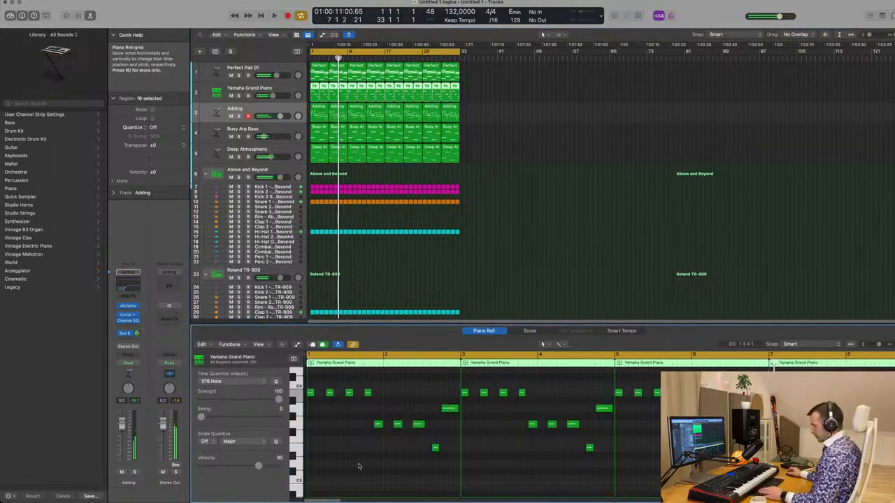
key("super+a")
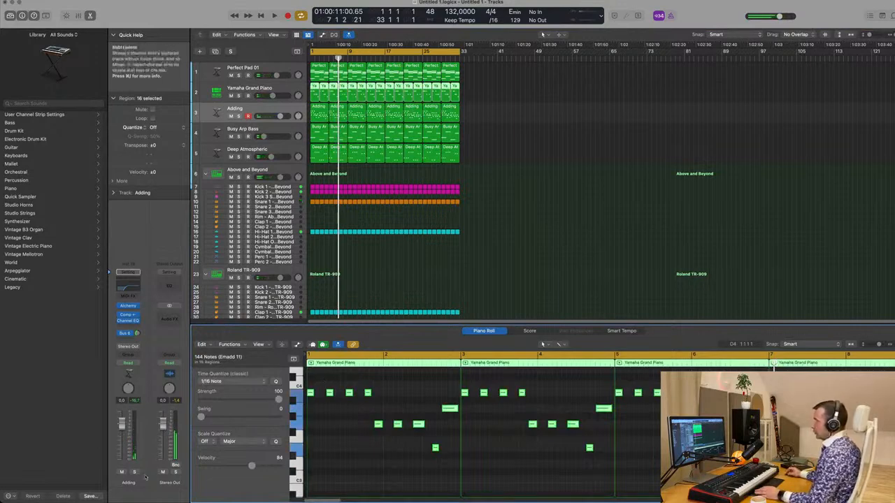
left_click(212, 443)
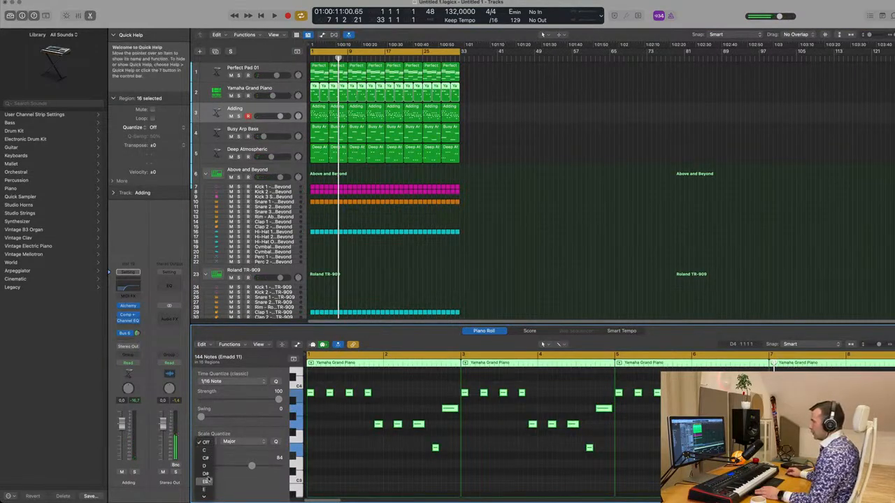
left_click(207, 489)
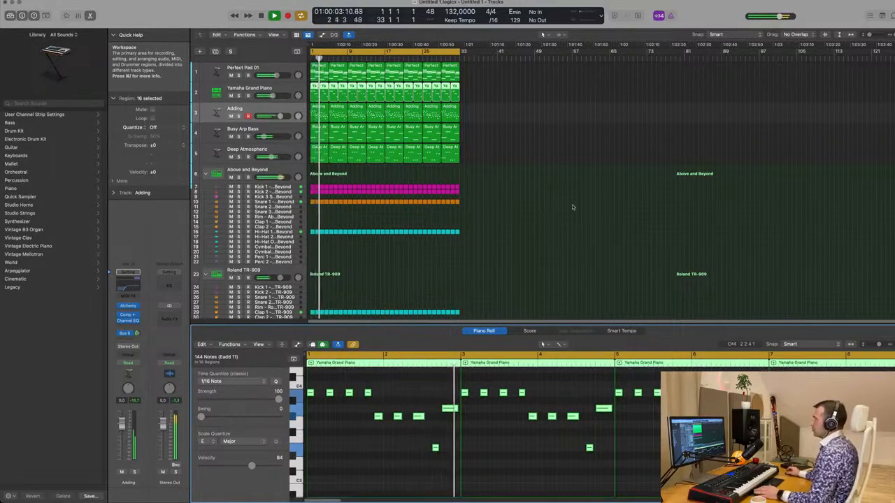
Step: Listen to the piano against the Adding melody, lower the Yamaha Grand Piano volume a little more and restart playback
left_click(529, 214)
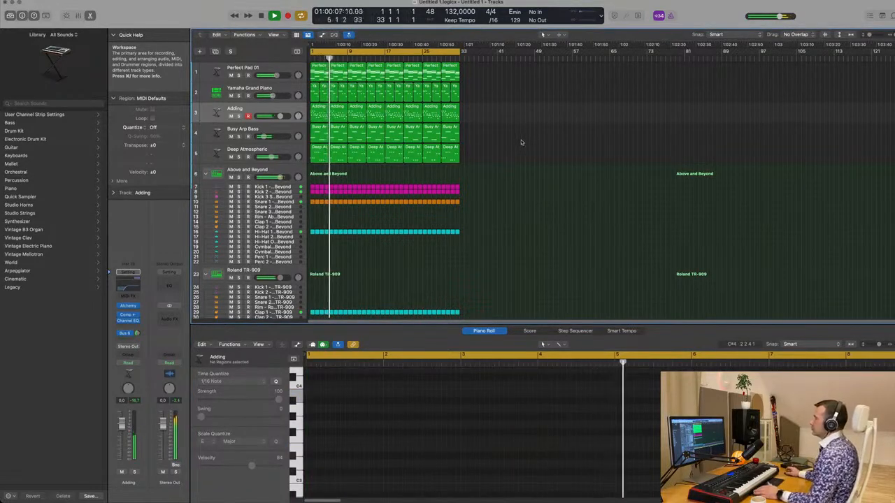
left_click(299, 111)
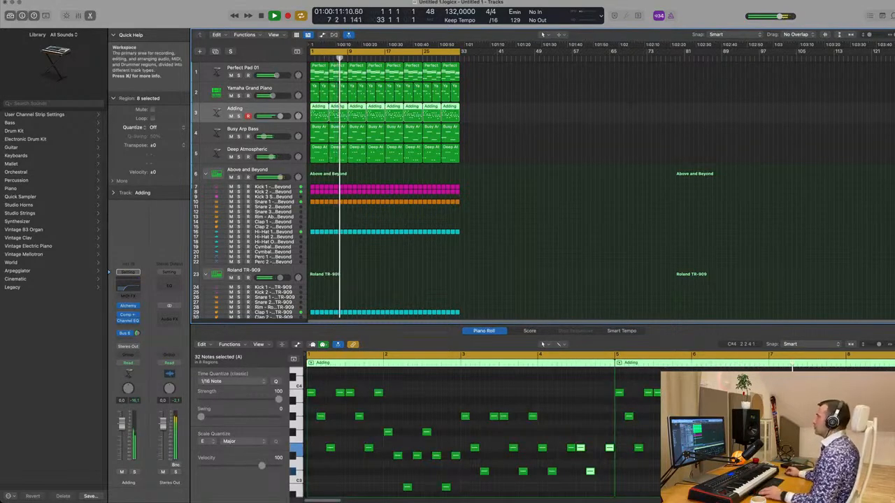
scroll(549, 228, "up", 3)
scroll(548, 228, "up", 3)
scroll(546, 227, "down", 2)
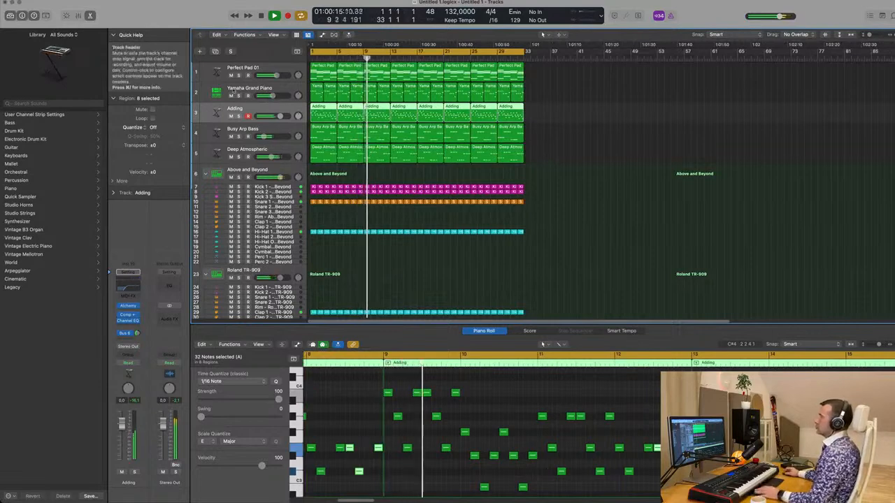
left_click_drag(271, 96, 269, 96)
key("space")
key("space")
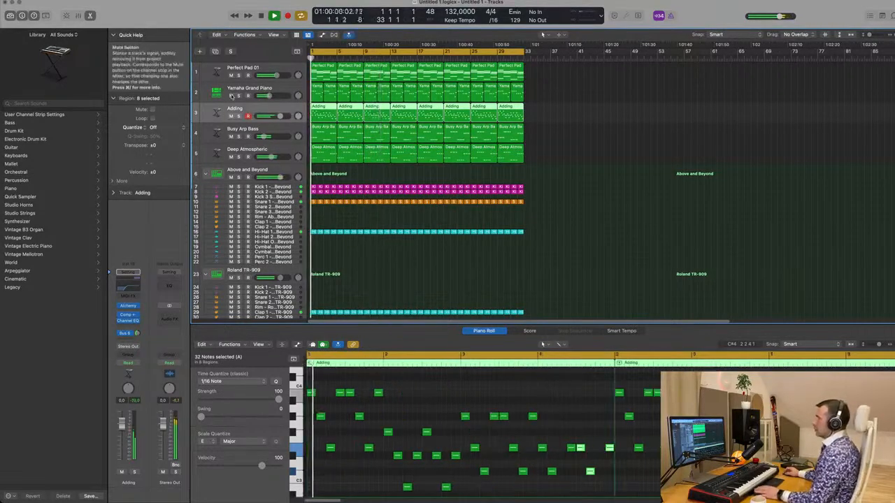
Step: Compare playback with the piano muted and with the Adding track muted, leaving only Adding muted
left_click(230, 96)
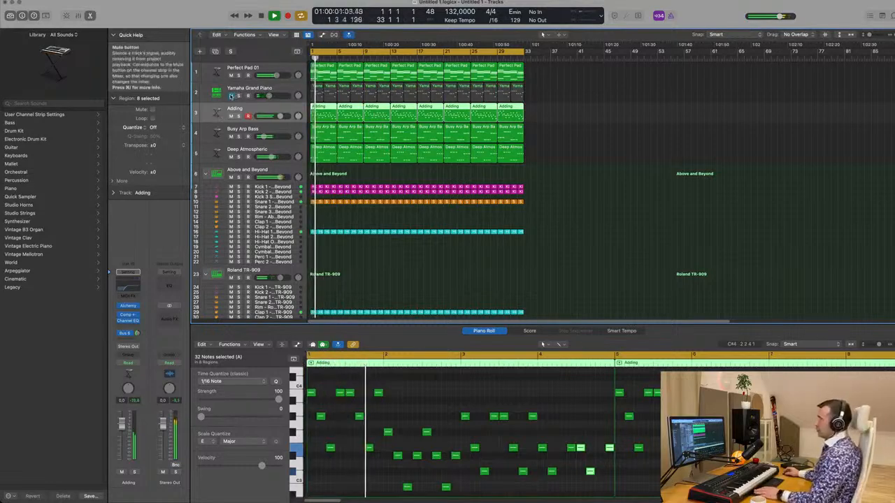
left_click(230, 116)
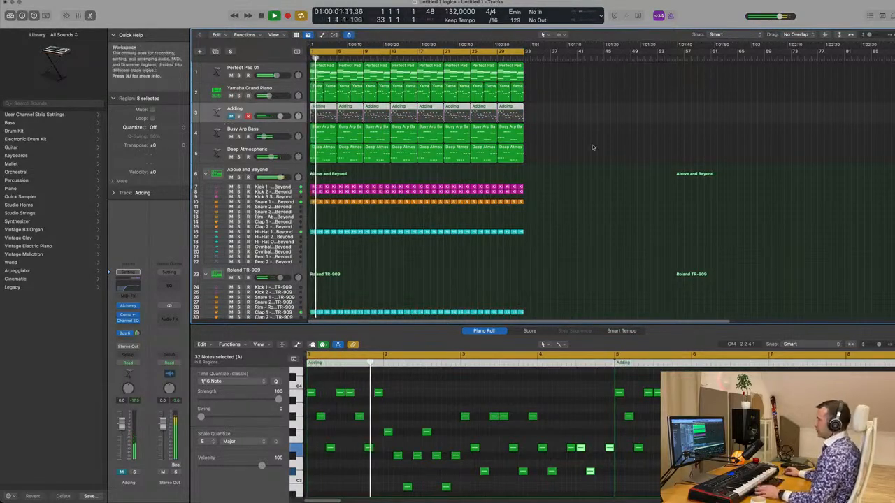
scroll(594, 146, "up", 3)
scroll(607, 152, "down", 2)
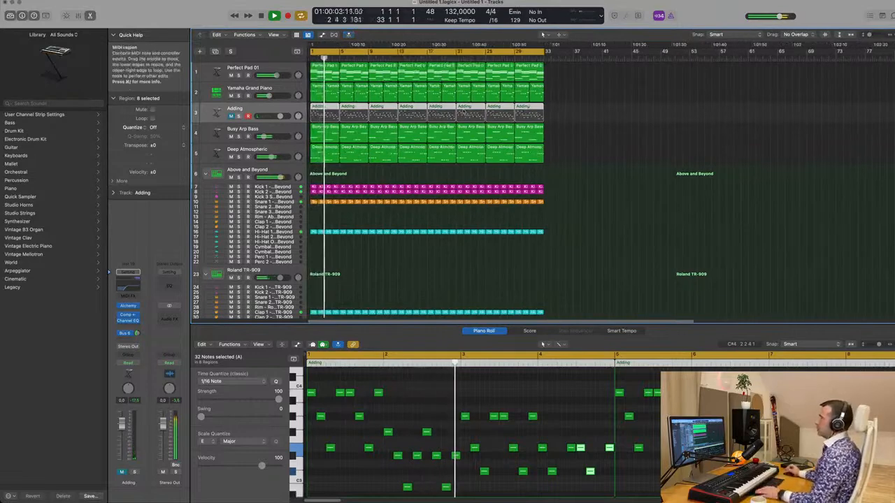
Step: Duplicate the Perfect Pad 01 track with its settings and copy its first four-bar region onto the new track
left_click(237, 72)
key("Return")
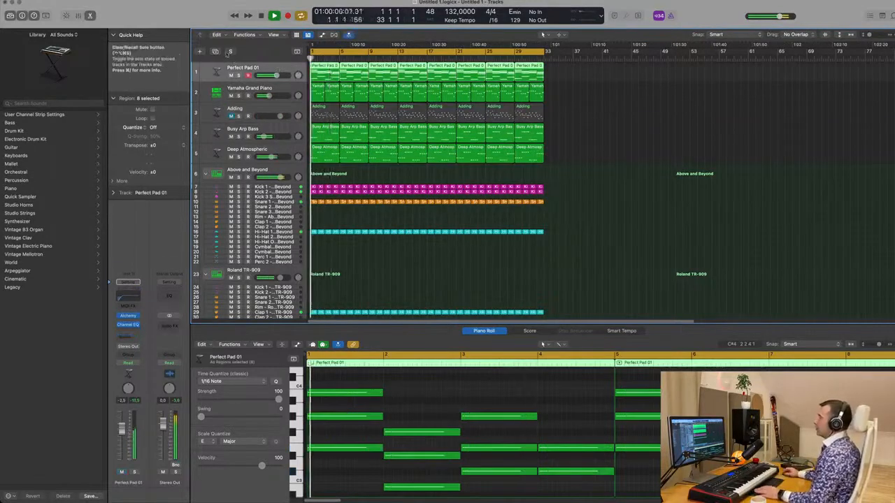
left_click(207, 88)
left_click(326, 81)
left_click(328, 91)
left_click_drag(327, 75, 329, 90)
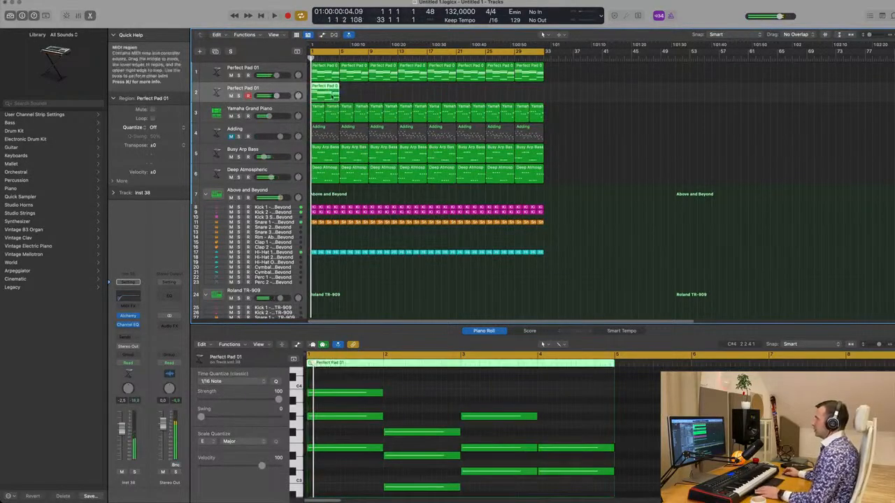
Step: Shorten all the chord notes in the copied Perfect Pad 01 region to short stabs and play them from bar 1
scroll(421, 403, "down", 1)
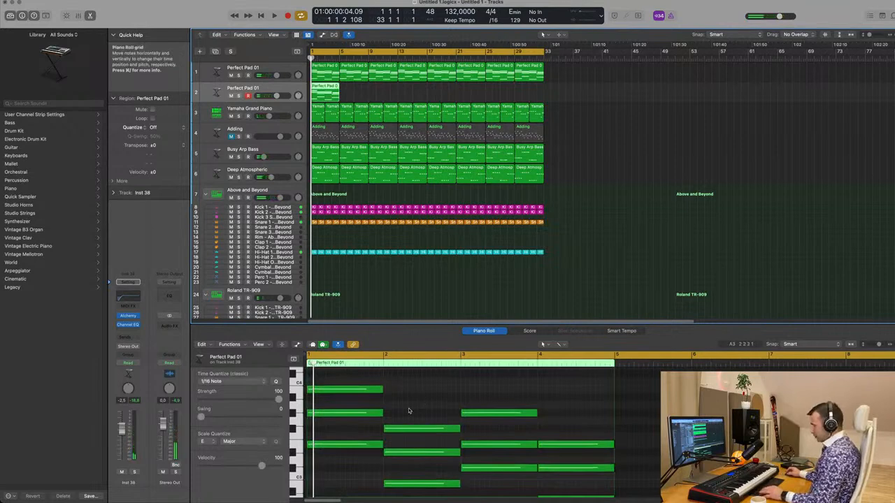
key("super+a")
left_click(635, 209)
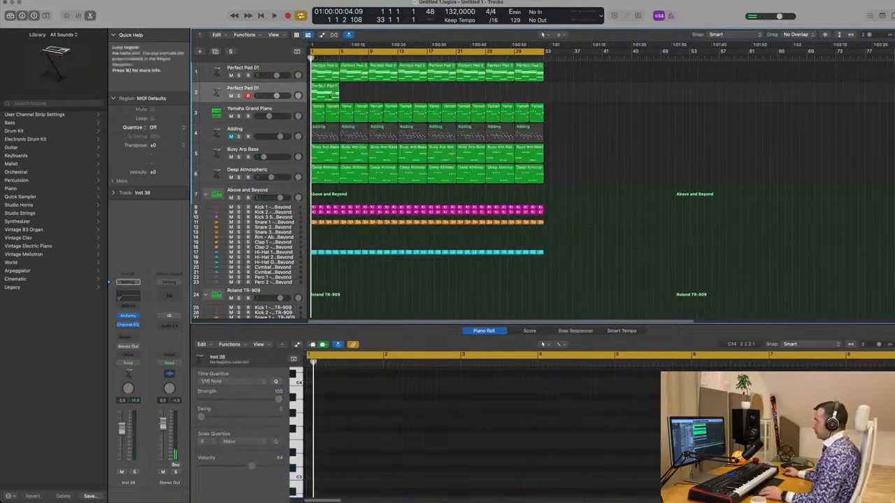
left_click(323, 93)
key("super+a")
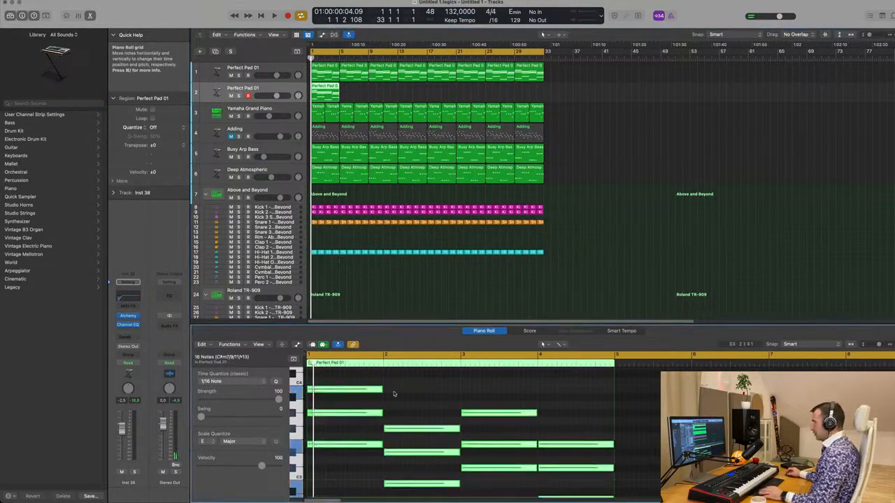
left_click_drag(383, 391, 315, 393)
key("space")
scroll(347, 400, "up", 5)
key("Return")
key("space")
Step: Open Alchemy on the duplicated pad track, load the Black Diamond preset from the Leads category and play it
left_click(127, 317)
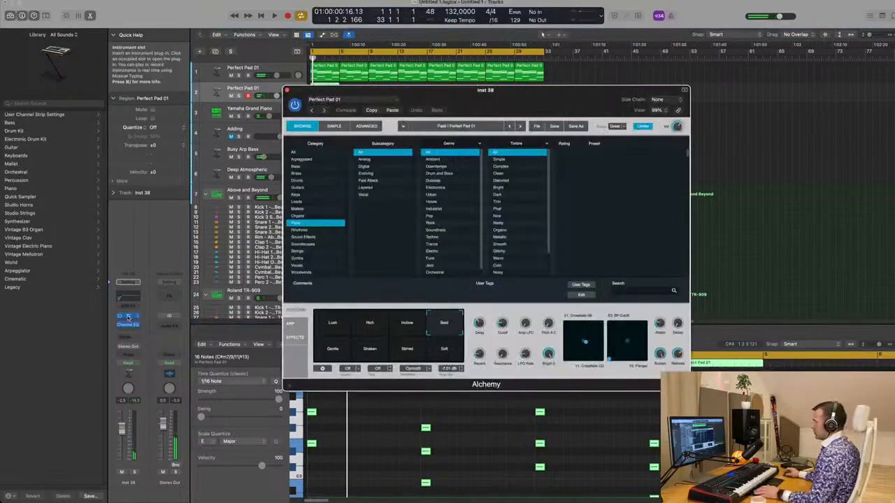
left_click_drag(574, 104, 563, 103)
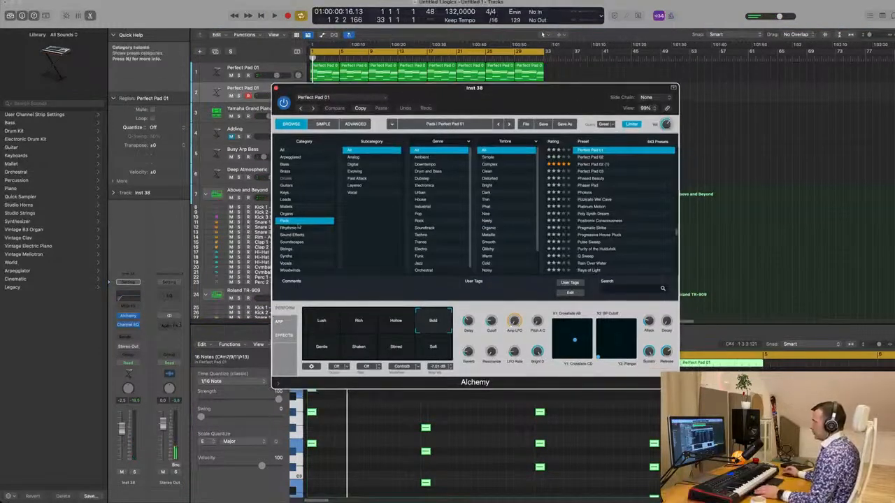
left_click(286, 199)
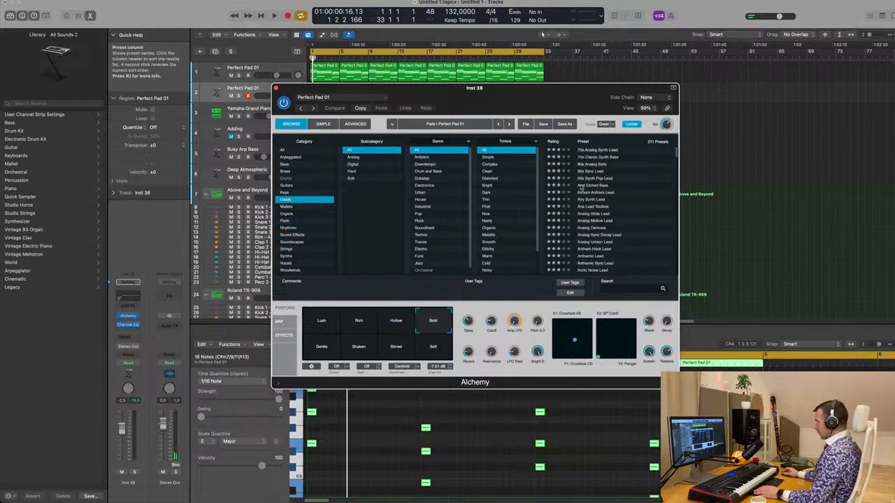
scroll(637, 204, "down", 5)
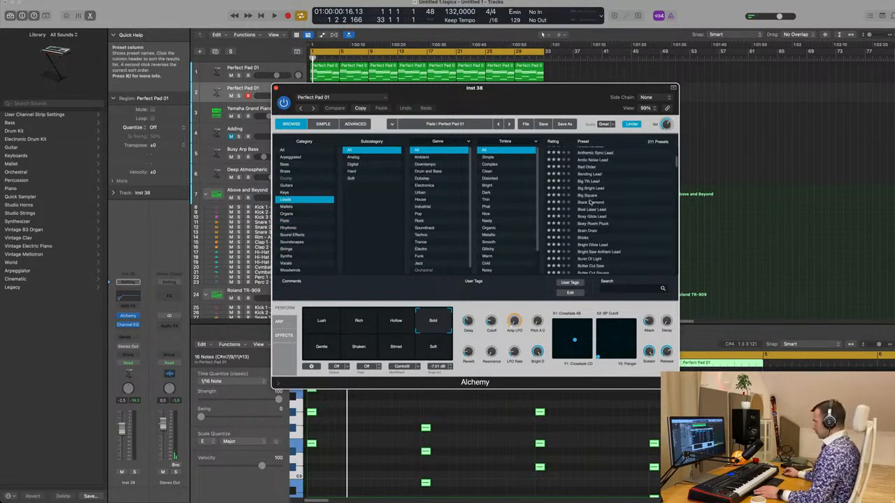
left_click(591, 203)
left_click_drag(574, 90, 546, 97)
key("space")
Step: Audition Black Diamond's transform pad snapshots, including Deep Pad, Old Organ, Raindrops and Sine Vox, ending on Sax Pad
left_click(353, 328)
left_click_drag(472, 93, 669, 96)
left_click(578, 316)
left_click(615, 318)
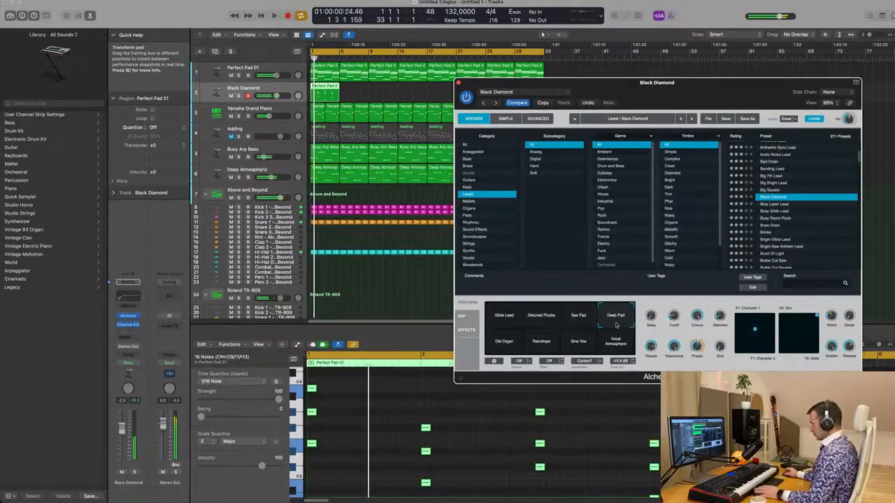
left_click(509, 342)
left_click(541, 349)
left_click(583, 347)
left_click(579, 318)
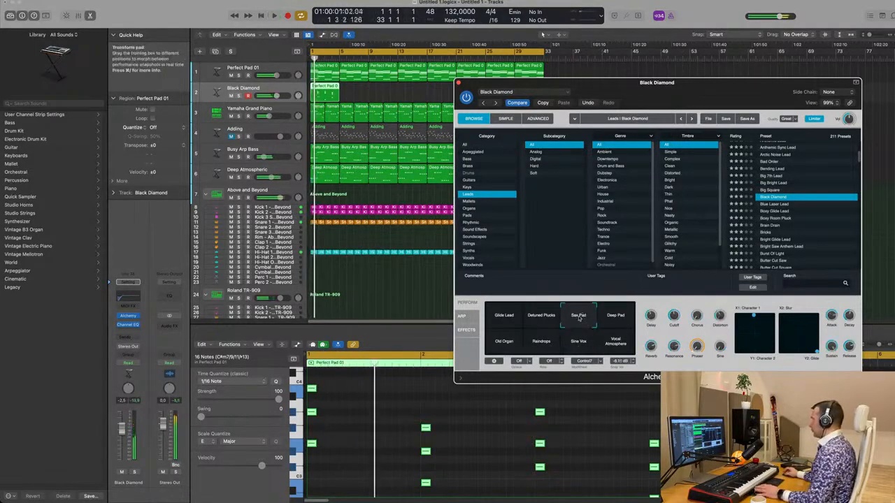
Step: Load the Blue Laser Lead preset in Alchemy for the chord stabs
left_click_drag(629, 82, 509, 98)
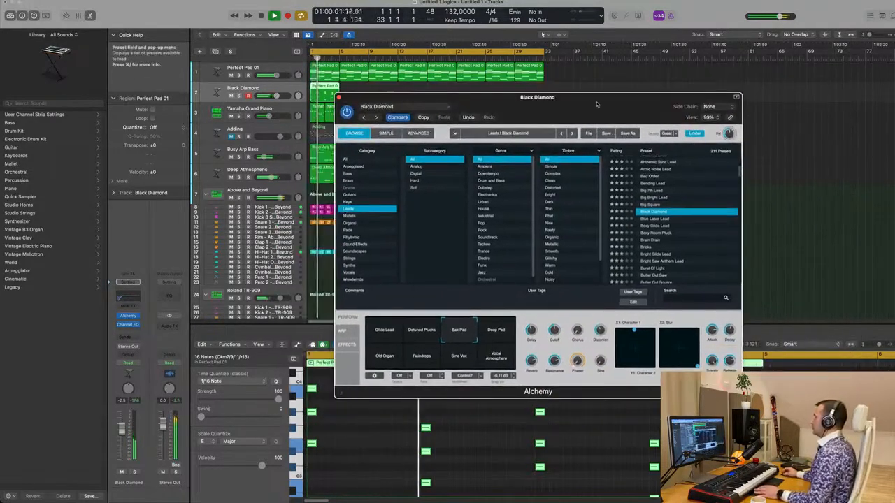
left_click(658, 220)
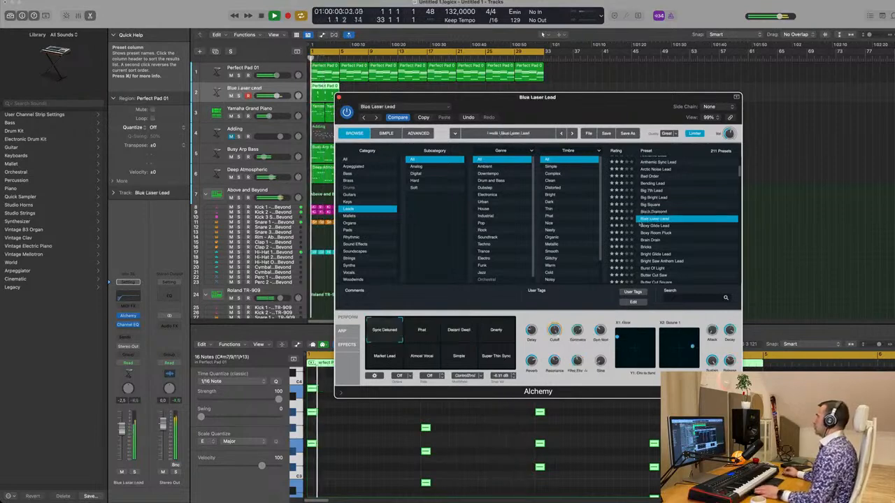
Step: Lower the Blue Laser Lead track to -7.9 dB and audition the Butter Cut Saw, Burst Of Light, Buzz Fuzz Phaser Bass and Classic presets
key("space")
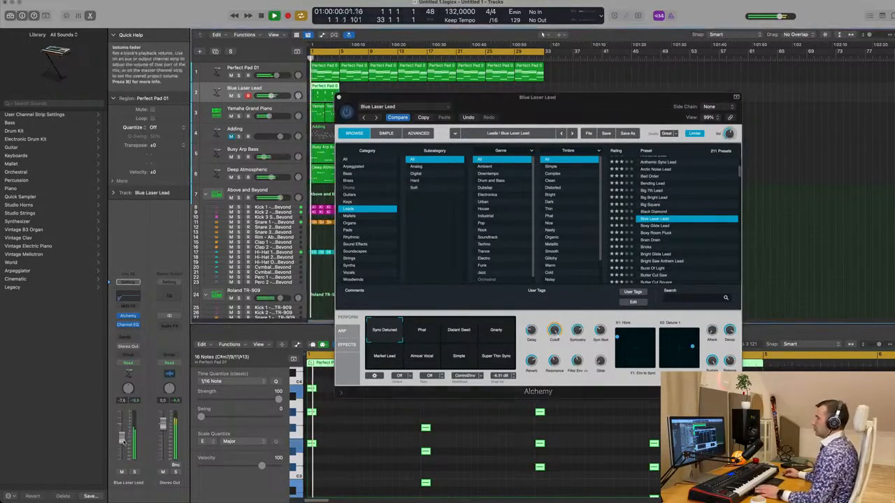
scroll(693, 243, "down", 3)
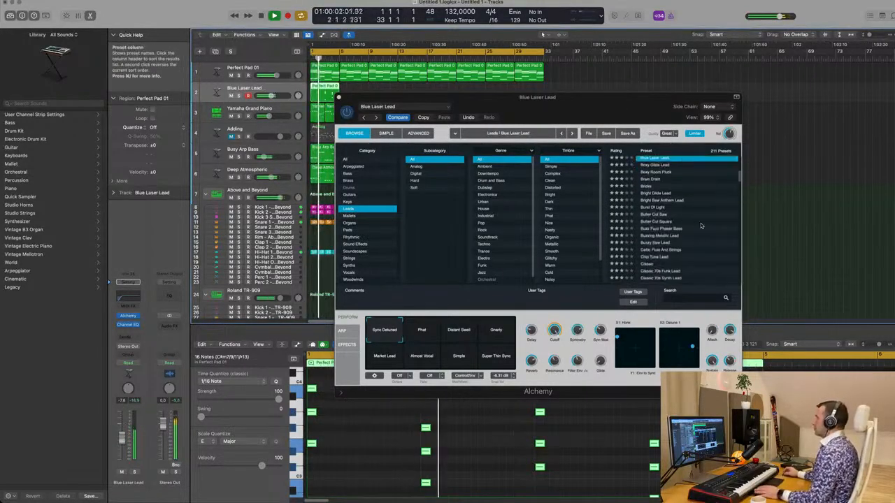
left_click(655, 215)
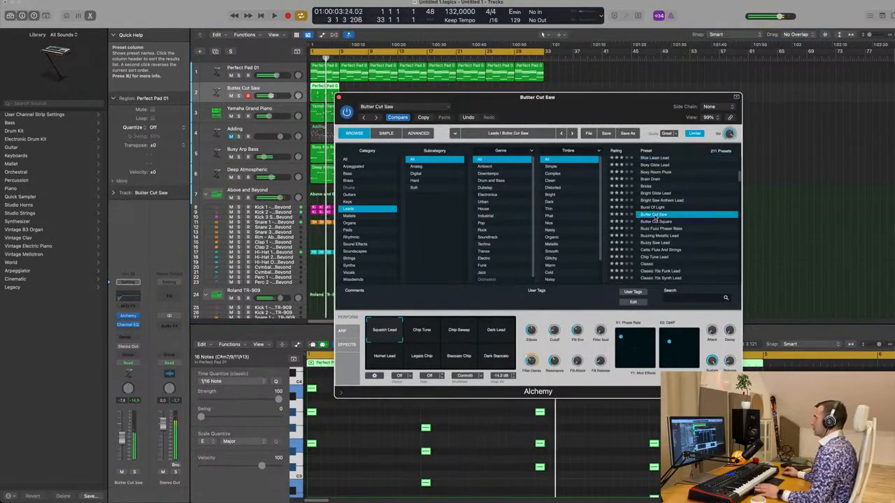
left_click(655, 208)
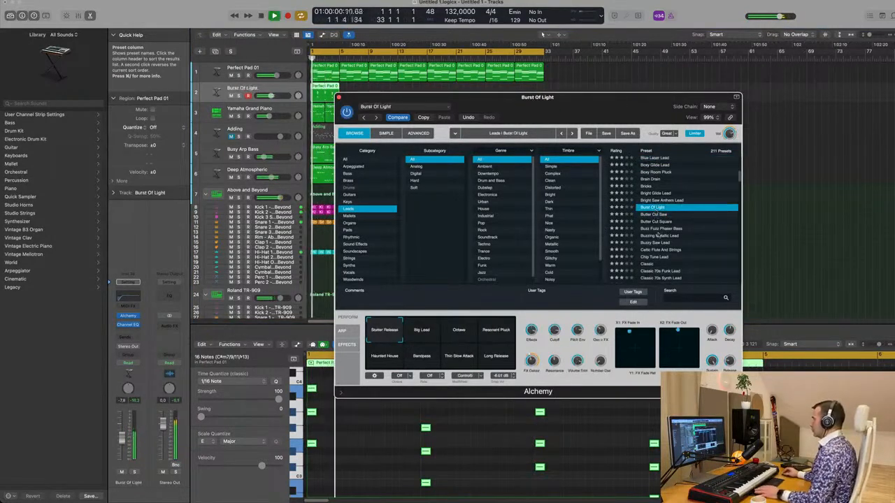
left_click(660, 228)
scroll(681, 244, "down", 3)
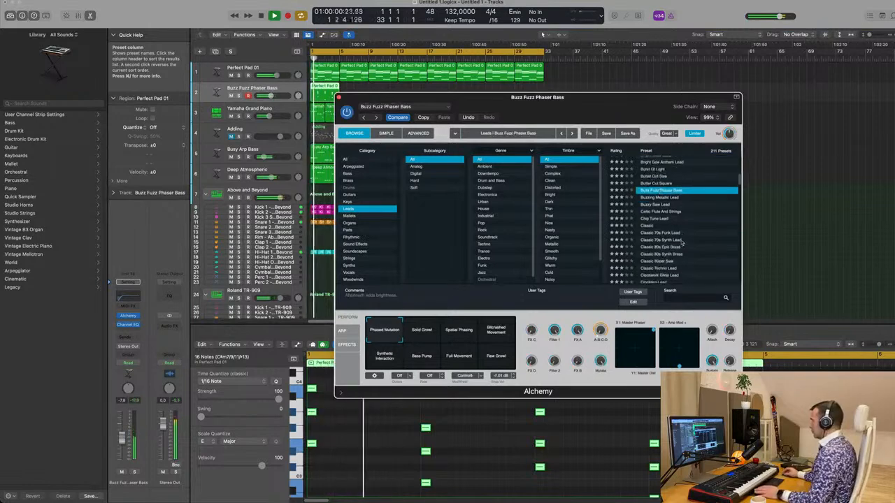
left_click(647, 226)
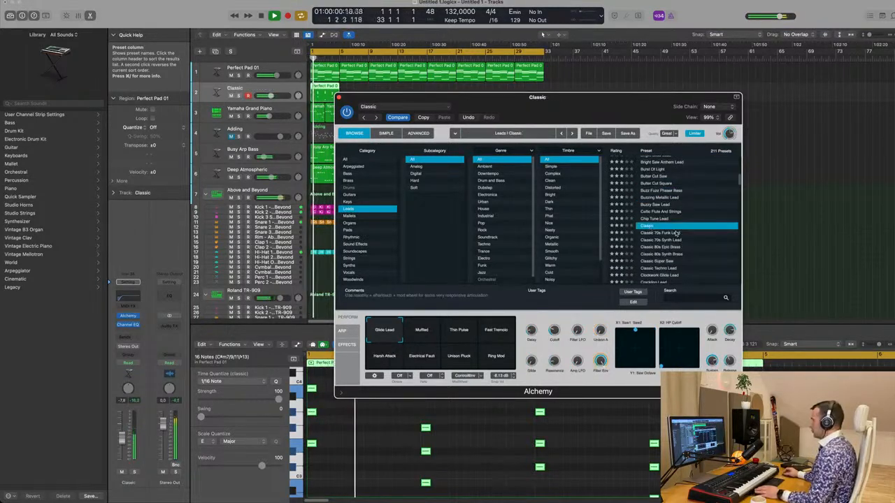
Step: Load the Classic Super Saw preset in Alchemy for the chord stabs and play it
scroll(678, 231, "down", 2)
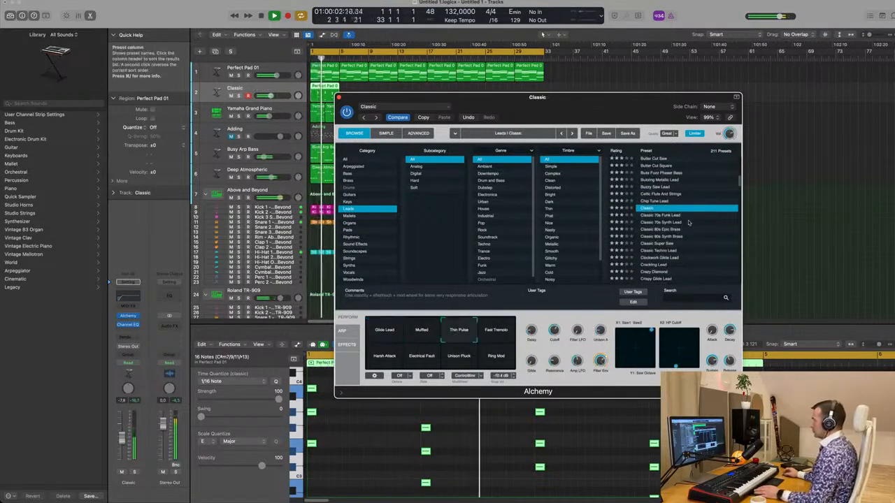
scroll(688, 222, "down", 5)
left_click(652, 180)
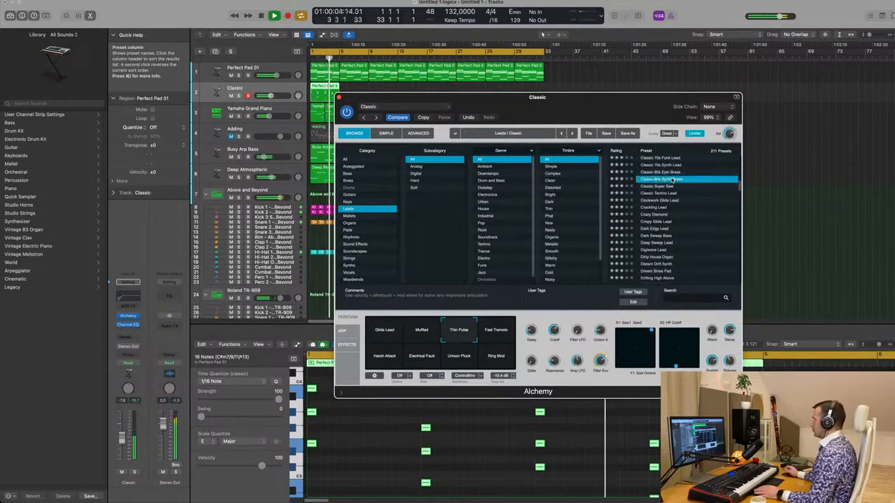
left_click(669, 187)
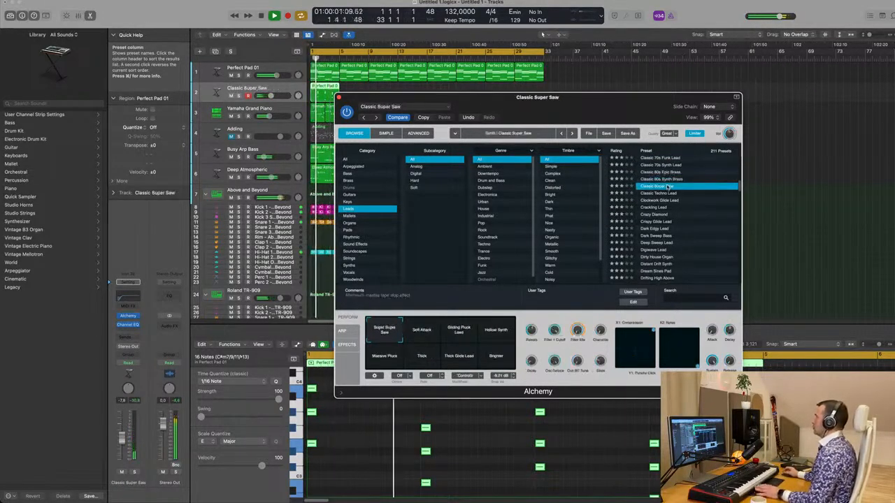
left_click_drag(623, 107, 749, 70)
key("space")
Step: Copy the chord stabs within the four-bar region so each chord has four hits spaced three sixteenth notes apart
scroll(313, 417, "down", 3)
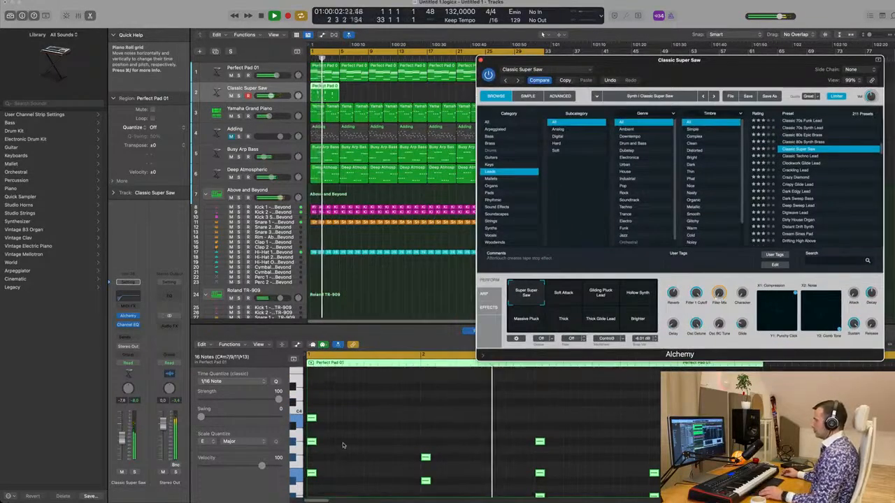
left_click_drag(312, 417, 333, 420)
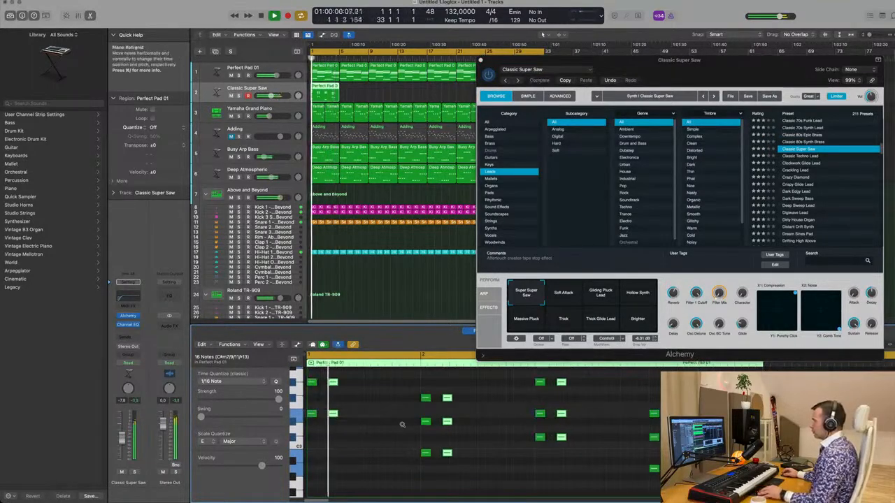
scroll(358, 425, "down", 2)
left_click_drag(336, 414, 361, 420)
scroll(357, 434, "down", 1)
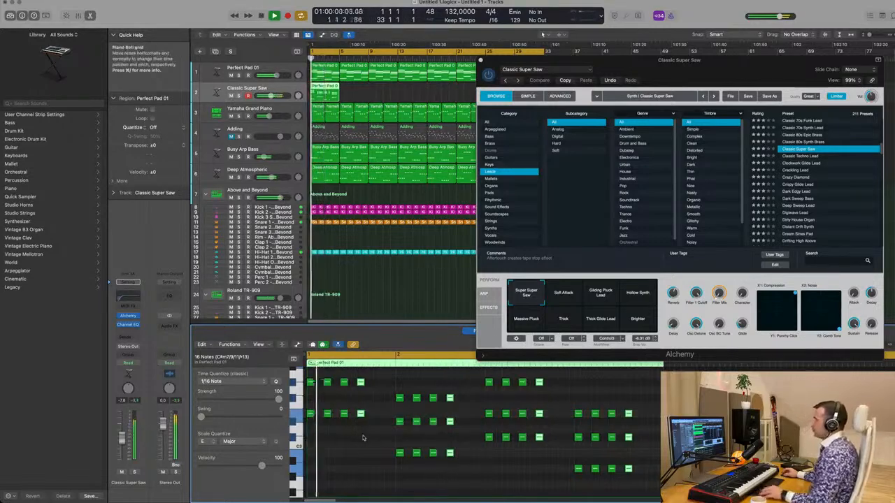
scroll(363, 436, "down", 2)
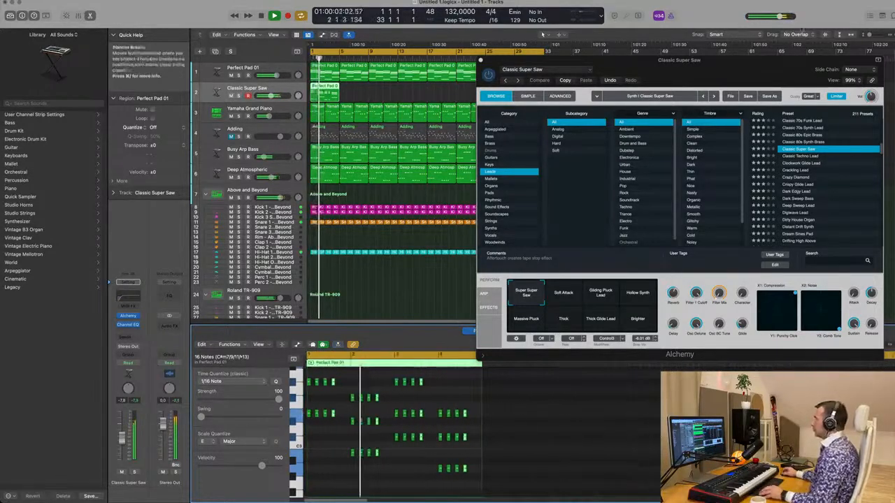
Step: Repeat the four-bar stab region seven times to fill the Classic Super Saw track up to bar 33
left_click_drag(737, 67, 778, 77)
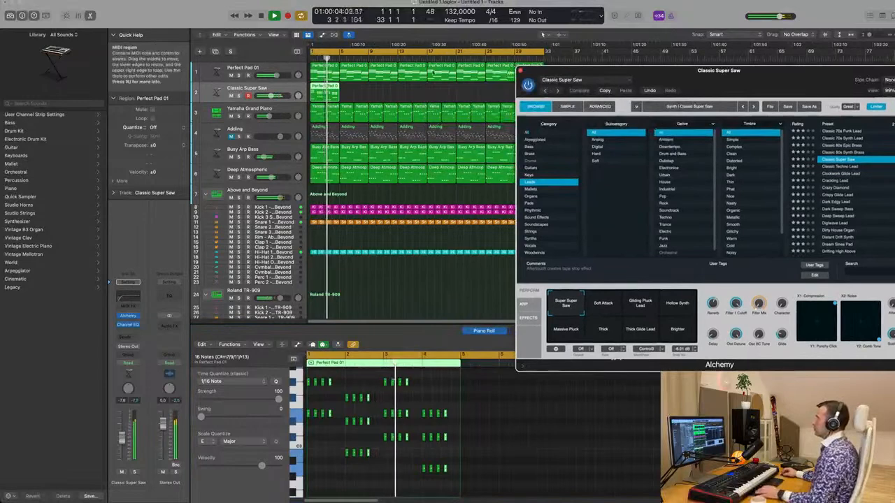
left_click(306, 94)
left_click(306, 93)
key("space")
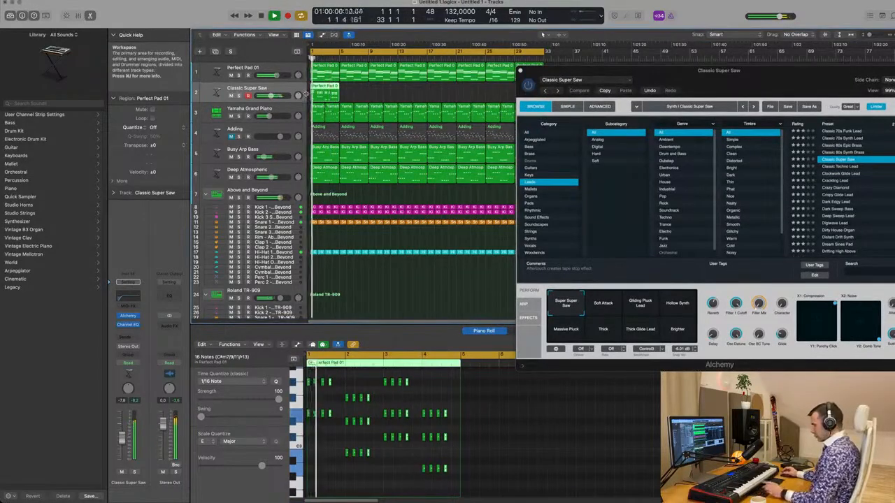
key("super+r")
key("super+r")
key("super+r")
key("super+r")
key("super+r")
key("super+r")
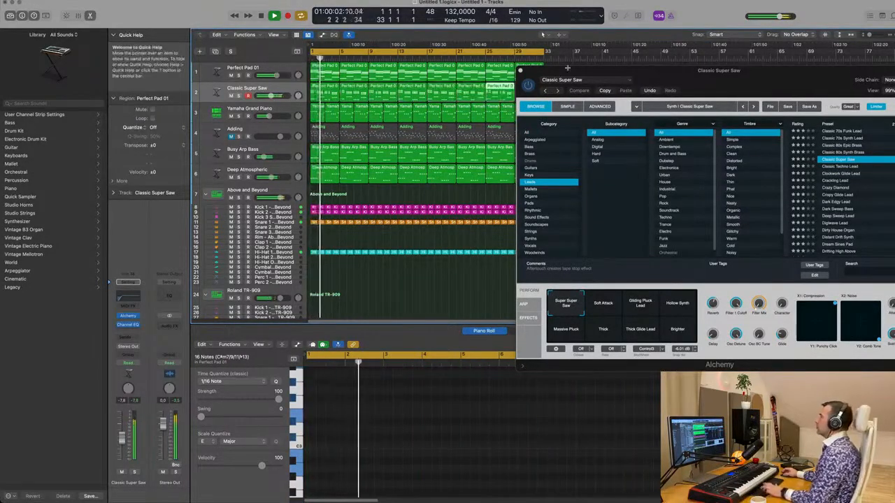
left_click_drag(637, 73, 513, 120)
key("super+r")
Step: Audition Classic Super Saw's transform pad snapshots, including Hollow Synth, Massive Pluck, Thick, Thick Glide Lead and Brighter, ending on Super Super Saw
key("space")
left_click(473, 352)
left_click(502, 355)
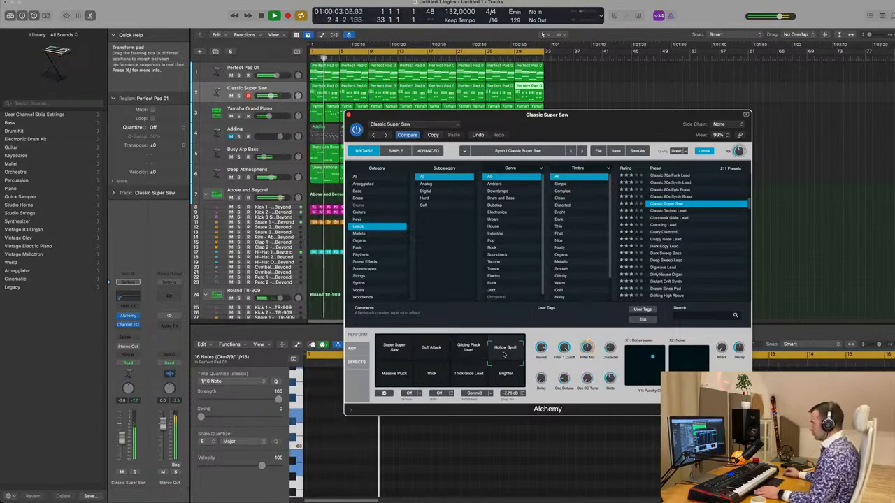
left_click(431, 372)
left_click(394, 373)
left_click(430, 375)
left_click(484, 383)
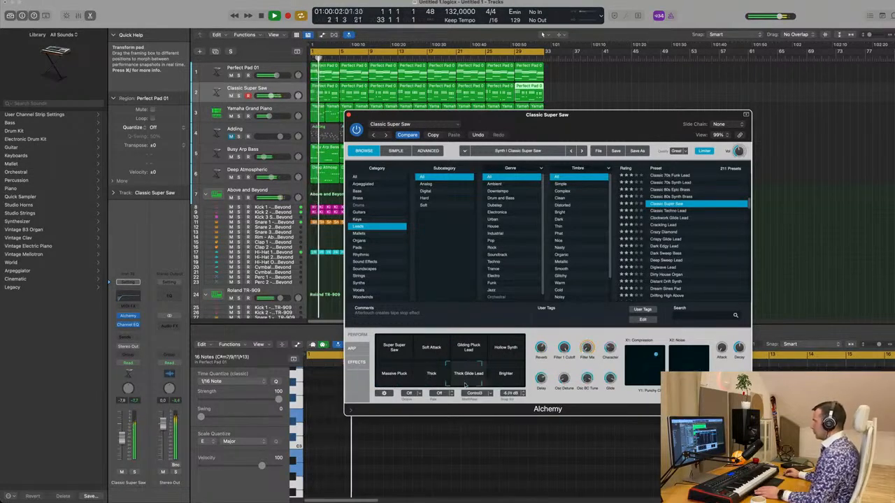
left_click(506, 385)
left_click(393, 347)
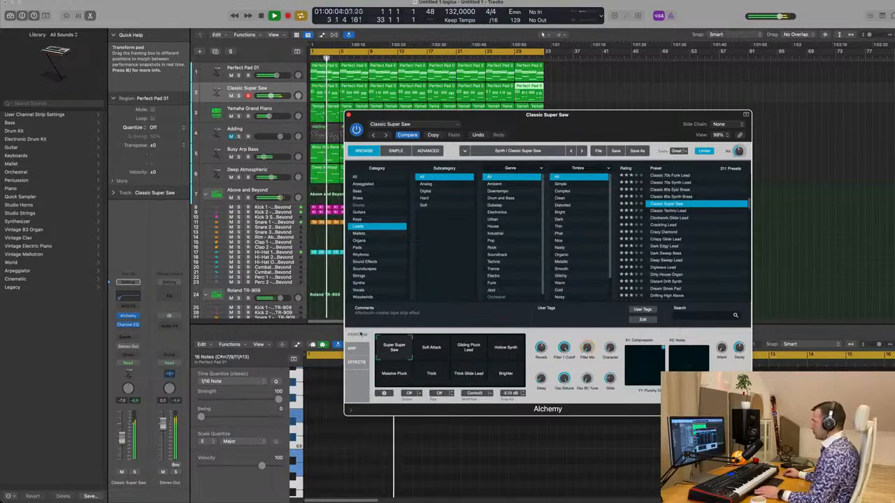
Step: Lower the Classic Super Saw track to -12.2 dB and add a send to Bus 6, routed to Aux 4
left_click_drag(596, 119, 635, 121)
mouse_move(602, 349)
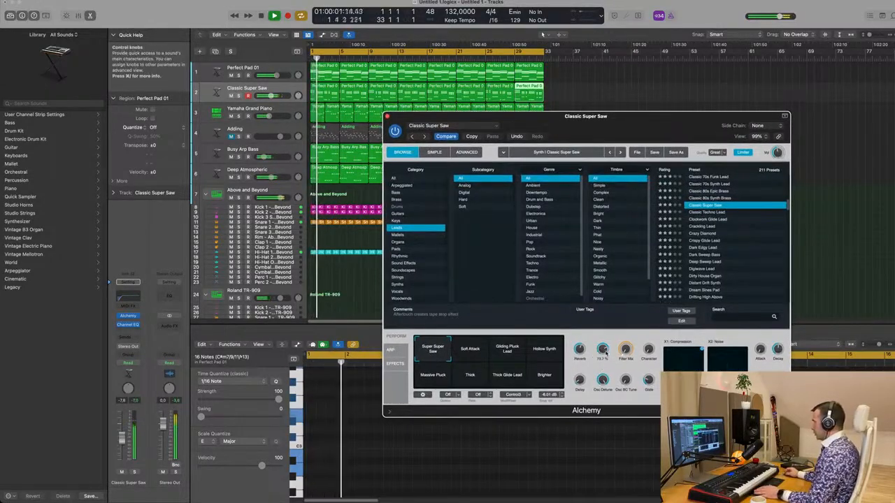
left_click(288, 89)
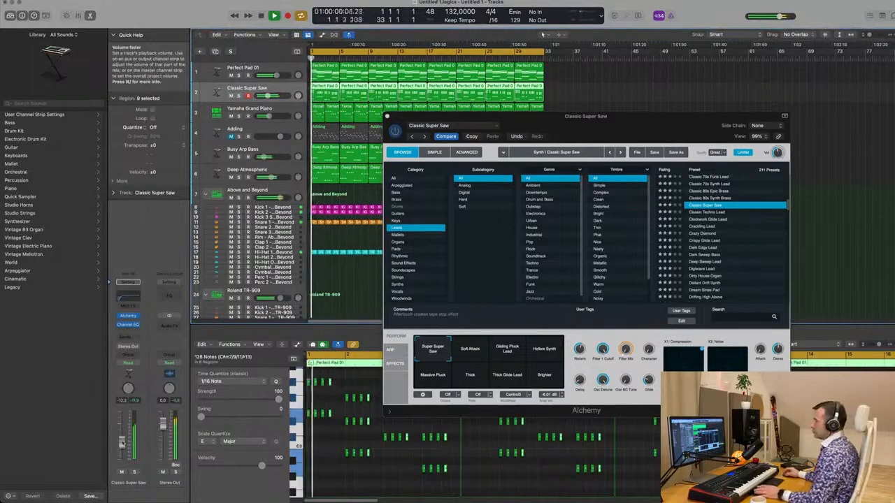
left_click(128, 336)
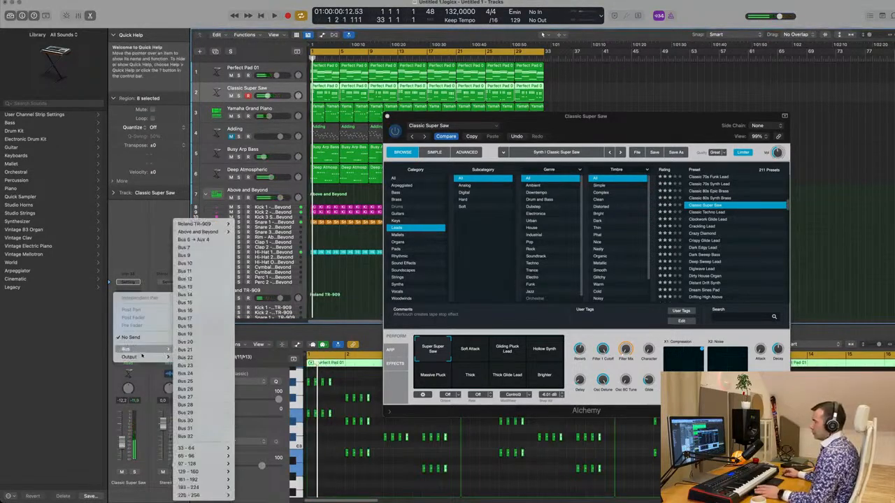
left_click(201, 239)
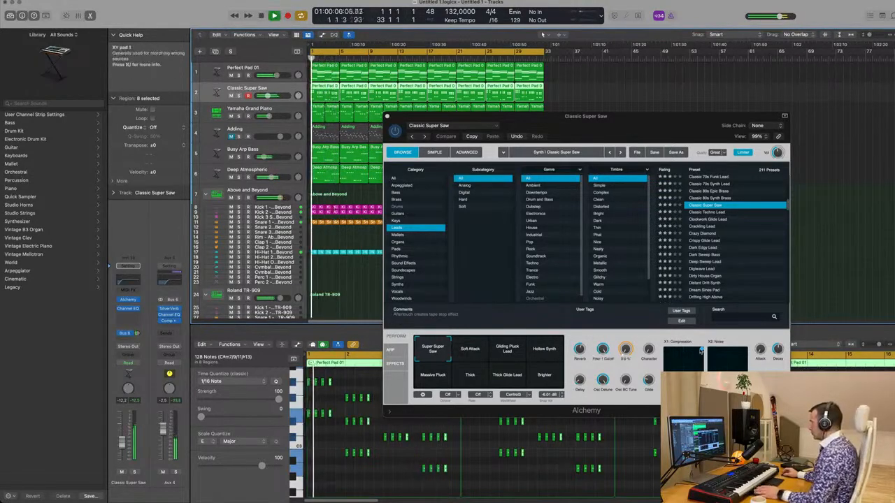
Step: Adjust Alchemy's Compression and Noise XY pads, raise the Classic Super Saw track to -9.0 dB and close Alchemy
left_click(684, 364)
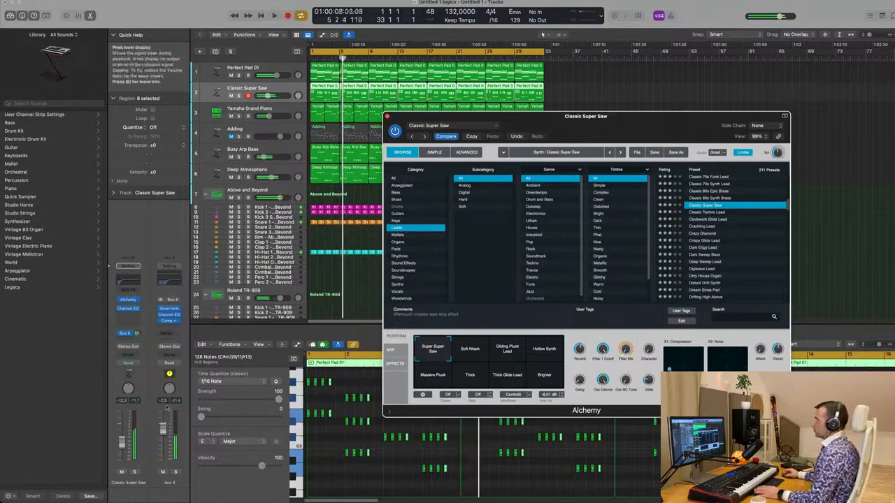
left_click(121, 439)
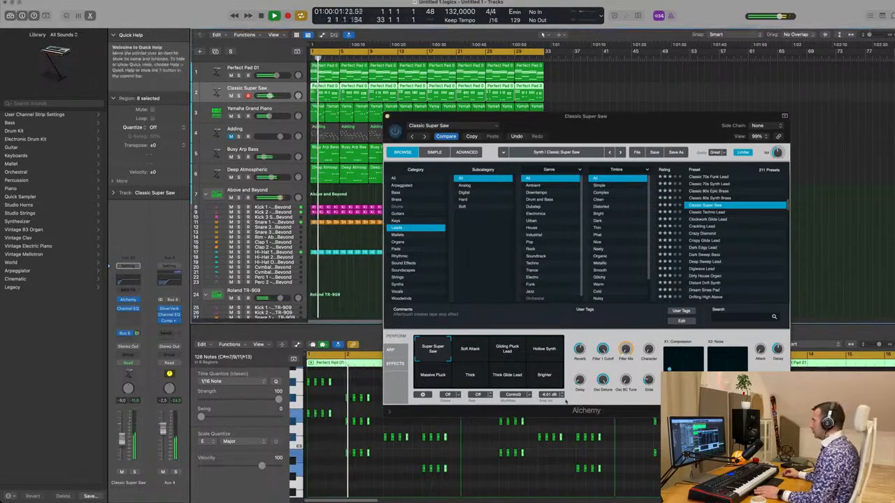
left_click(688, 359)
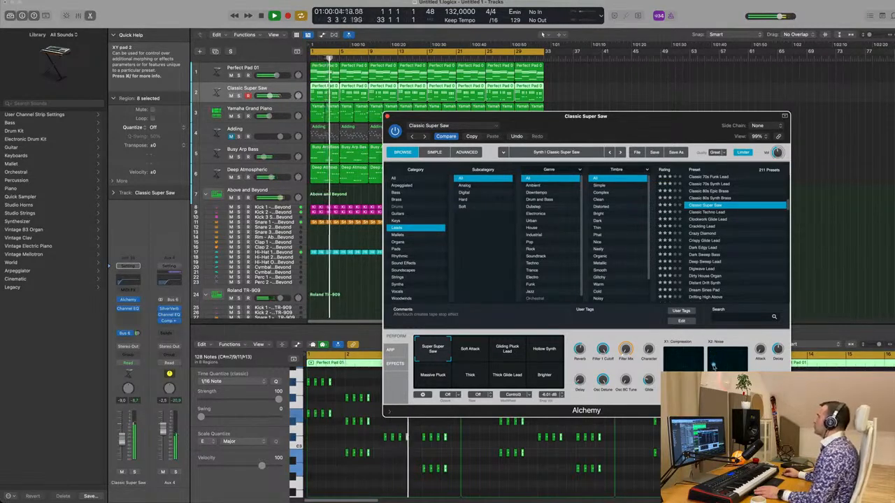
key("space")
left_click_drag(548, 120, 578, 138)
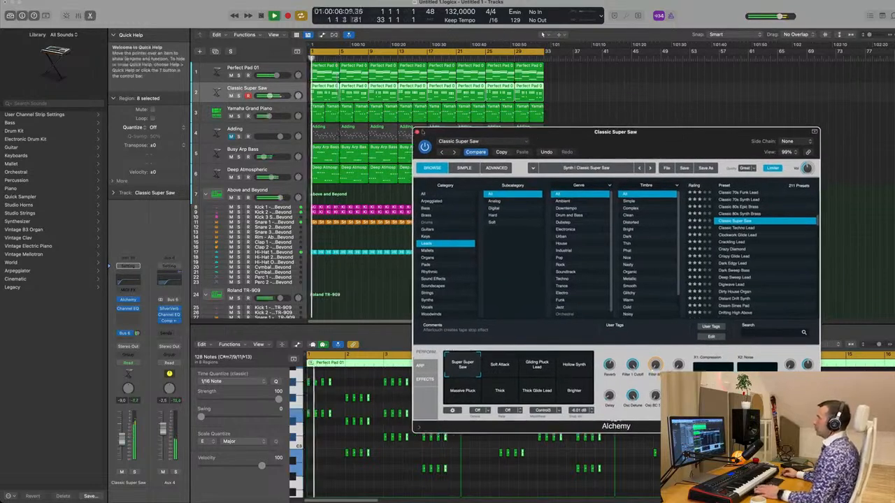
left_click(417, 131)
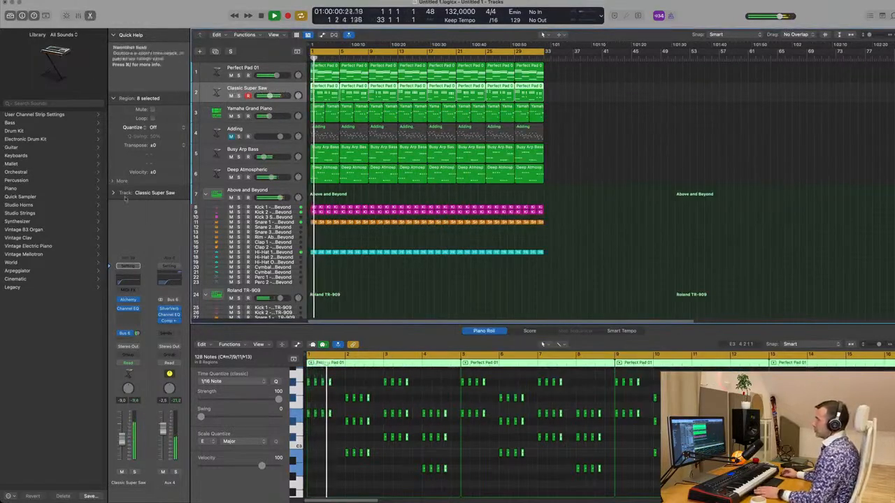
Step: Copy the Compressor from Aux 4 onto the Classic Super Saw track and lower the track to about -15.4 dB
key("space")
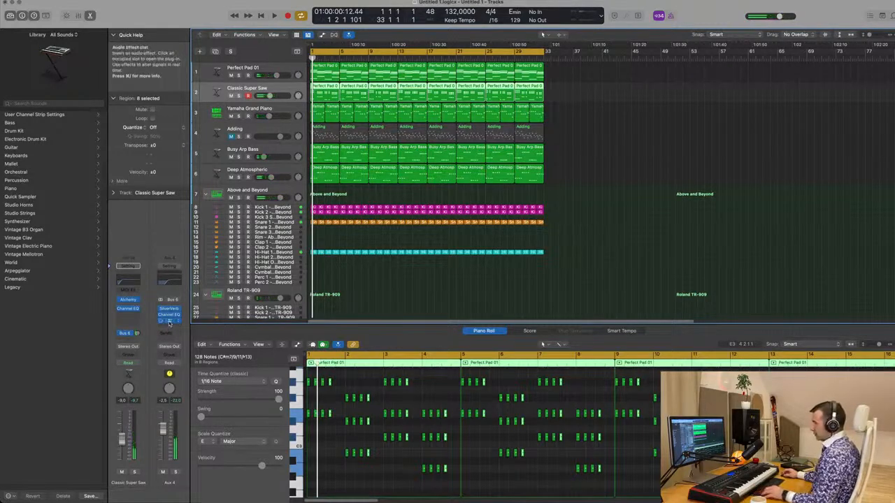
key("space")
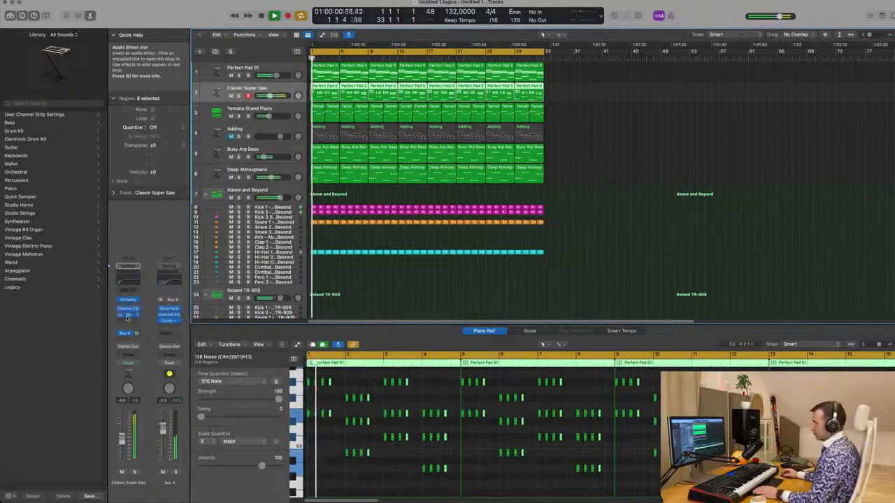
left_click_drag(122, 439, 122, 451)
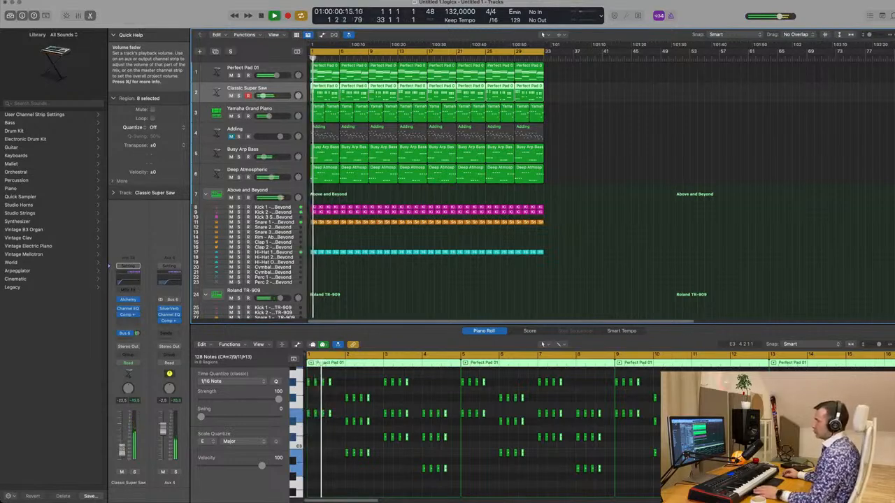
left_click_drag(122, 449, 121, 446)
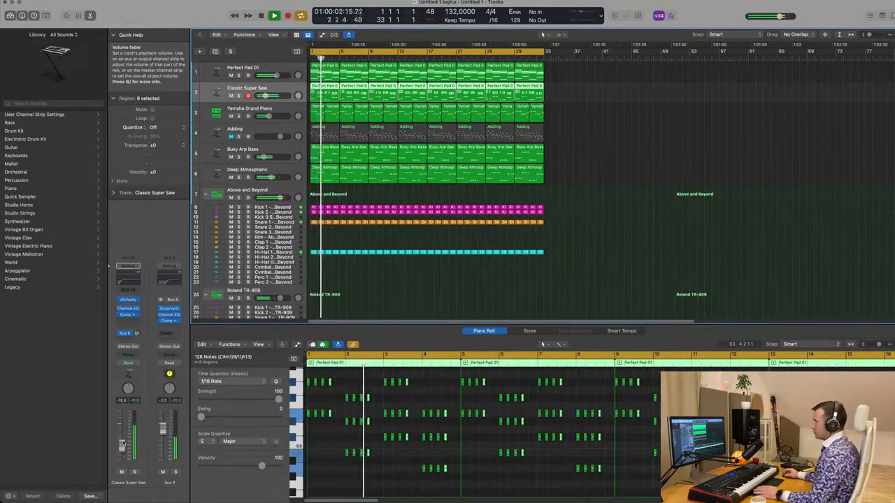
Step: Copy the last stab of every chord to add a fifth hit across all eight regions, and play the arrangement
key("Return")
scroll(351, 389, "up", 3)
scroll(350, 386, "up", 3)
key("space")
left_click_drag(333, 384, 355, 387)
key("space")
scroll(349, 392, "down", 4)
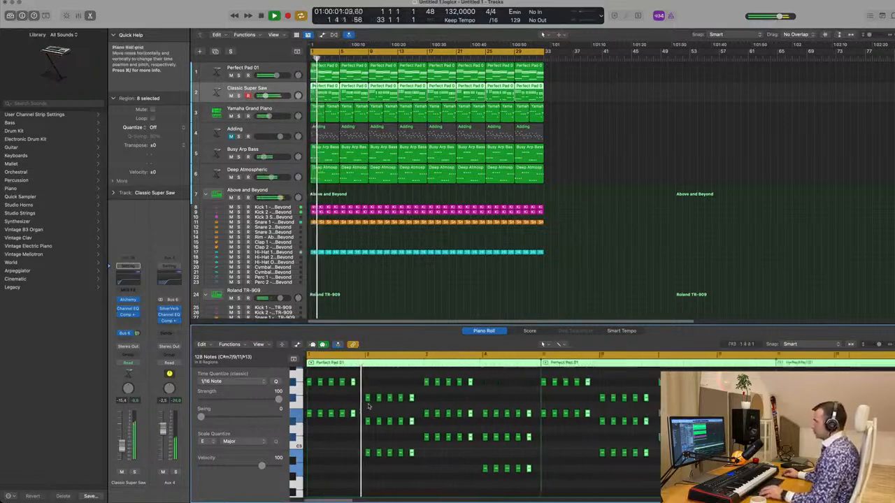
left_click(436, 297)
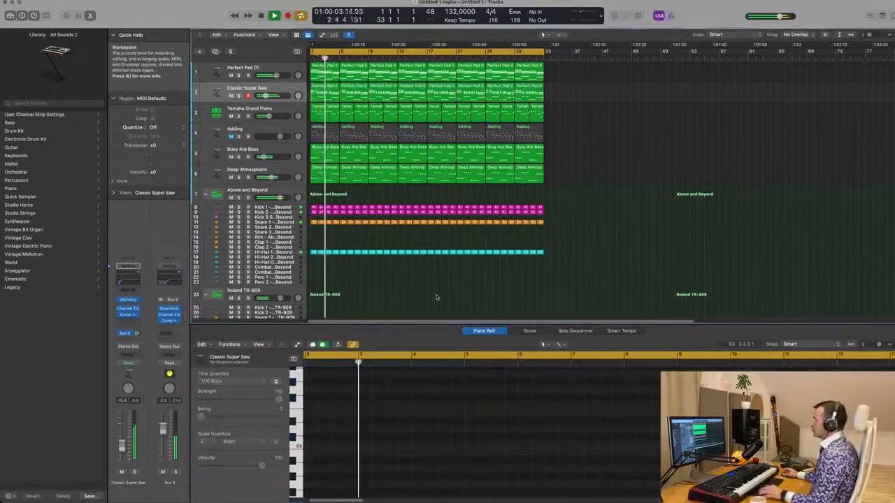
key("super+Right")
key("super+Left")
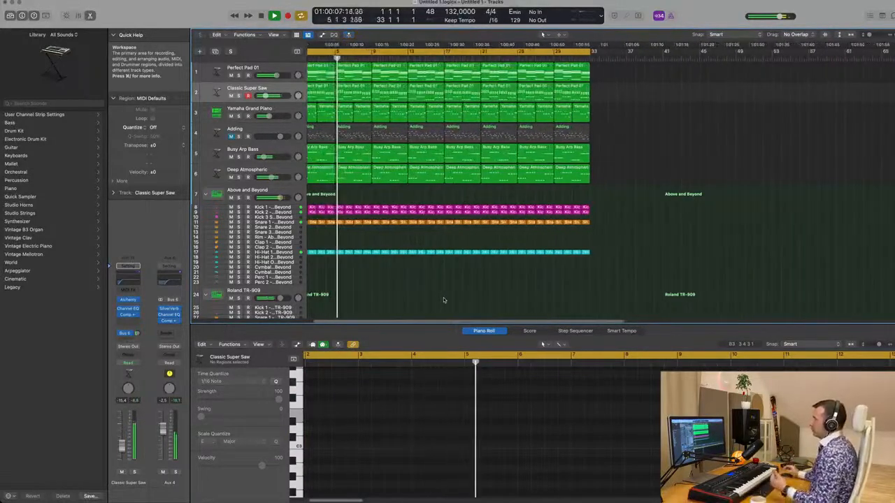
Step: Copy the one-bar closed hi-hat region at bar 1 onto the Roland TR-909 Crash track
scroll(392, 256, "down", 3)
scroll(377, 245, "down", 2)
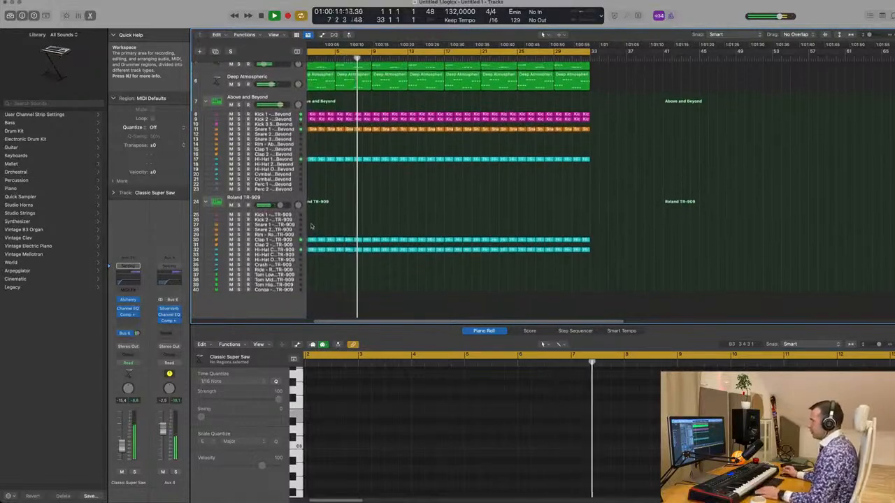
key("Return")
key("space")
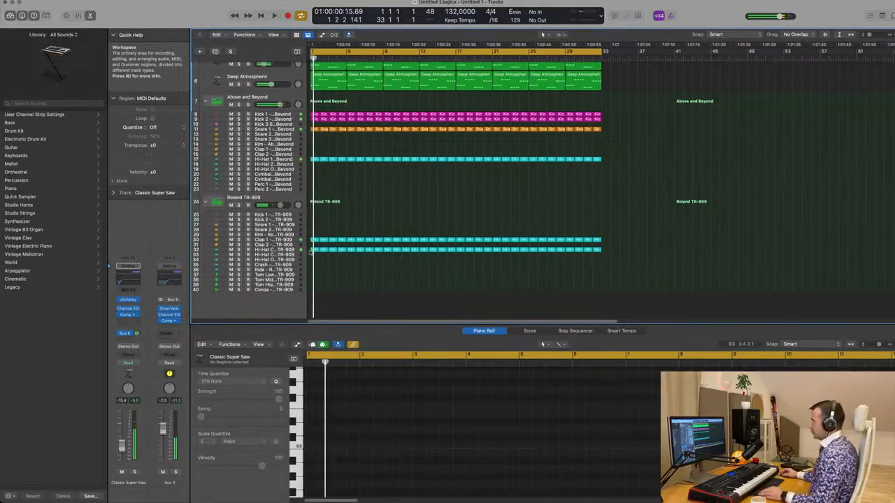
left_click(312, 250)
left_click_drag(314, 259, 314, 267)
scroll(343, 432, "up", 4)
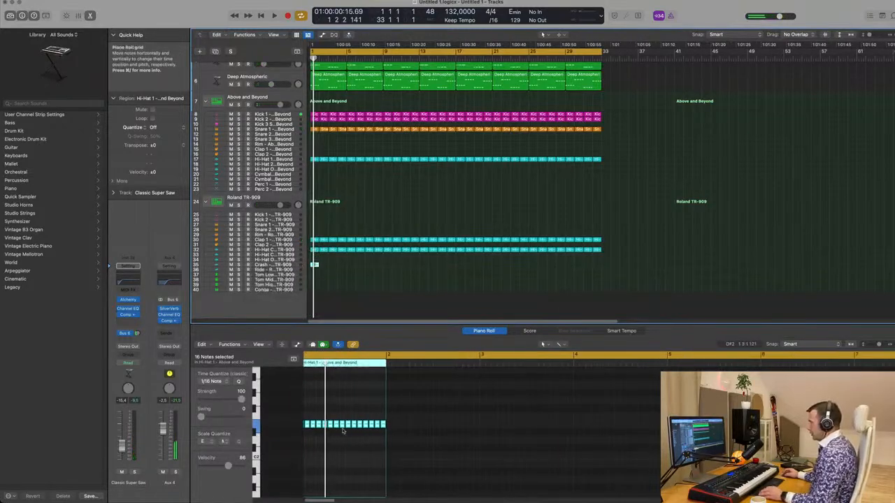
Step: Delete every note except the first in the Crash track's bar 1 region and play it
left_click_drag(314, 414, 429, 437)
key("Delete")
key("space")
key("space")
Step: Copy the crash region to every fourth bar, at bars 5, 9, 13, 17, 21, 25 and 29, and play from the start
left_click_drag(315, 264, 387, 265)
left_click(314, 264, "shift")
left_click_drag(314, 264, 389, 271)
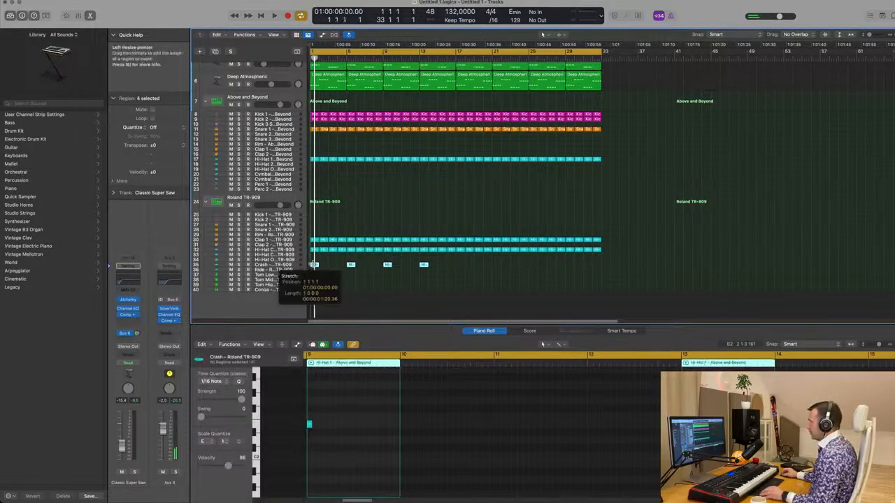
left_click_drag(364, 272, 501, 274)
key("super+Left")
key("space")
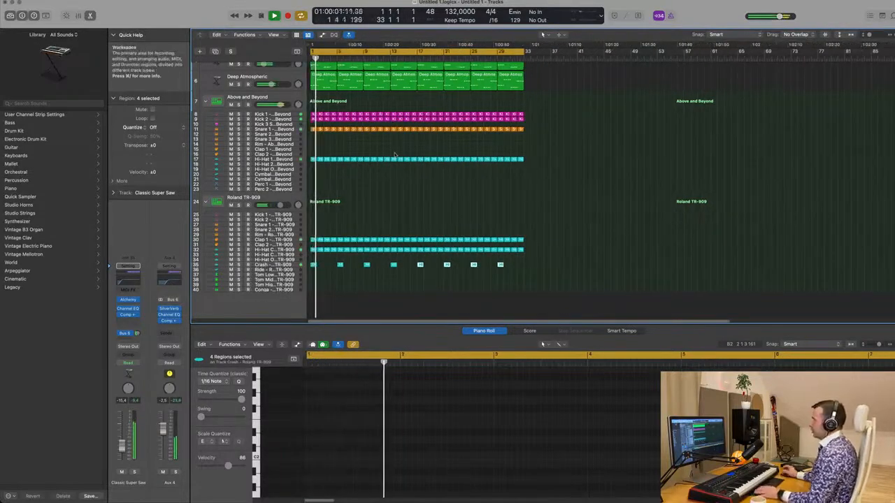
Step: Restart playback, mute the Yamaha Grand Piano track and unmute the Adding track
scroll(253, 140, "up", 5)
key("space")
key("space")
left_click(232, 112)
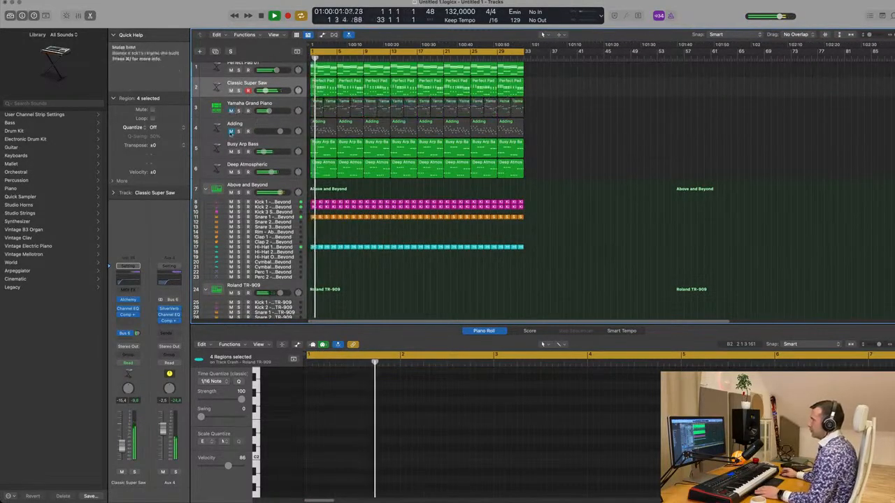
left_click(231, 130)
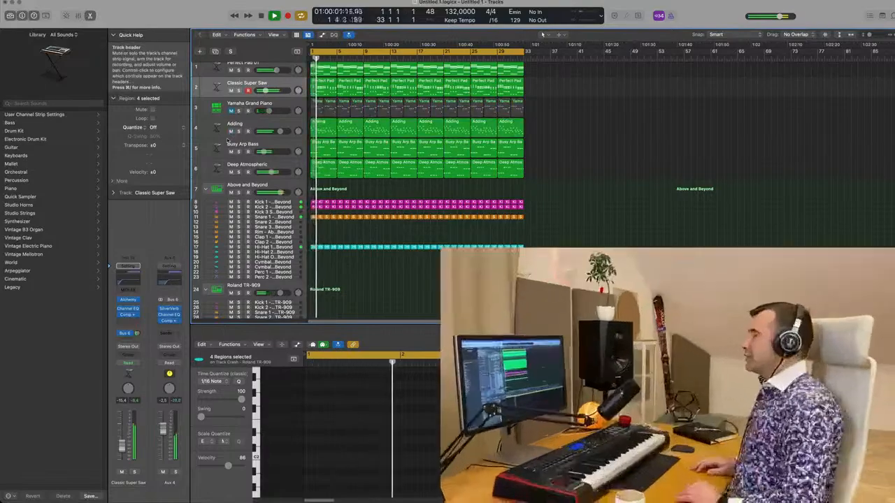